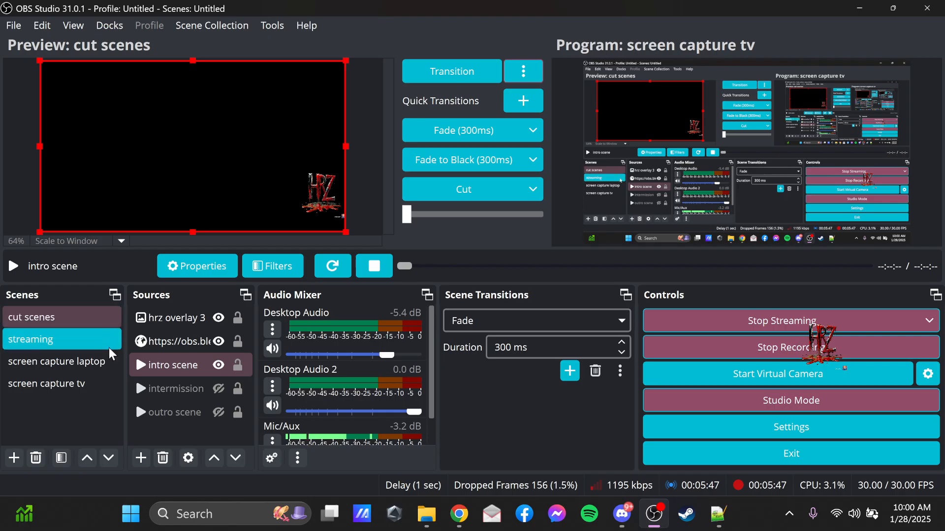
# Load the streaming scene into the preview and check the image properties of its hrz overlay source.
pyautogui.click(90, 373)
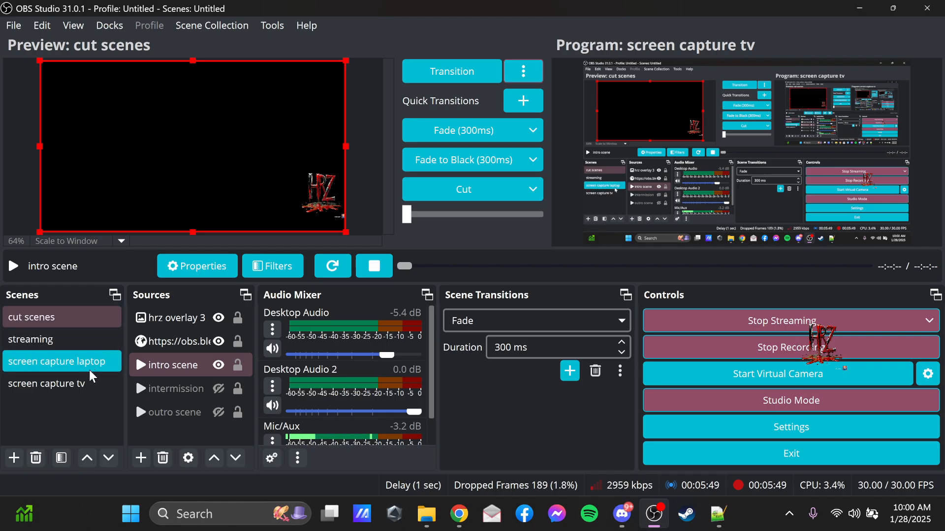
pyautogui.click(72, 343)
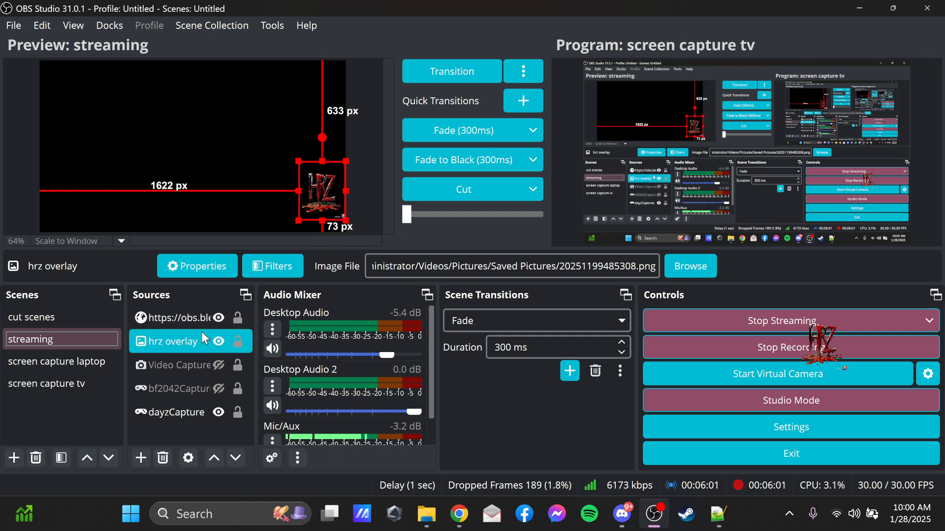
pyautogui.doubleClick(155, 348)
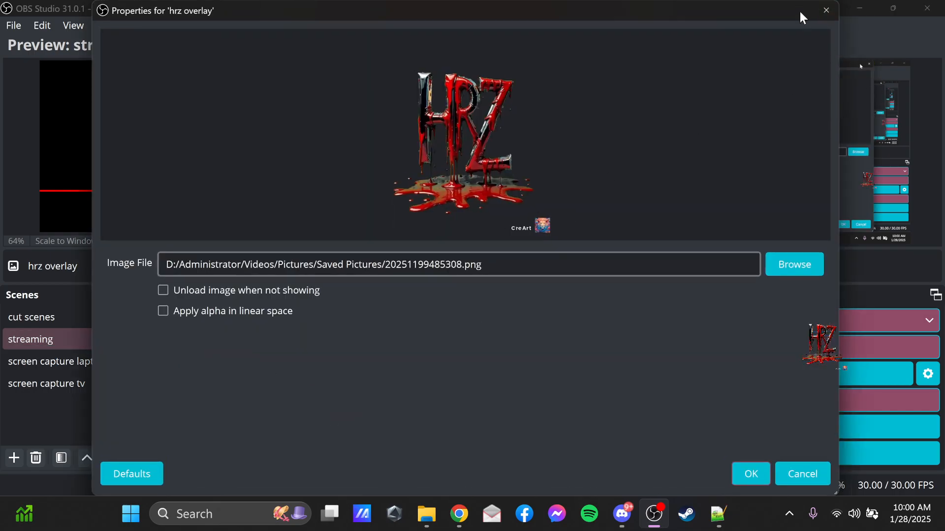
pyautogui.click(818, 11)
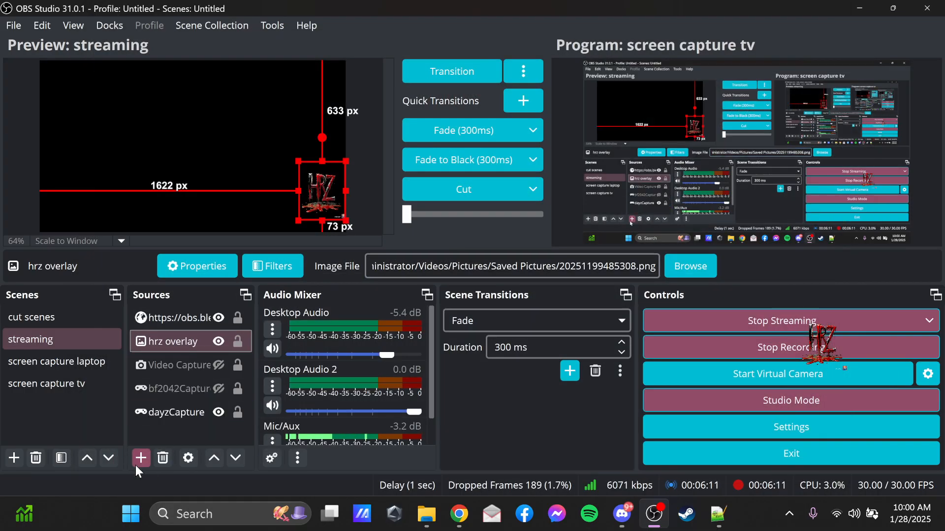
# Look through the source types that can be added and review the image file set for hrz overlay.
pyautogui.click(137, 464)
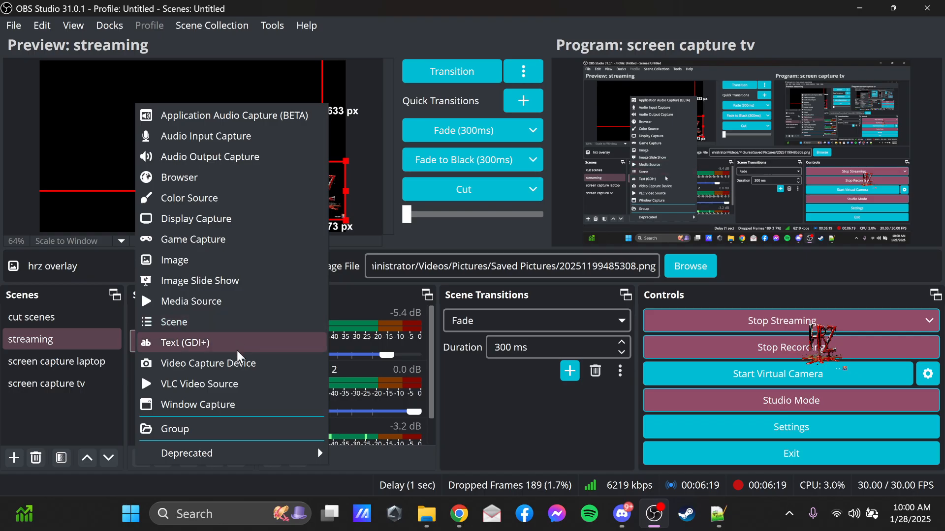
pyautogui.click(123, 397)
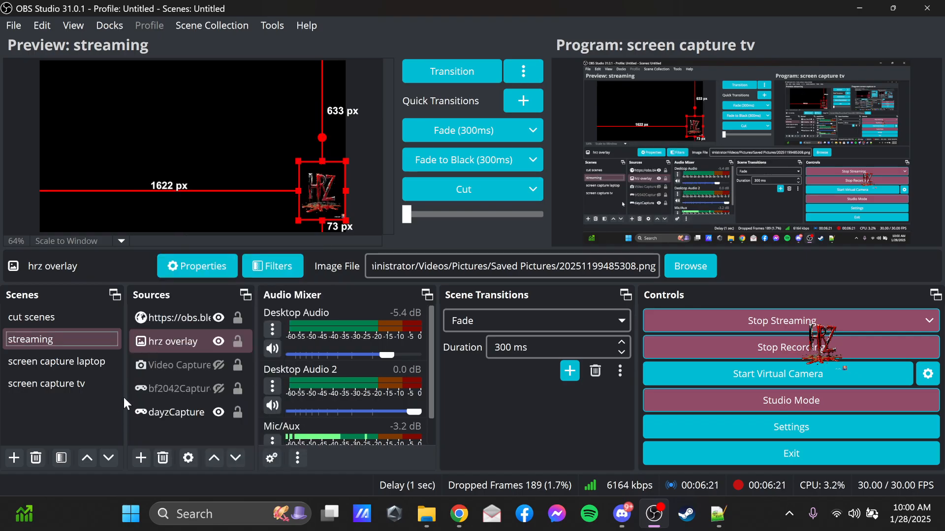
pyautogui.doubleClick(176, 347)
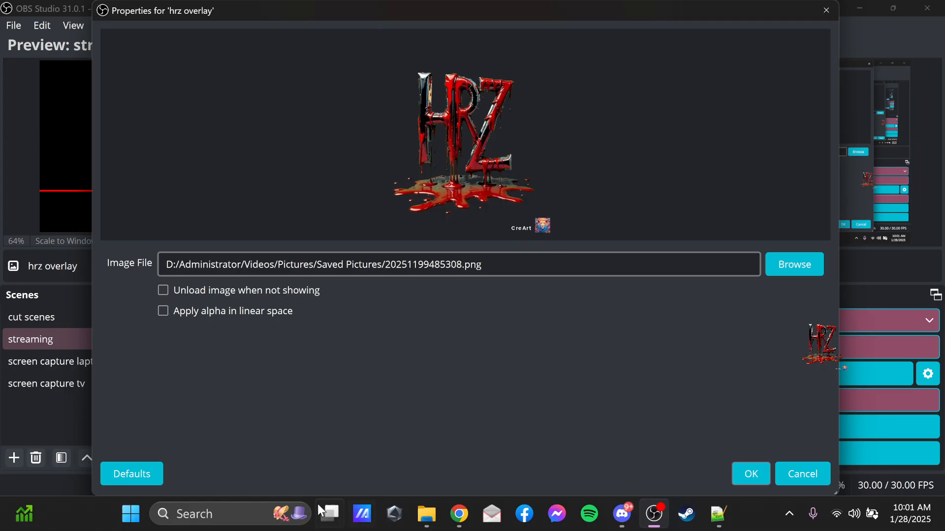
pyautogui.click(831, 8)
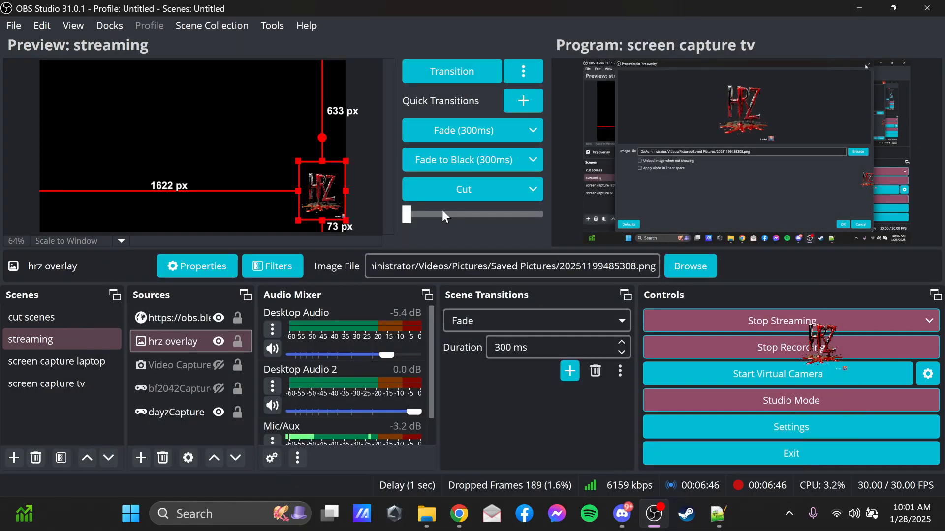
# Examine the Chroma Key filter settings on the hrz overlay source.
pyautogui.rightClick(172, 342)
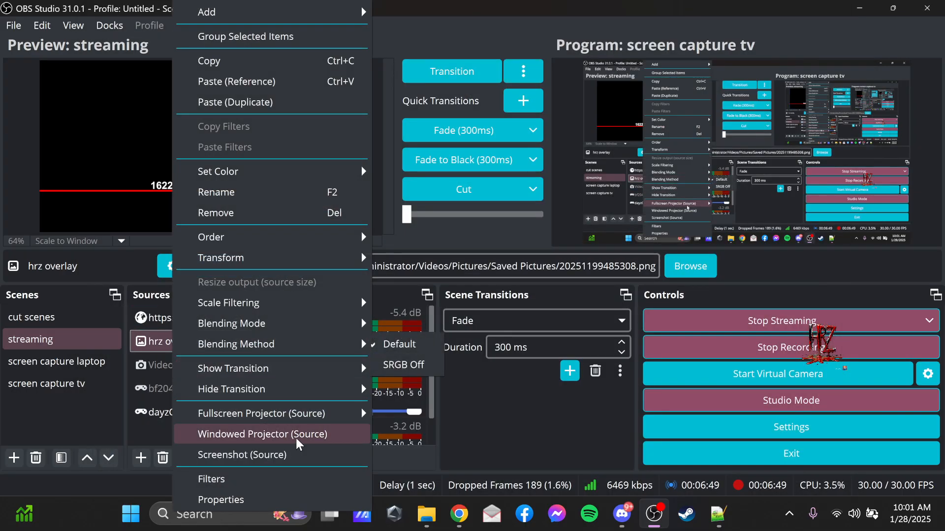
pyautogui.click(234, 480)
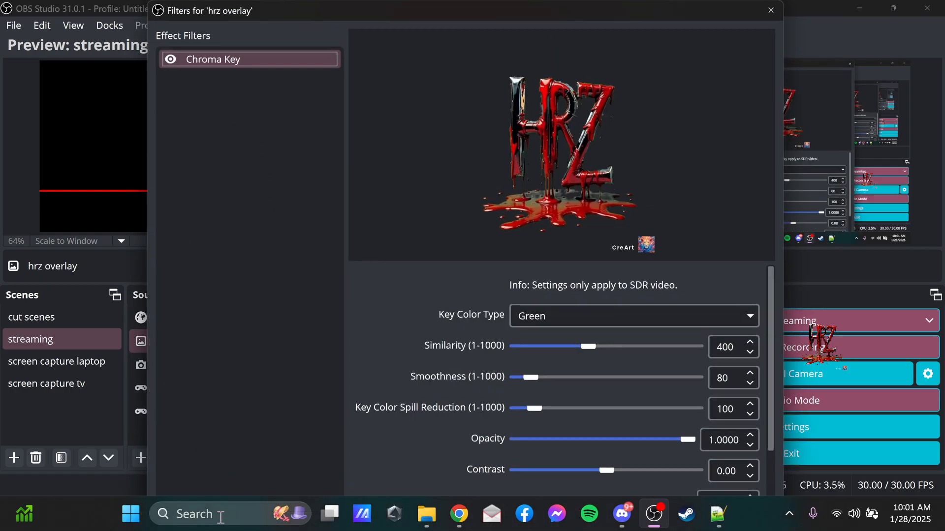
pyautogui.click(214, 68)
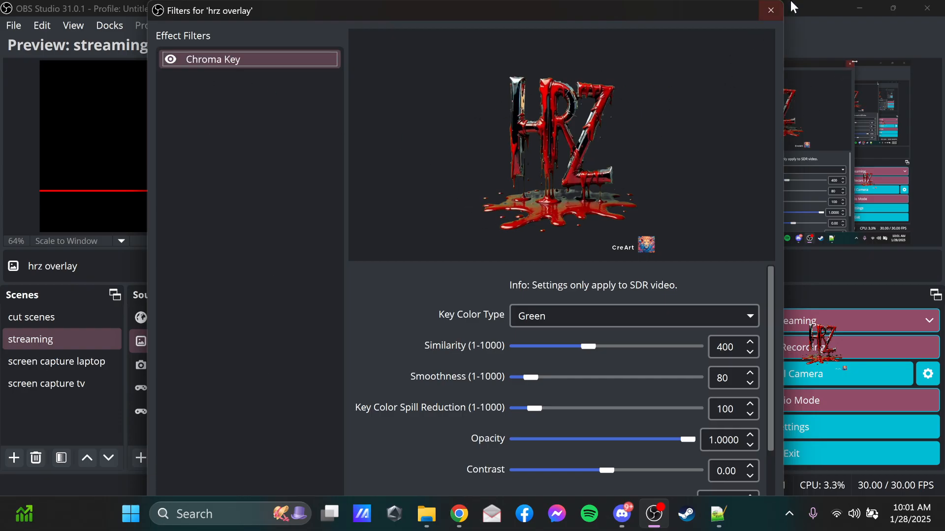
pyautogui.click(770, 9)
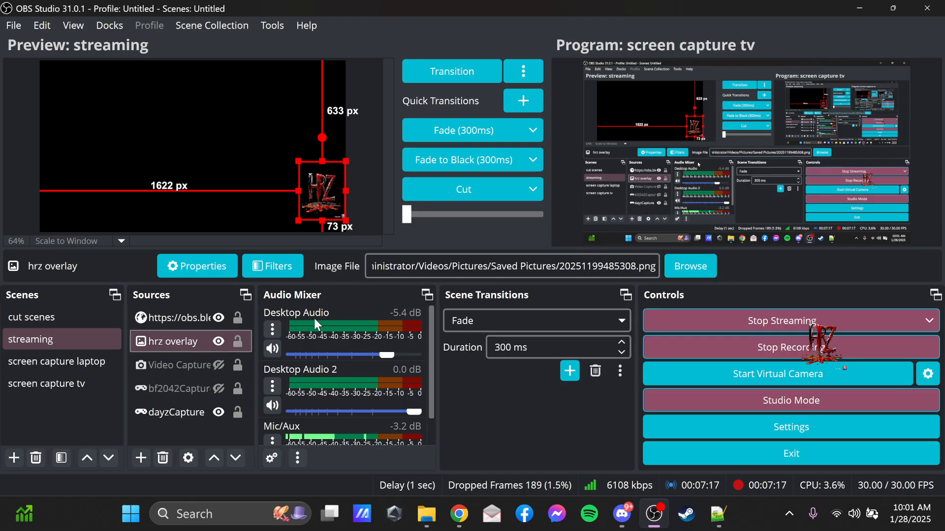
# Select the obs.blerp.com browser source in the streaming scene to show the area it covers on the canvas.
pyautogui.click(180, 317)
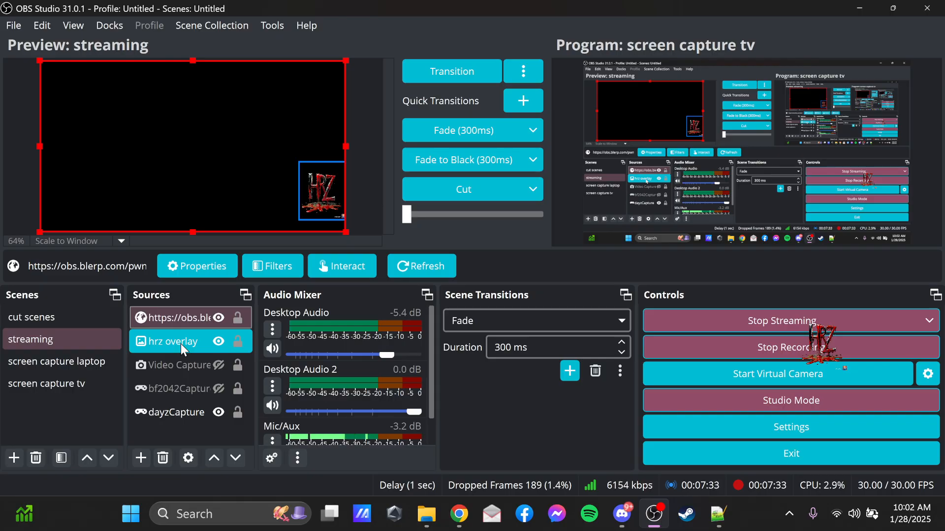
pyautogui.click(99, 315)
pyautogui.click(102, 337)
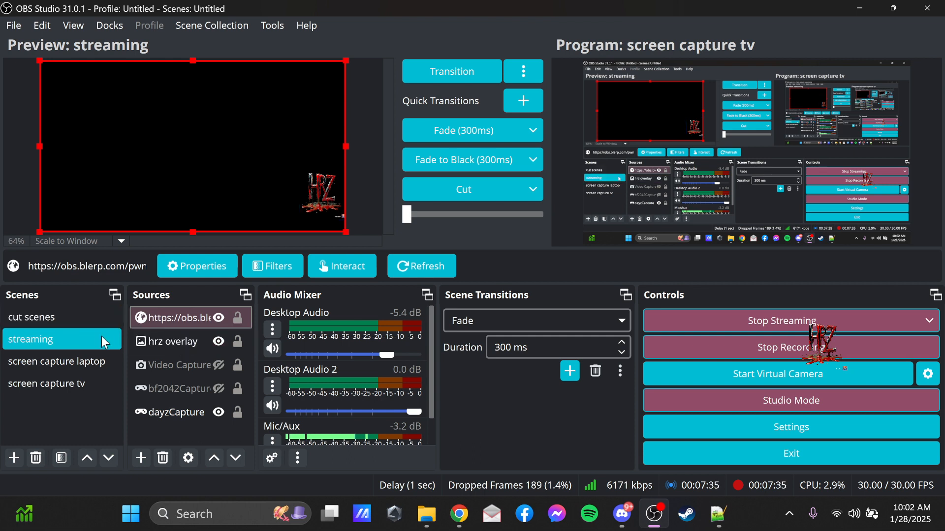
pyautogui.click(169, 323)
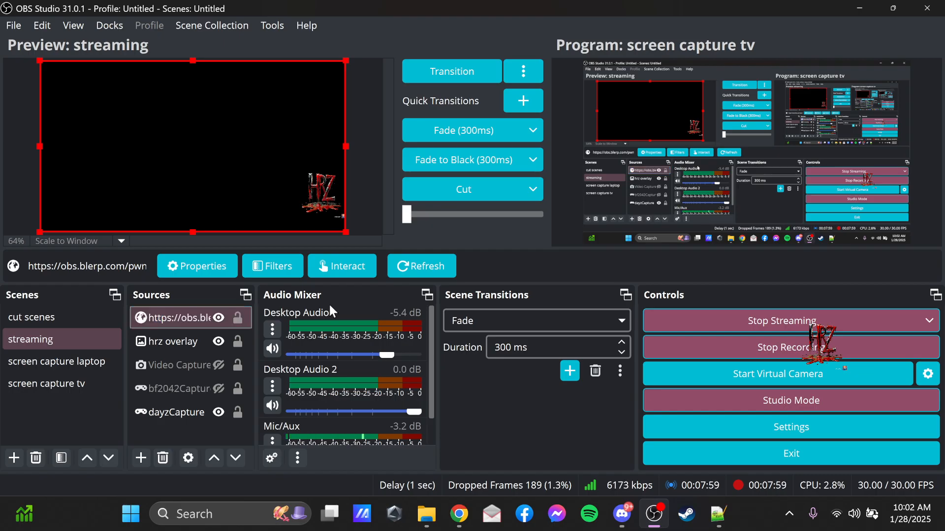
pyautogui.click(182, 339)
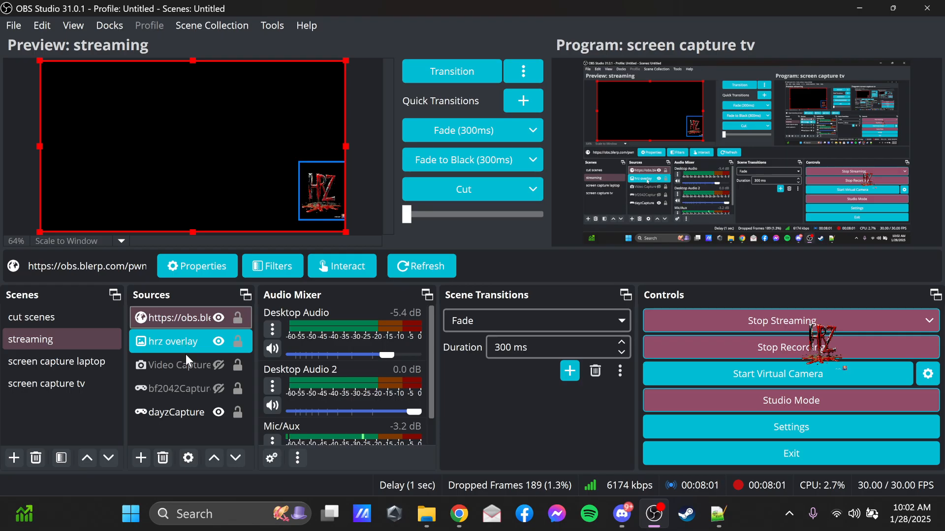
pyautogui.click(174, 413)
pyautogui.click(183, 366)
pyautogui.click(176, 412)
pyautogui.click(217, 360)
pyautogui.click(176, 410)
pyautogui.click(195, 368)
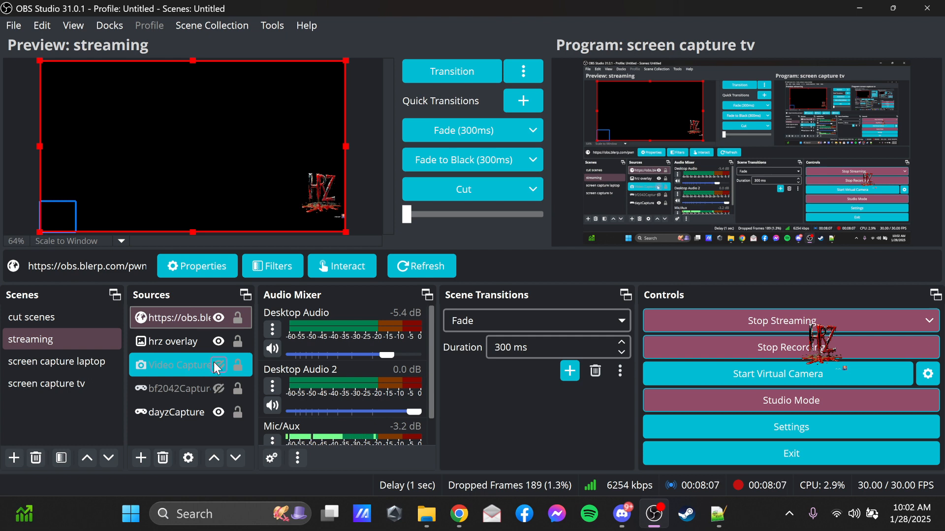
# Show the Video Capture Device and resize it into the canvas's lower-left corner, leaving about 864 px above and 1669 px to its right.
pyautogui.click(218, 366)
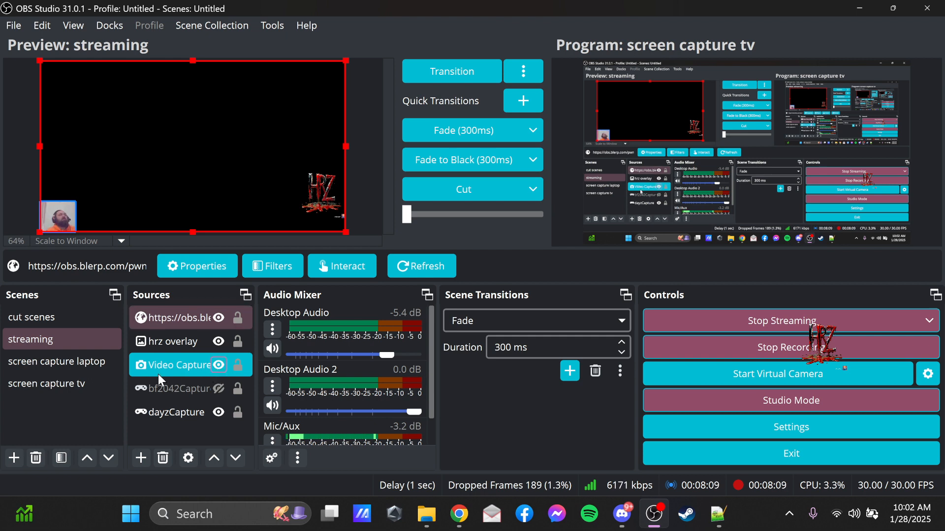
pyautogui.click(73, 205)
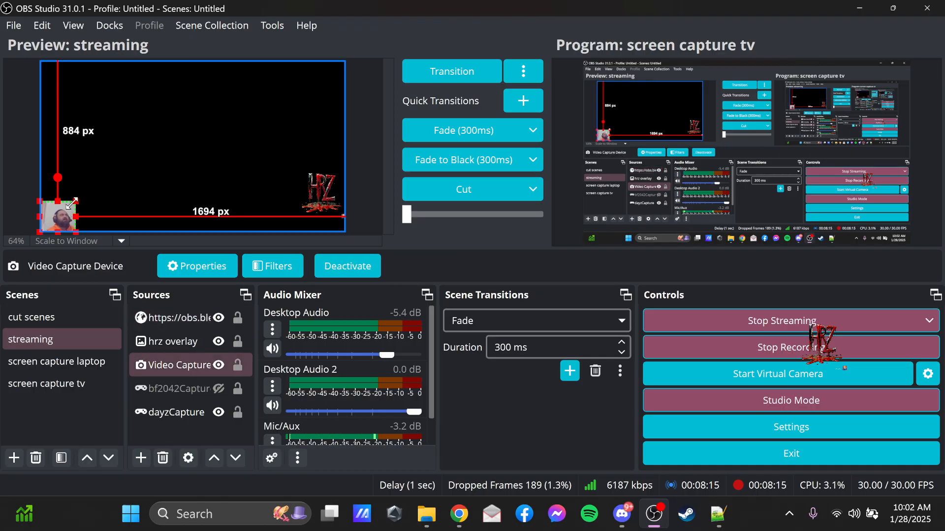
pyautogui.moveTo(79, 200); pyautogui.dragTo(238, 138)
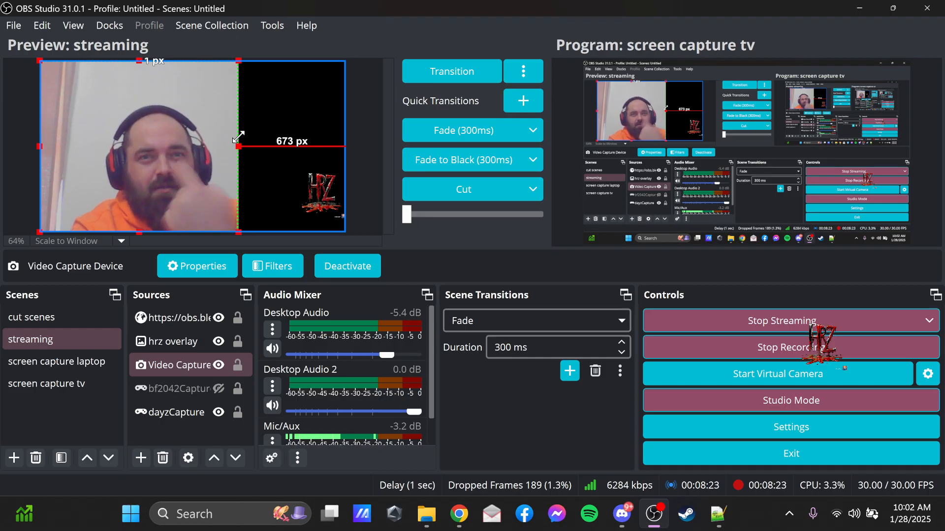
pyautogui.moveTo(238, 136); pyautogui.dragTo(79, 219)
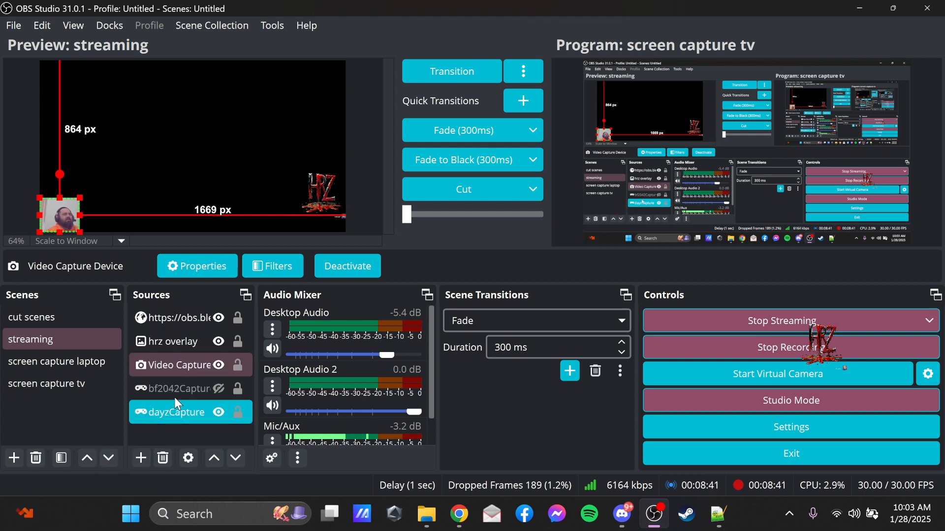
# Hide the Video Capture Device source in the streaming scene.
pyautogui.click(219, 365)
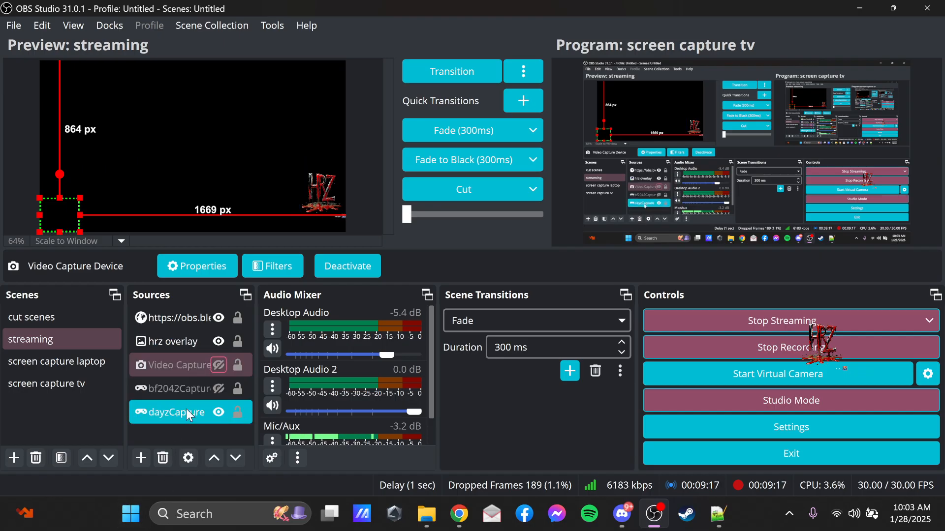
pyautogui.click(64, 345)
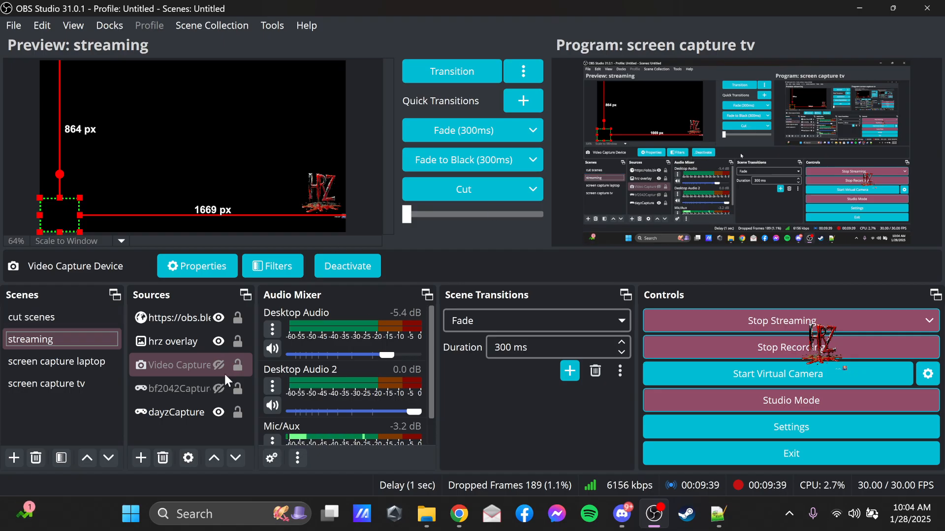
pyautogui.click(64, 346)
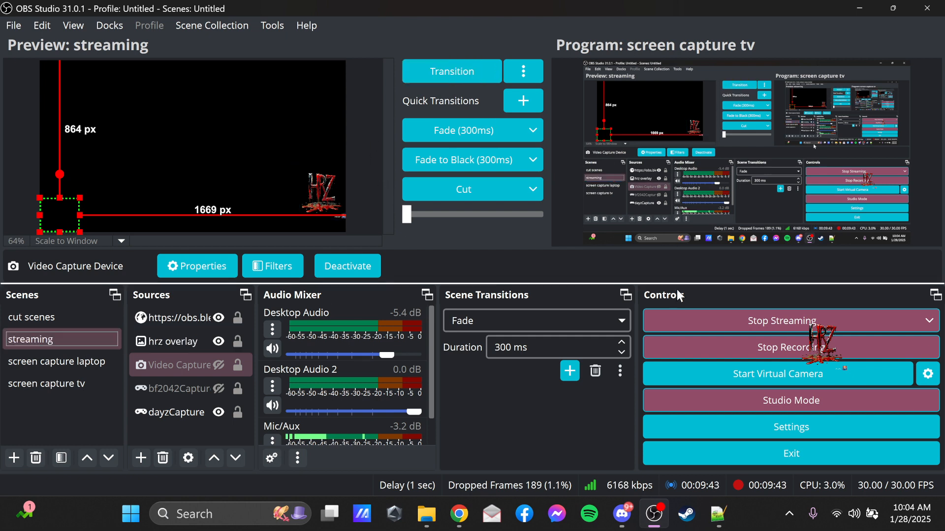
# Load the screen capture laptop scene into the preview and look over its sources.
pyautogui.click(89, 364)
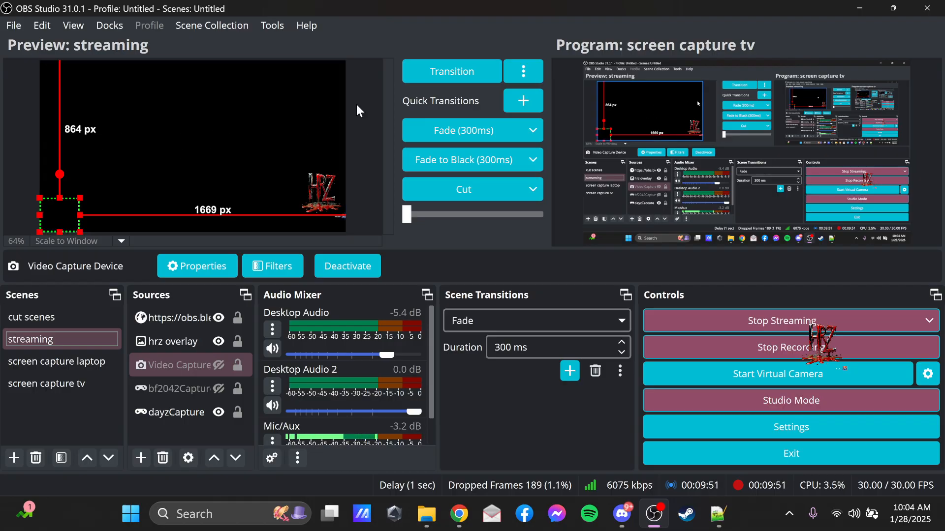
pyautogui.click(63, 361)
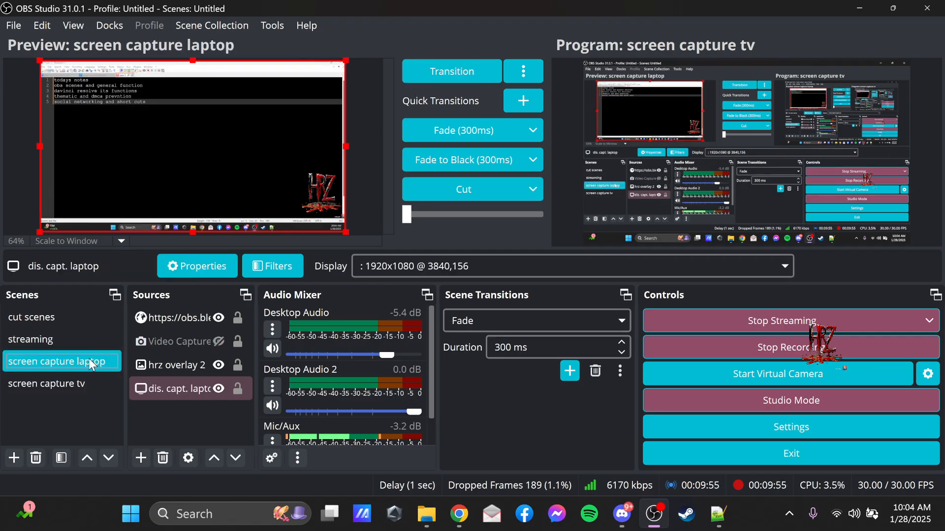
pyautogui.click(178, 351)
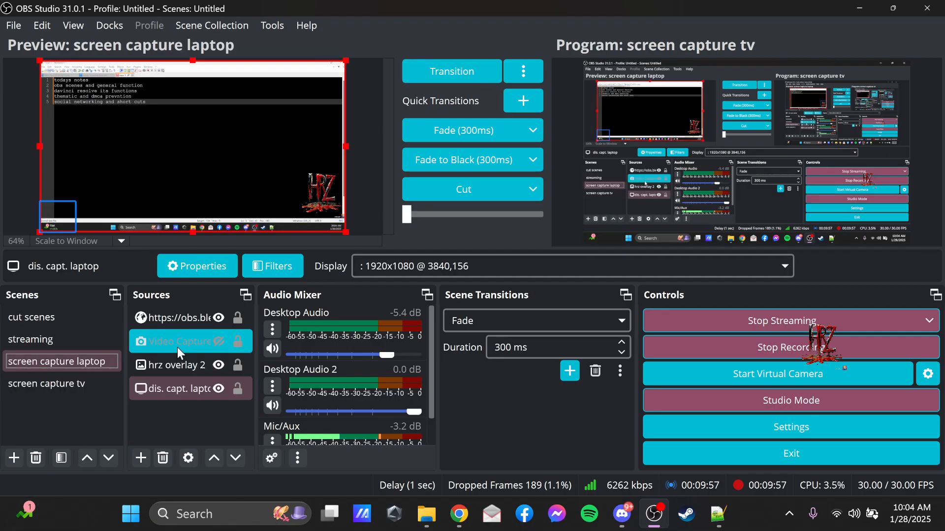
pyautogui.click(235, 397)
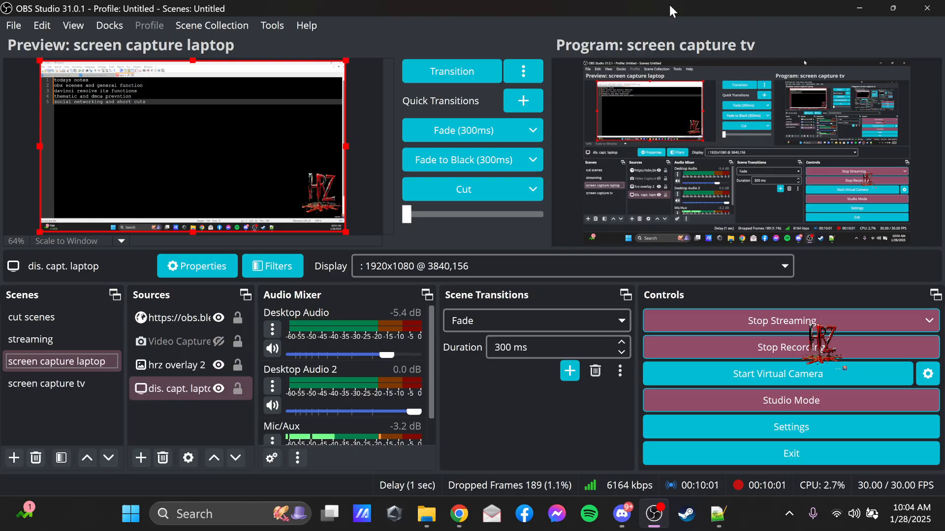
# Minimize the window to open the Windows display settings from the desktop, and return to OBS Studio.
pyautogui.click(859, 8)
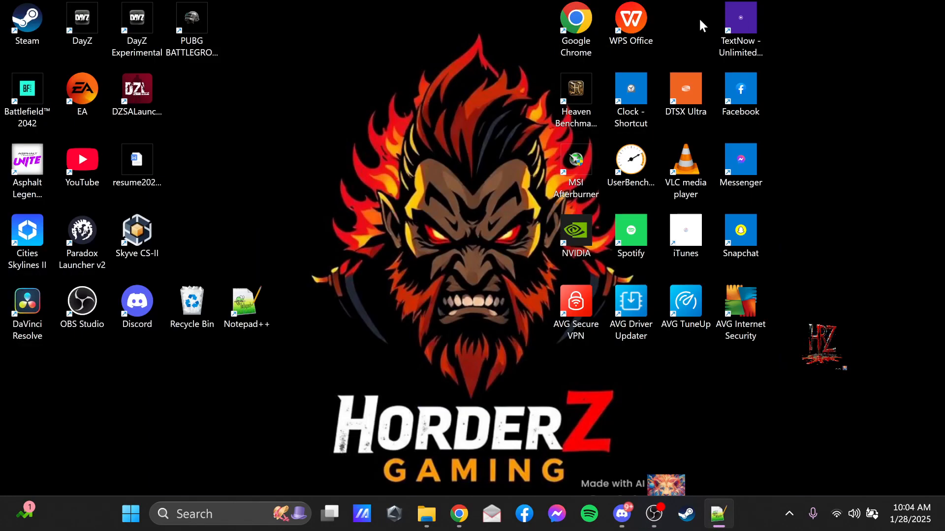
pyautogui.rightClick(312, 126)
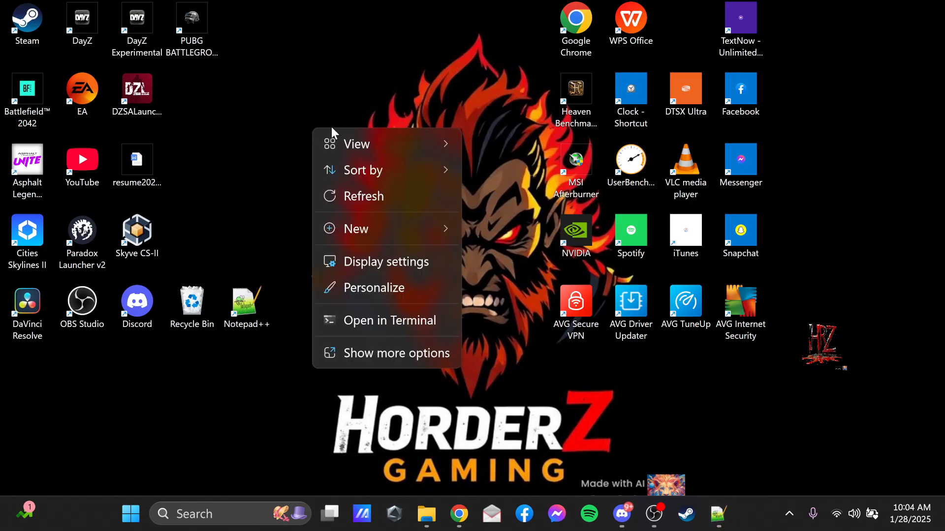
pyautogui.click(410, 267)
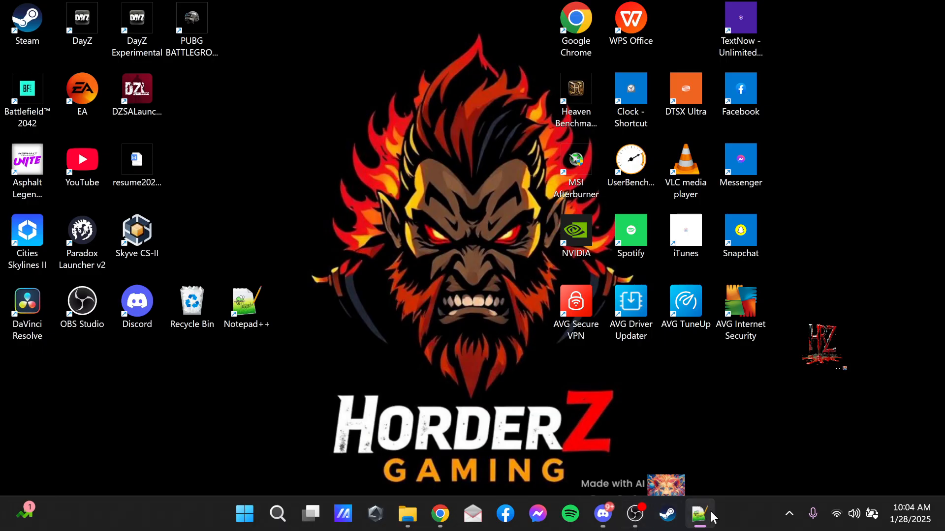
pyautogui.moveTo(698, 517)
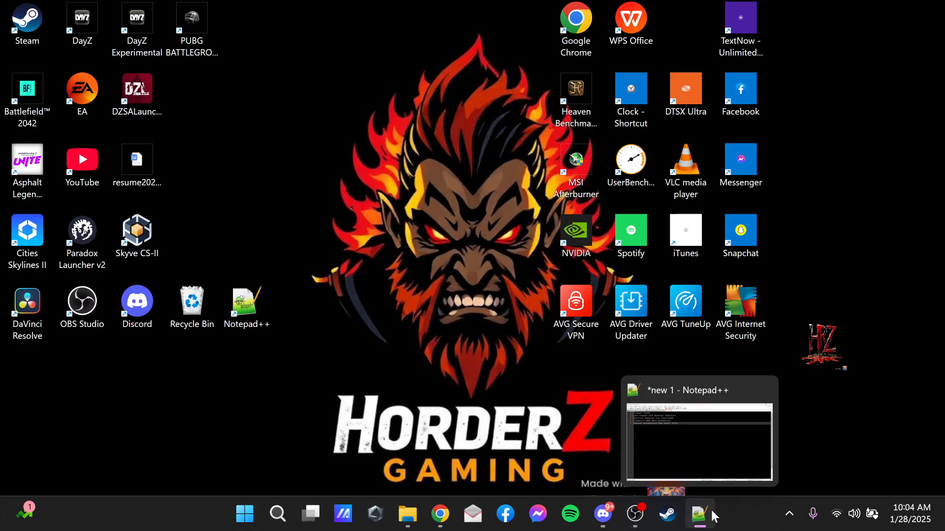
pyautogui.click(637, 514)
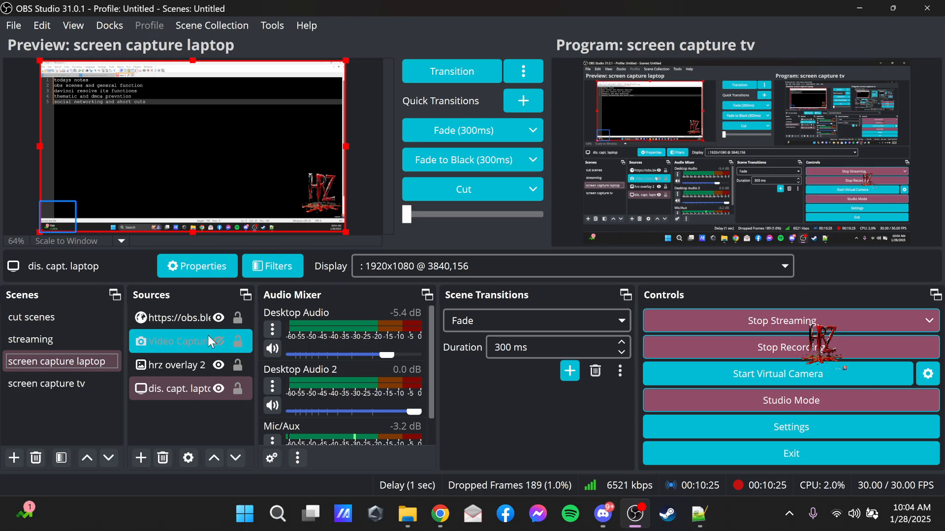
# Transition the screen capture laptop scene with its dis. capt. laptop source from the preview to the live program output.
pyautogui.click(177, 366)
pyautogui.click(179, 389)
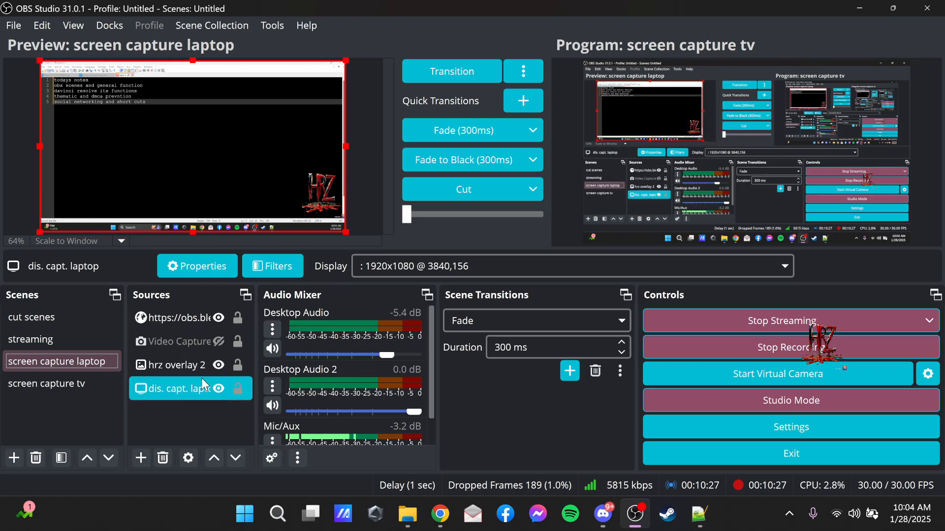
pyautogui.click(187, 391)
pyautogui.click(454, 71)
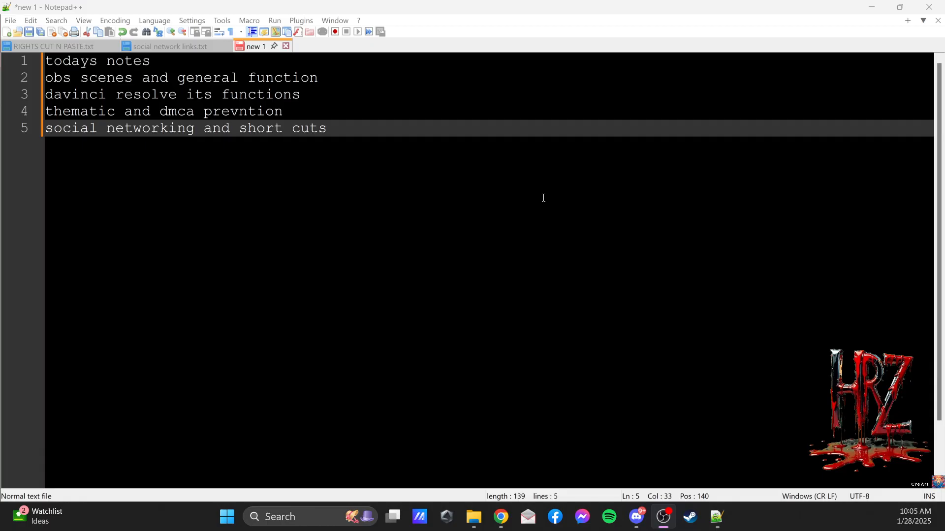
# Switch among the Notepad++ notes, OBS Studio and the Twitch Stream Manager to review today's topics and the live stream.
pyautogui.hotkey('alt', 'Tab')
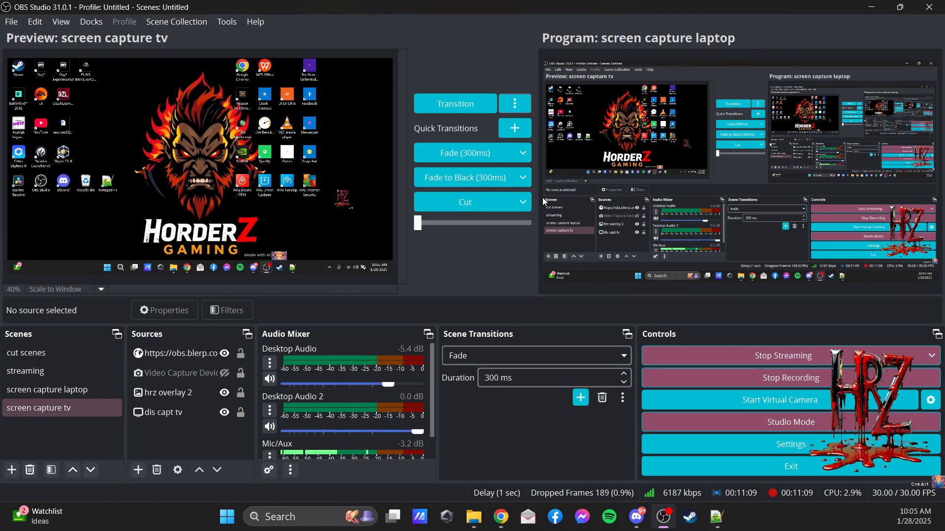
pyautogui.hotkey('alt', 'Tab')
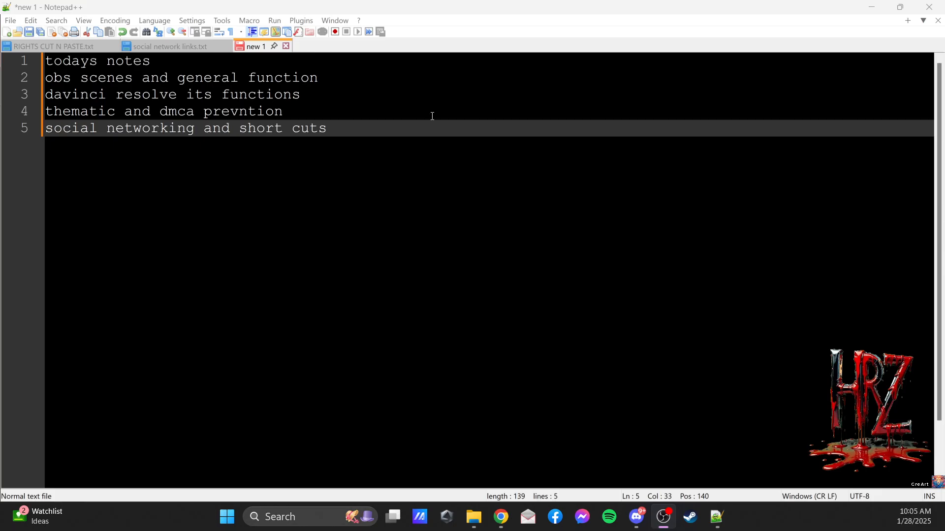
pyautogui.hotkey('alt', 'Tab')
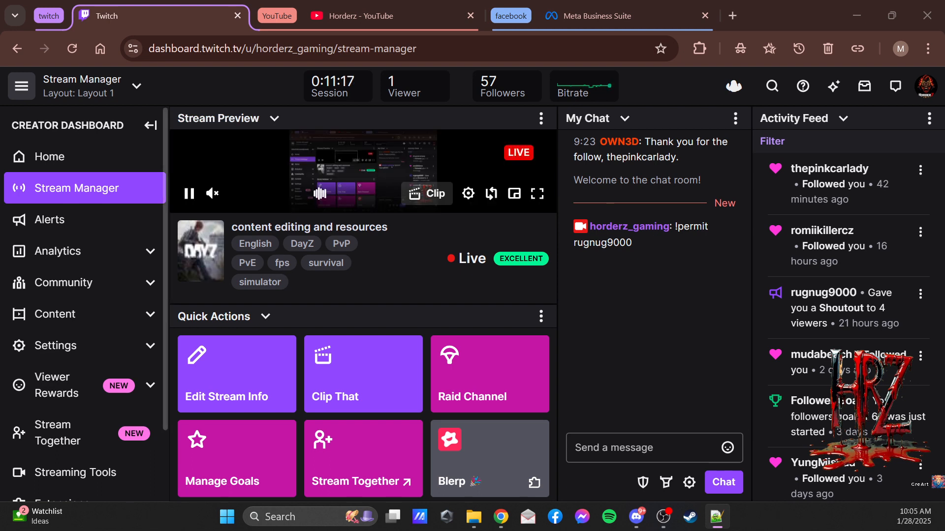
pyautogui.hotkey('alt', 'Tab')
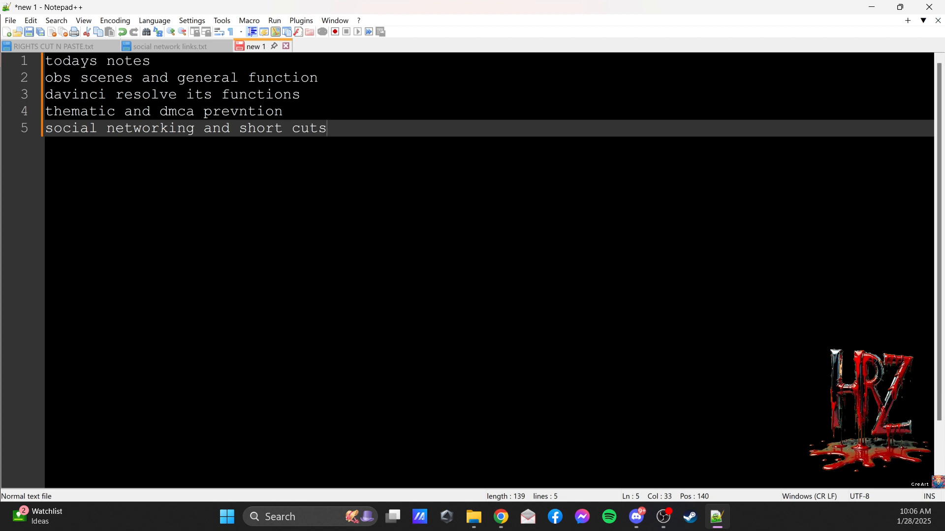
pyautogui.hotkey('alt', 'Tab')
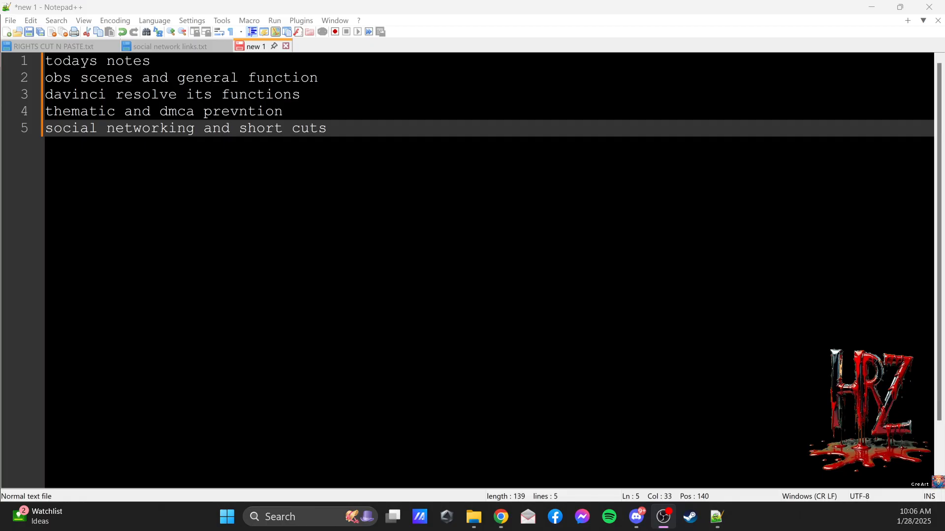
# Transition the screen capture tv scene to the live program output, and look over the screen capture laptop scene's sources.
pyautogui.click(427, 74)
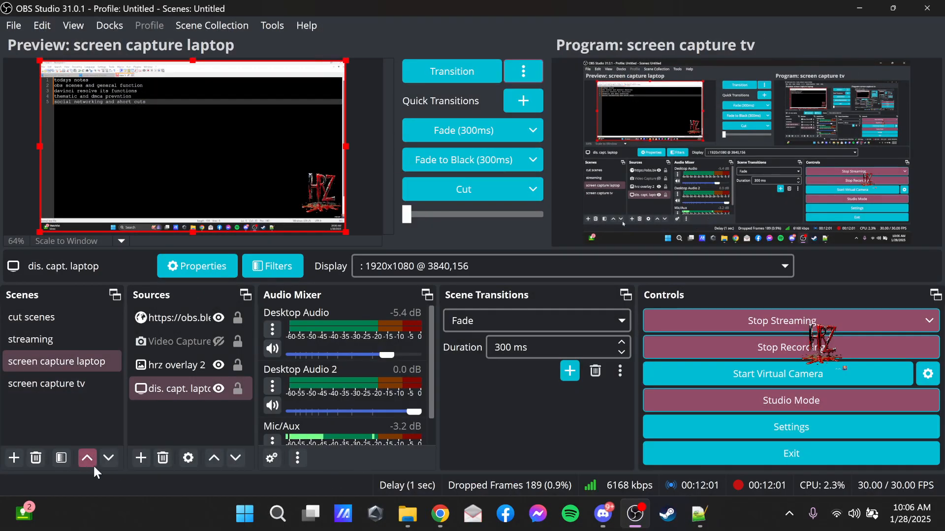
pyautogui.click(34, 362)
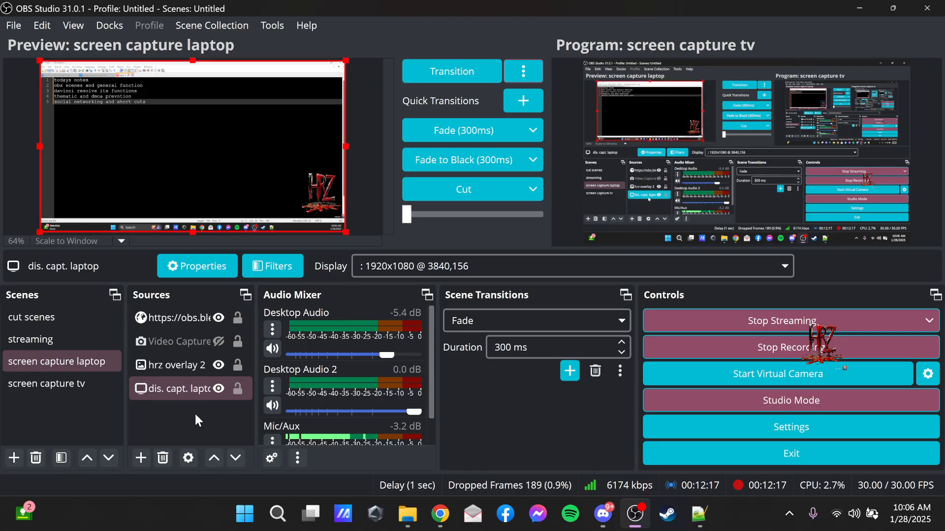
pyautogui.click(163, 393)
pyautogui.click(196, 365)
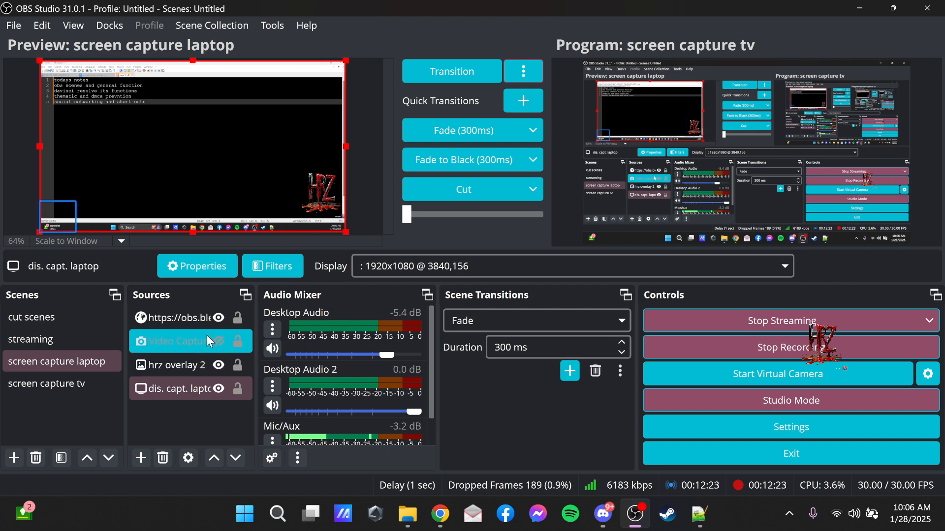
# Load the screen capture tv scene into the preview and enlarge hrz overlay 2 until about 74 px remain below it.
pyautogui.click(75, 387)
pyautogui.click(75, 384)
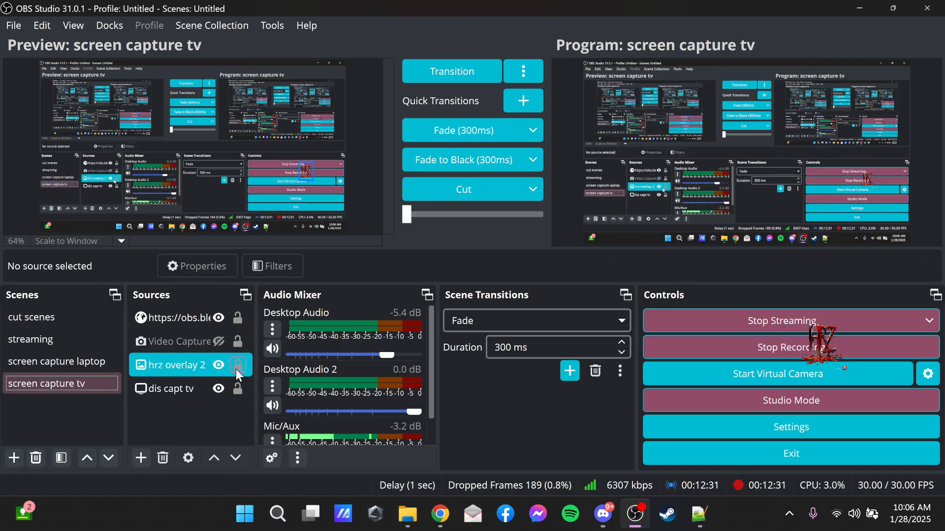
pyautogui.click(176, 374)
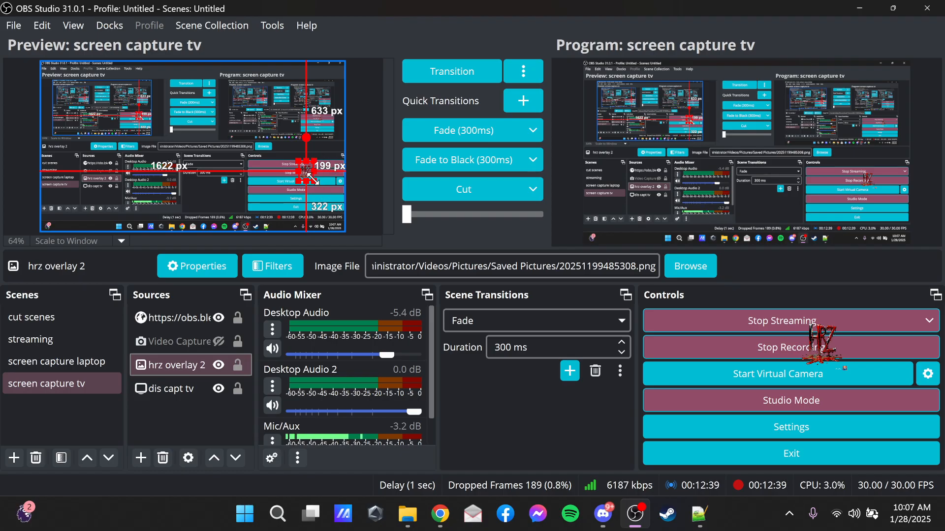
pyautogui.moveTo(313, 179); pyautogui.dragTo(342, 194)
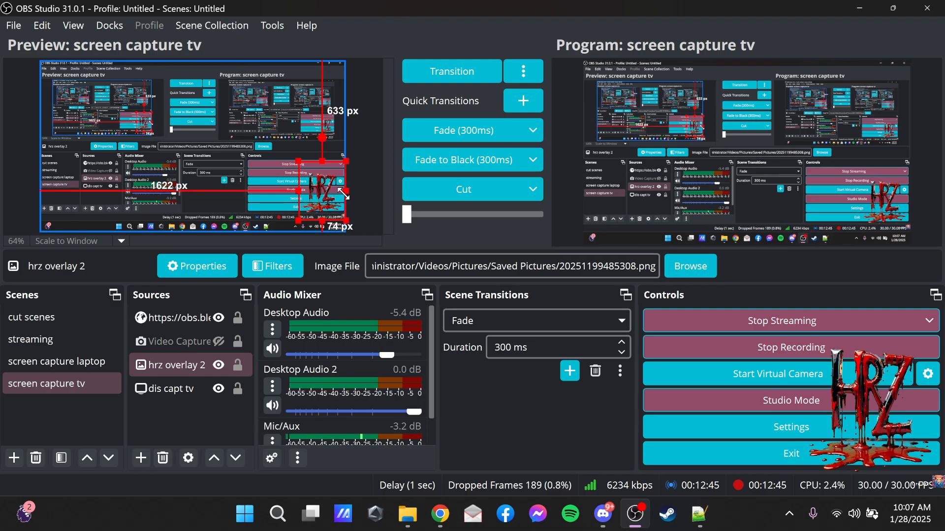
pyautogui.click(271, 173)
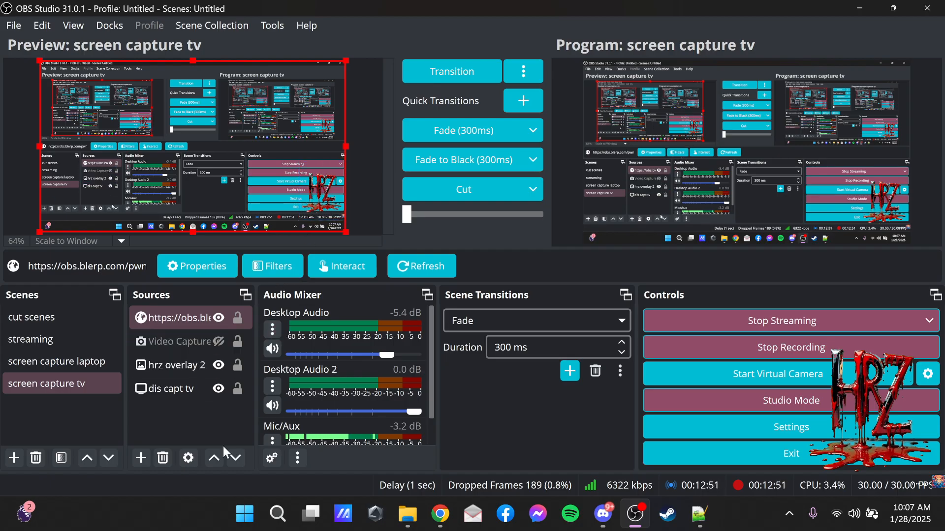
# Move hrz overlay 2 below dis capt tv in the source order, and return it above the display capture.
pyautogui.click(188, 397)
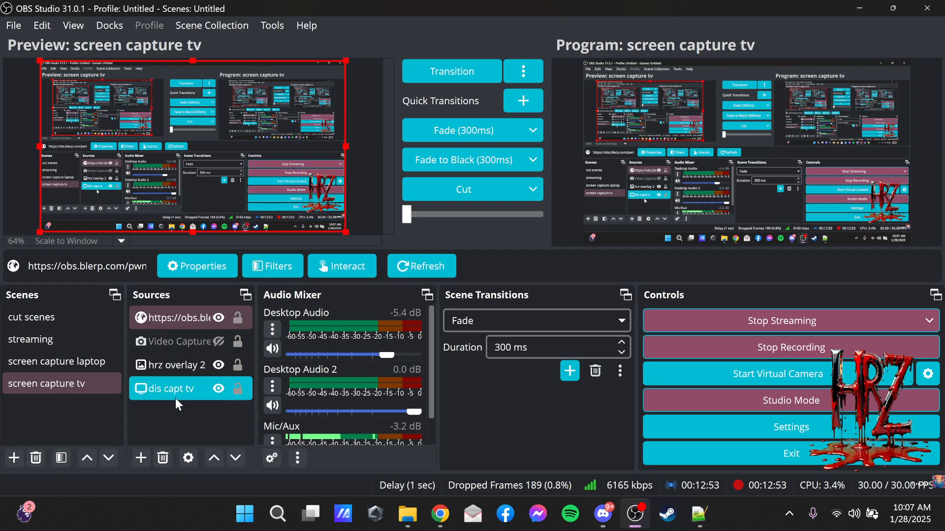
pyautogui.click(176, 373)
pyautogui.moveTo(168, 368); pyautogui.dragTo(173, 414)
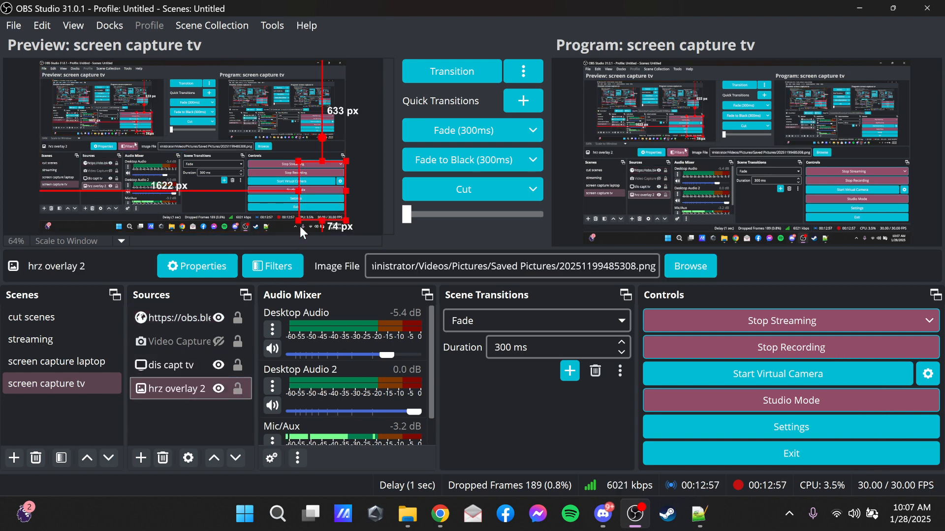
pyautogui.click(144, 319)
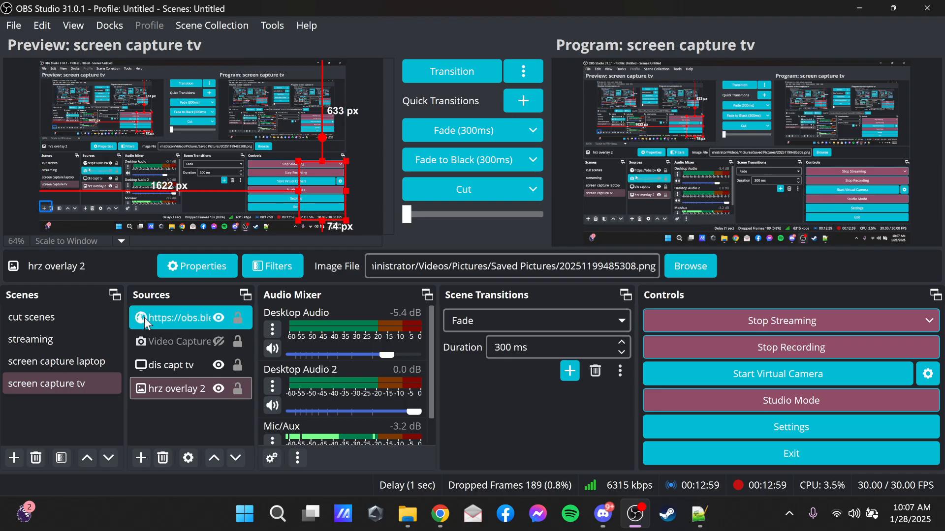
pyautogui.click(191, 391)
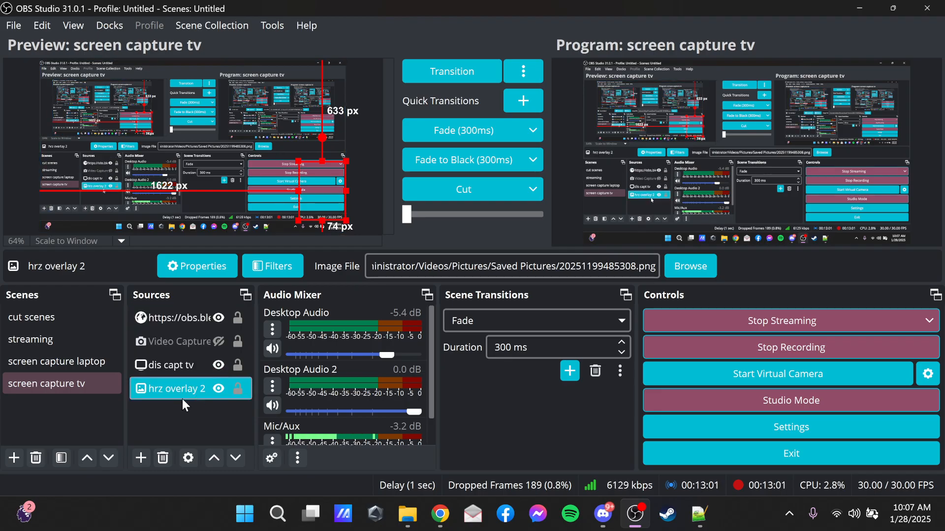
pyautogui.moveTo(172, 382); pyautogui.dragTo(173, 359)
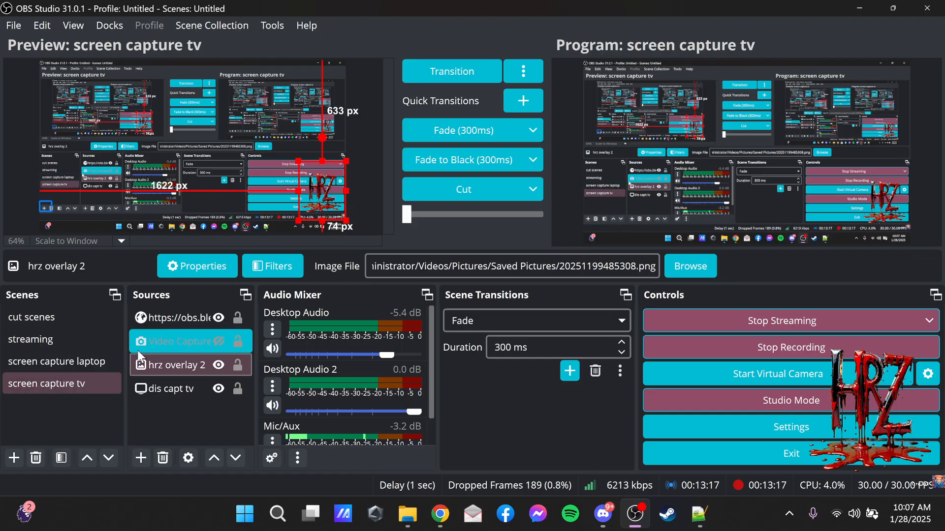
# Reorder hrz overlay 2 beneath dis capt tv, raise it above the Video Capture Device, and restore the original source order.
pyautogui.click(202, 364)
pyautogui.click(196, 388)
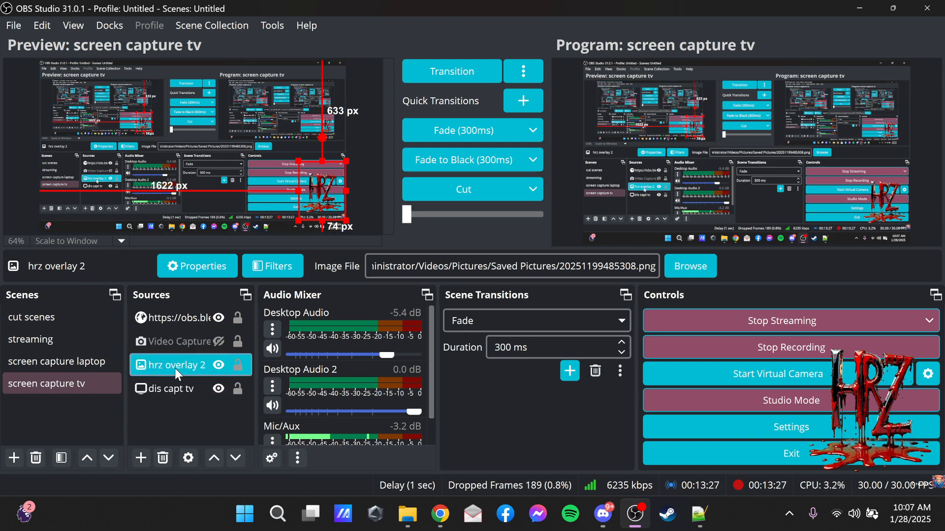
pyautogui.moveTo(175, 367); pyautogui.dragTo(174, 403)
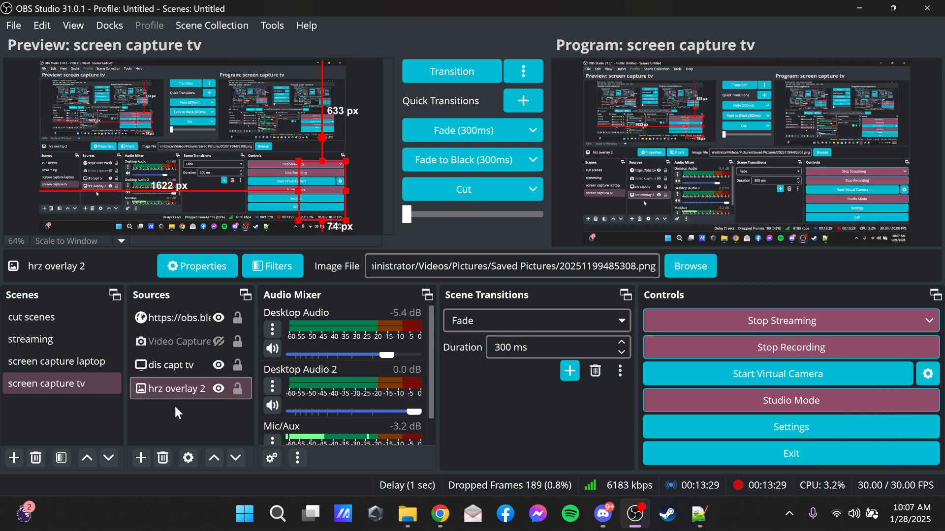
pyautogui.moveTo(179, 366)
pyautogui.mouseDown()
pyautogui.moveTo(182, 338)
pyautogui.moveTo(181, 350)
pyautogui.mouseUp()
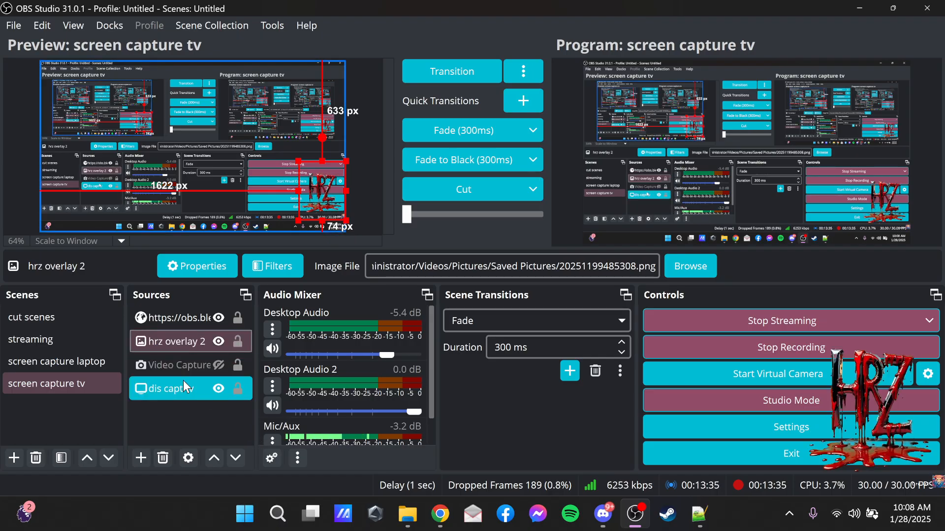
pyautogui.click(181, 363)
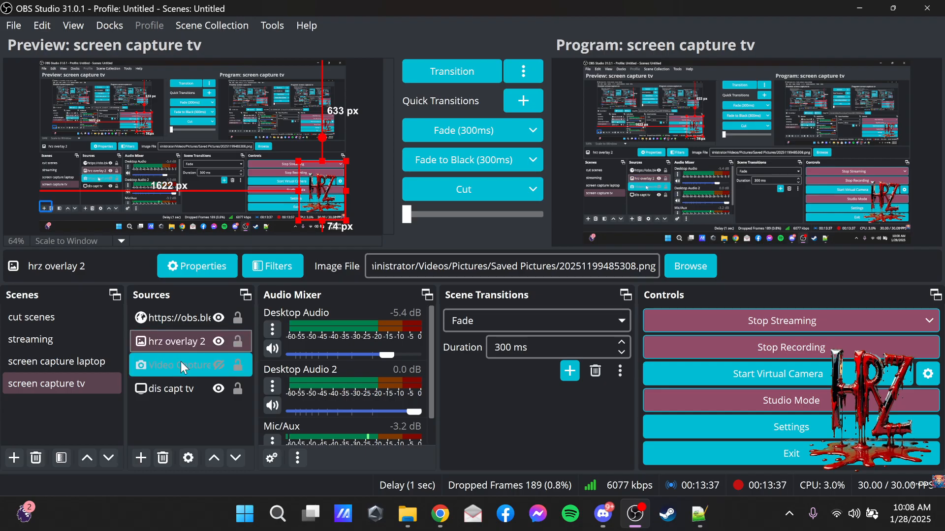
pyautogui.moveTo(187, 360)
pyautogui.mouseDown()
pyautogui.moveTo(181, 344)
pyautogui.moveTo(181, 371)
pyautogui.mouseUp()
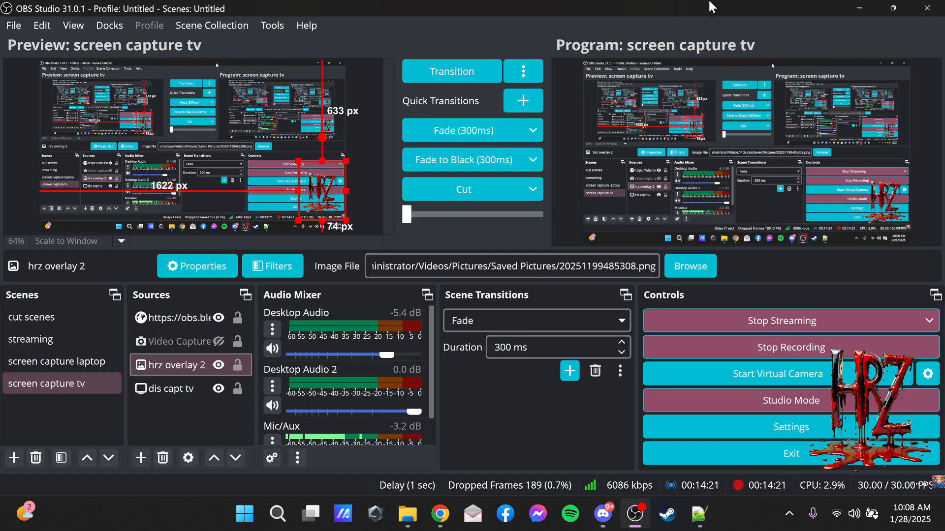
# Minimize the OBS Studio window and launch DaVinci Resolve from the desktop.
pyautogui.click(852, 13)
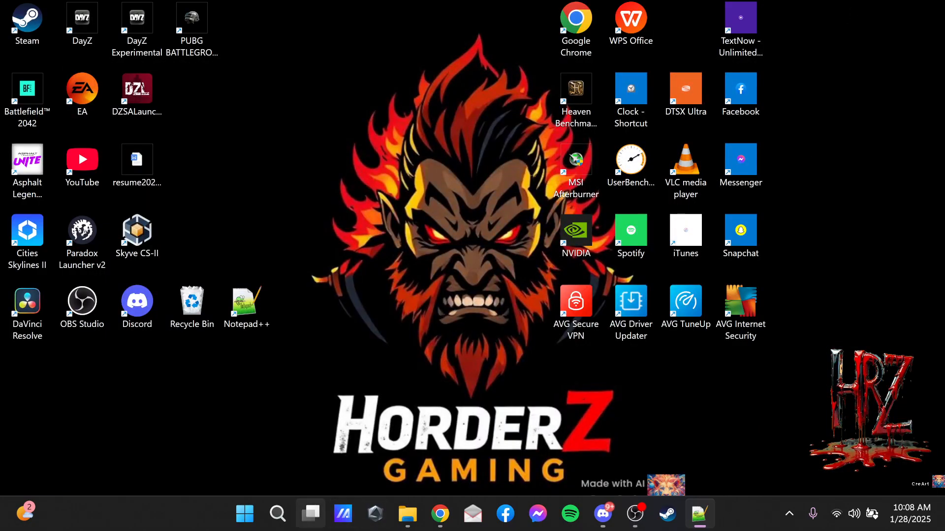
pyautogui.moveTo(310, 513)
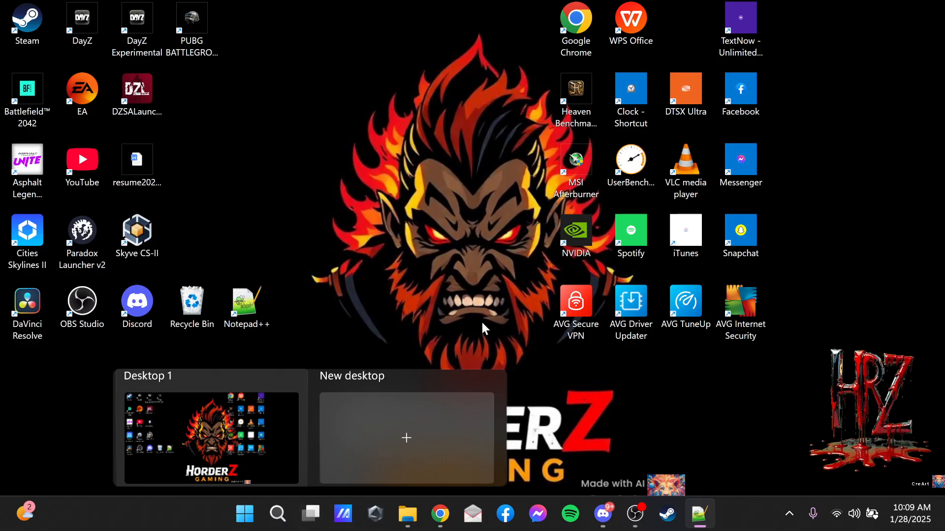
pyautogui.click(23, 312)
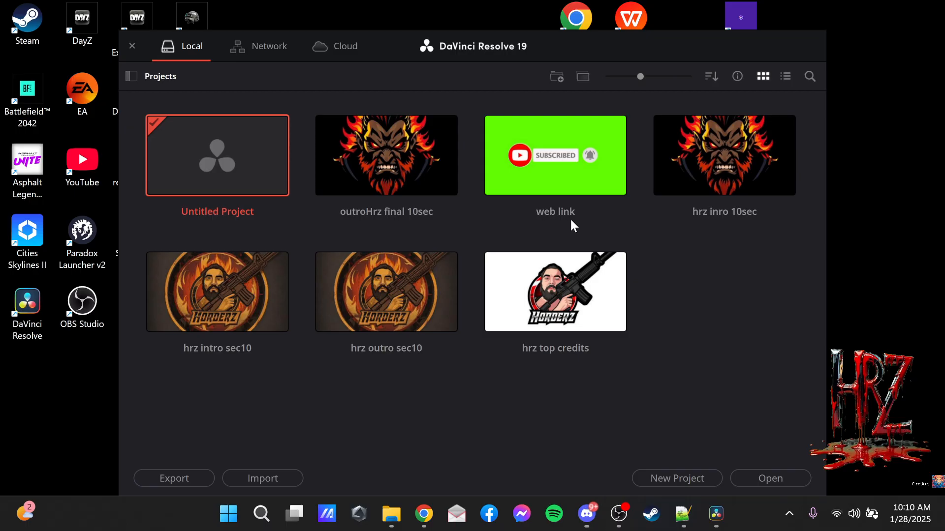
# Create a new DaVinci Resolve project named "flight vid".
pyautogui.click(682, 481)
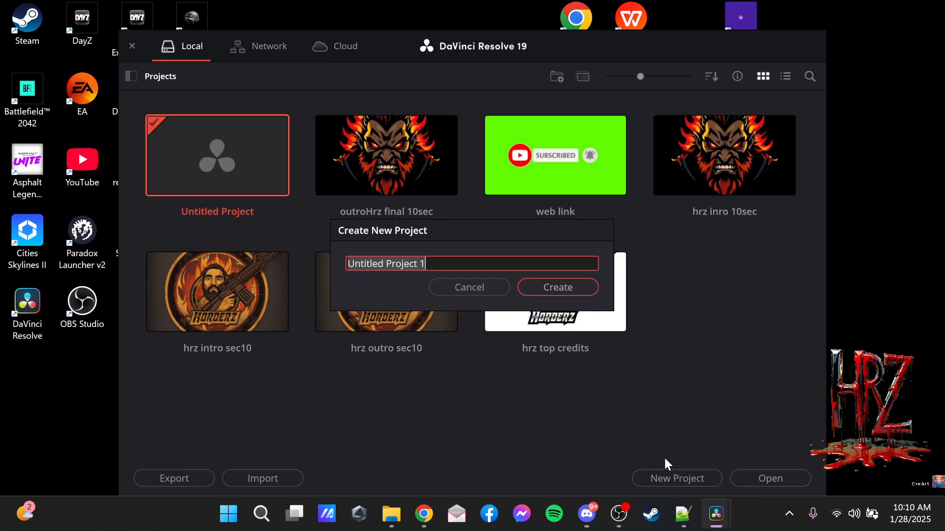
pyautogui.hotkey('ctrl', 'a')
pyautogui.press('BackSpace')
pyautogui.write('flight ')
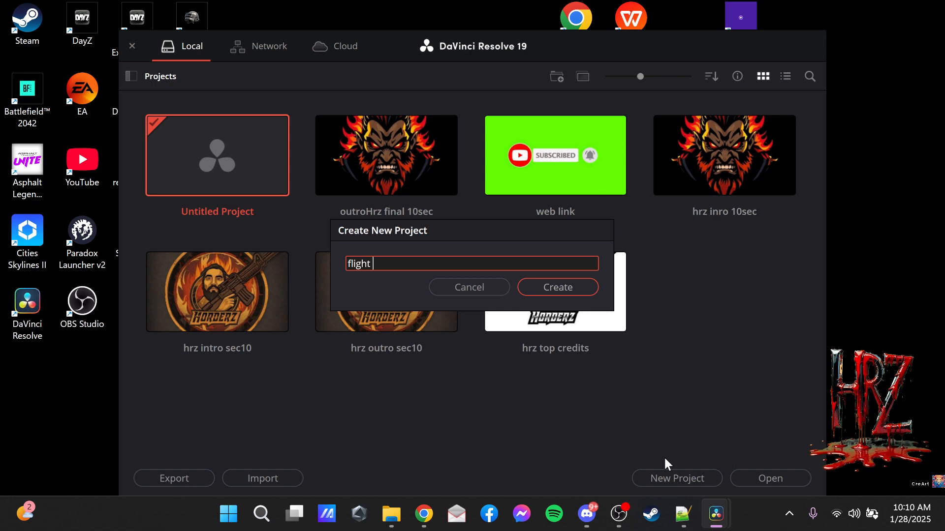
pyautogui.write('vid')
pyautogui.click(563, 288)
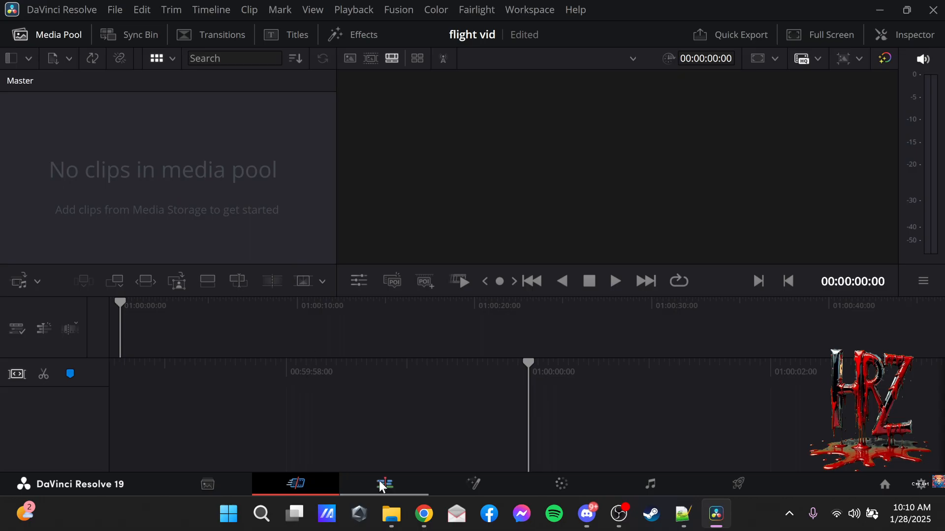
# Switch the project to the Edit page and bring up the pc recordings folder in File Explorer beside the media pool.
pyautogui.moveTo(392, 514)
pyautogui.click(382, 485)
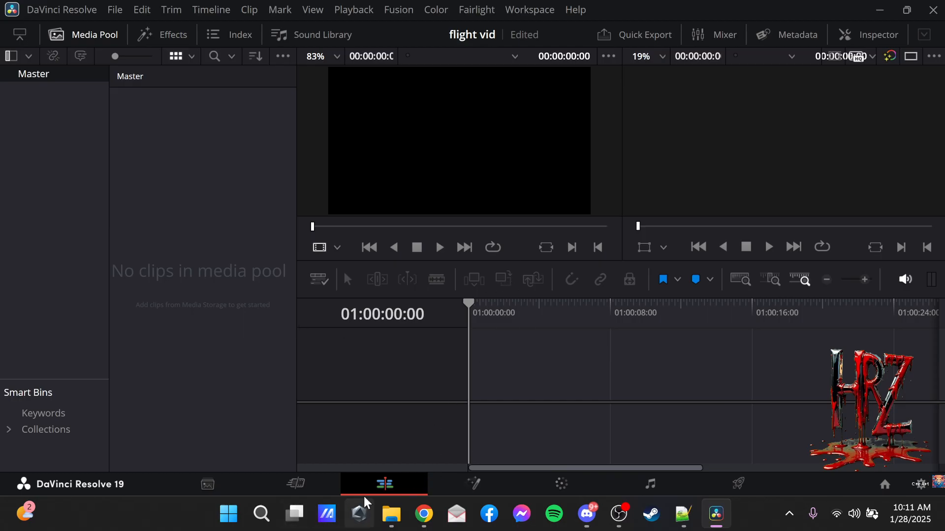
pyautogui.click(396, 503)
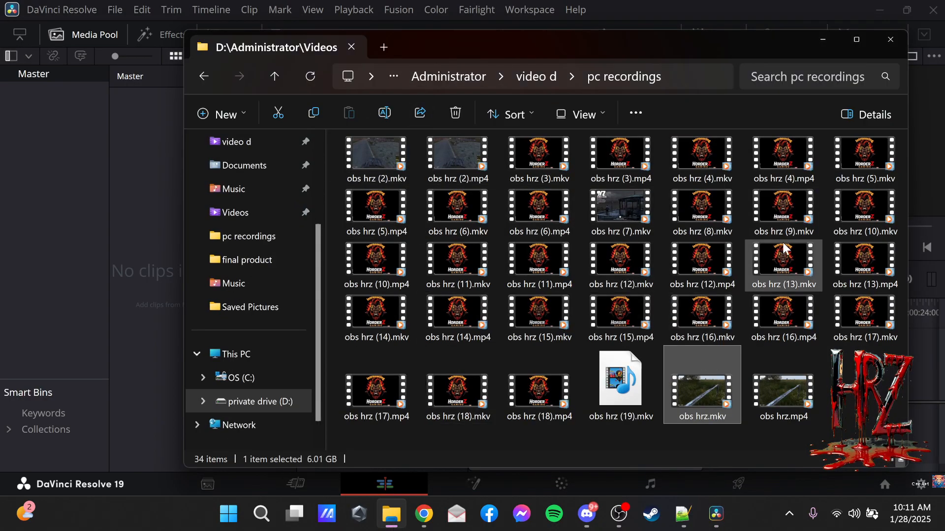
pyautogui.moveTo(576, 49); pyautogui.dragTo(632, 40)
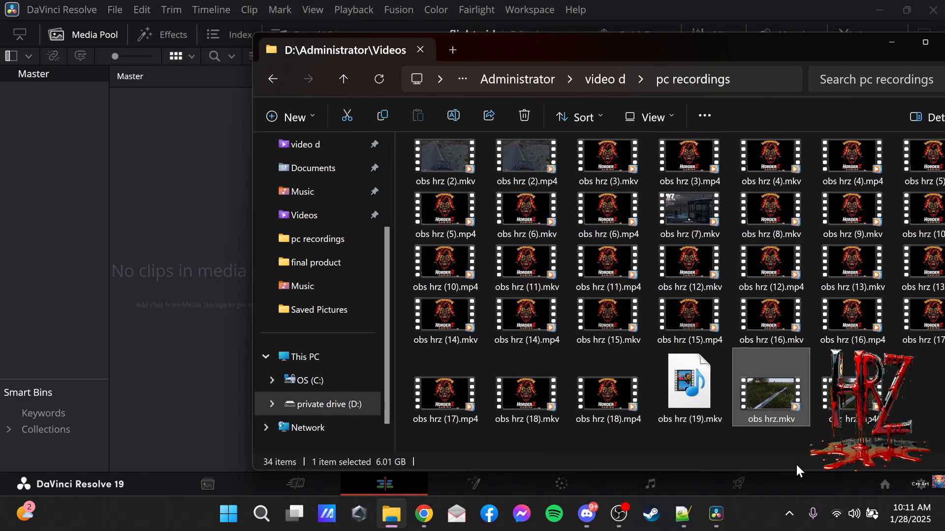
# Import obs hrz.mkv into the media pool, change the project frame rate to match it, and select the clip.
pyautogui.moveTo(372, 338); pyautogui.dragTo(180, 161)
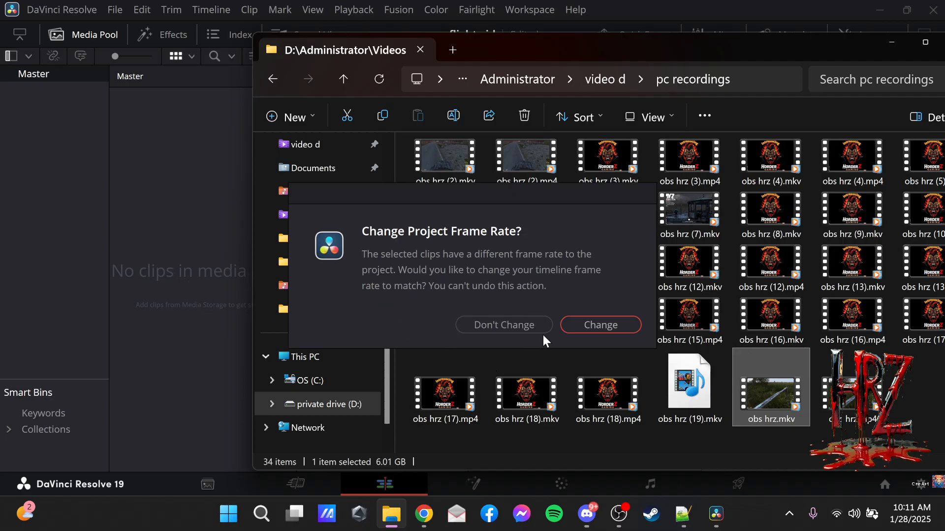
pyautogui.click(593, 322)
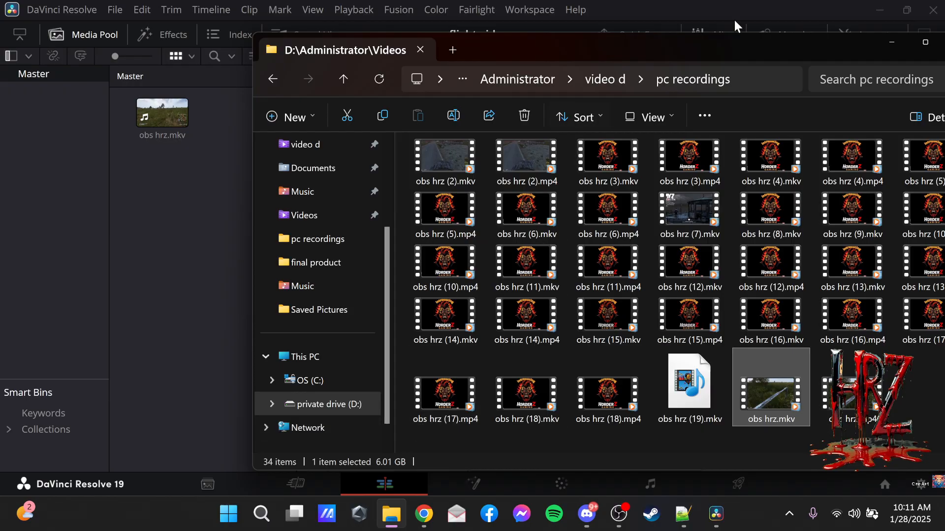
pyautogui.click(893, 43)
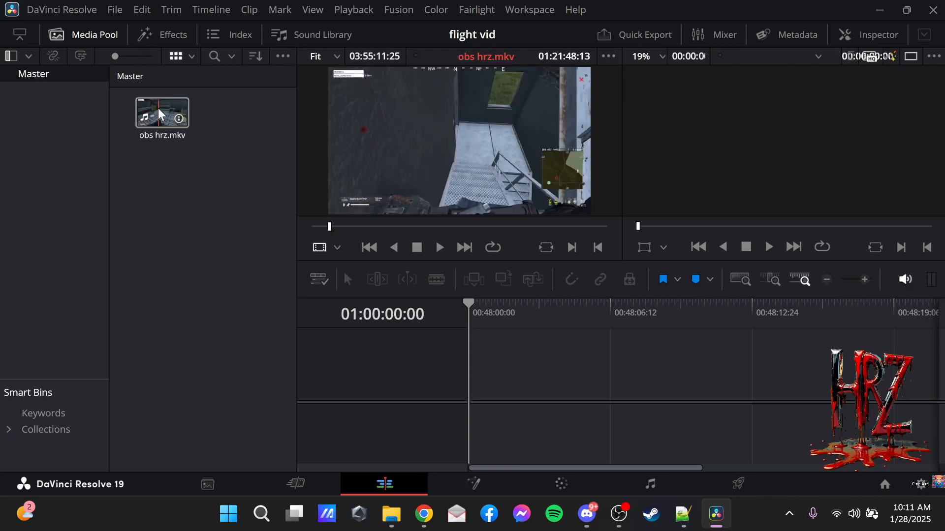
pyautogui.moveTo(167, 121); pyautogui.dragTo(364, 222)
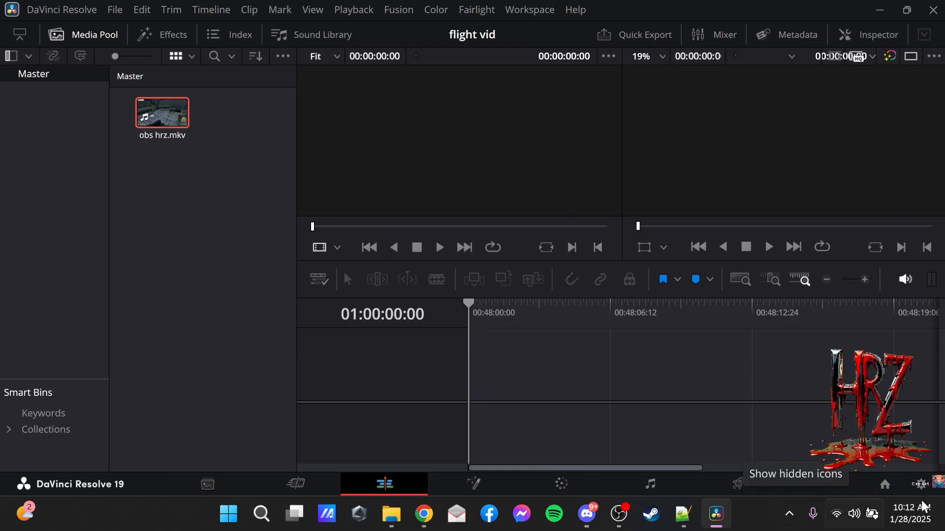
# Enable Dynamic Project Switching in the Project Manager through the hrz inro 10sec project's options.
pyautogui.click(885, 485)
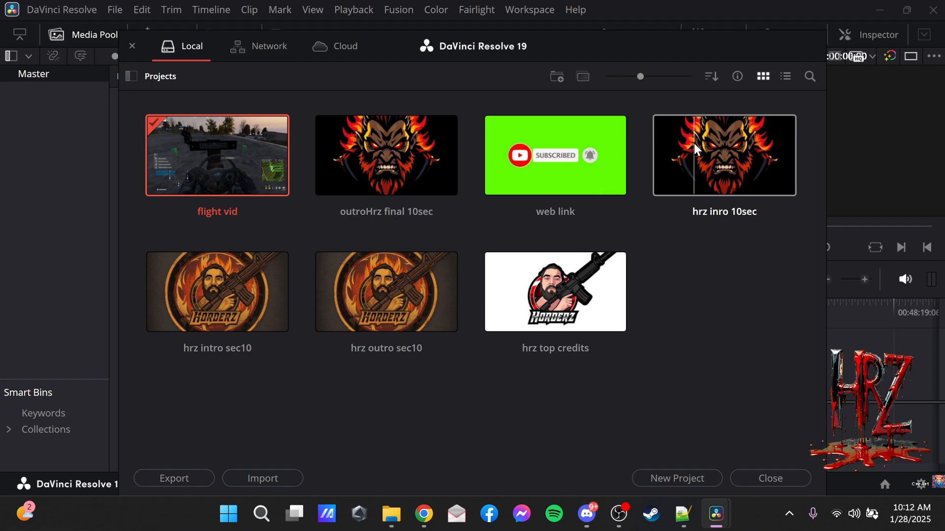
pyautogui.rightClick(697, 176)
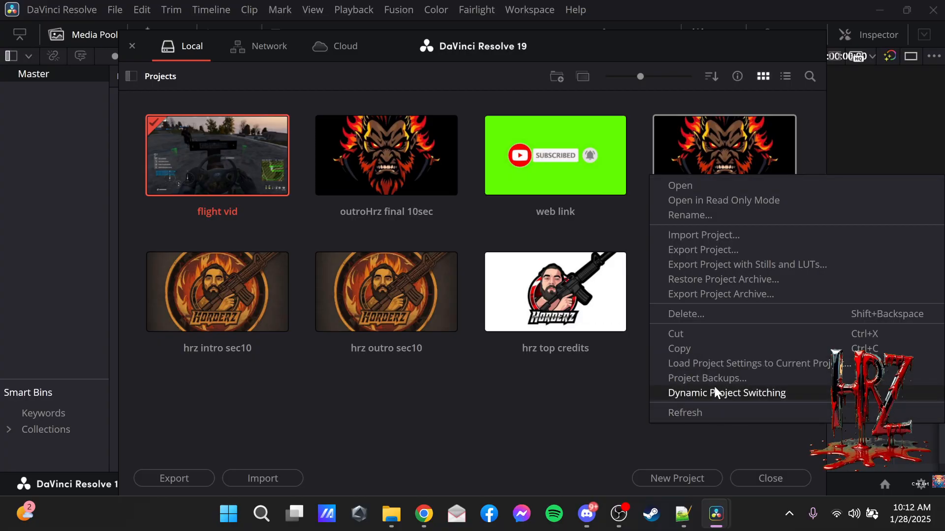
pyautogui.click(728, 396)
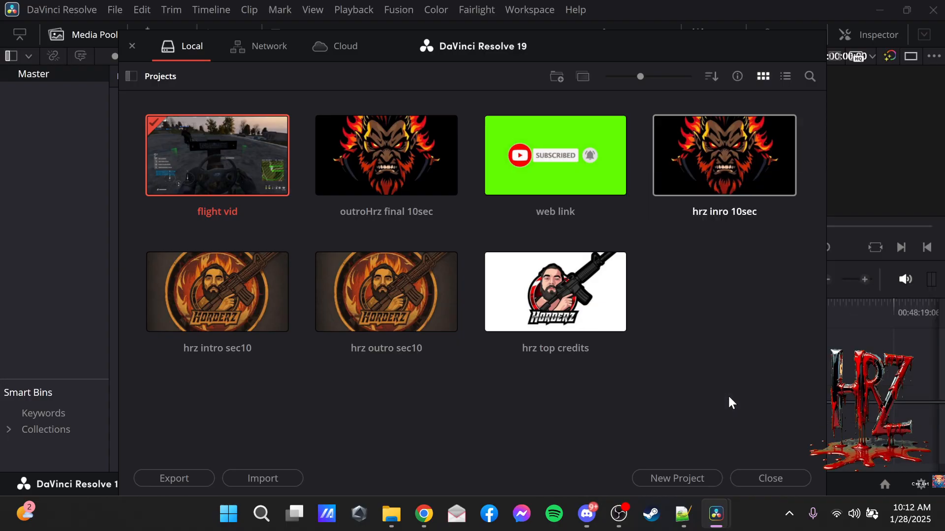
pyautogui.rightClick(731, 150)
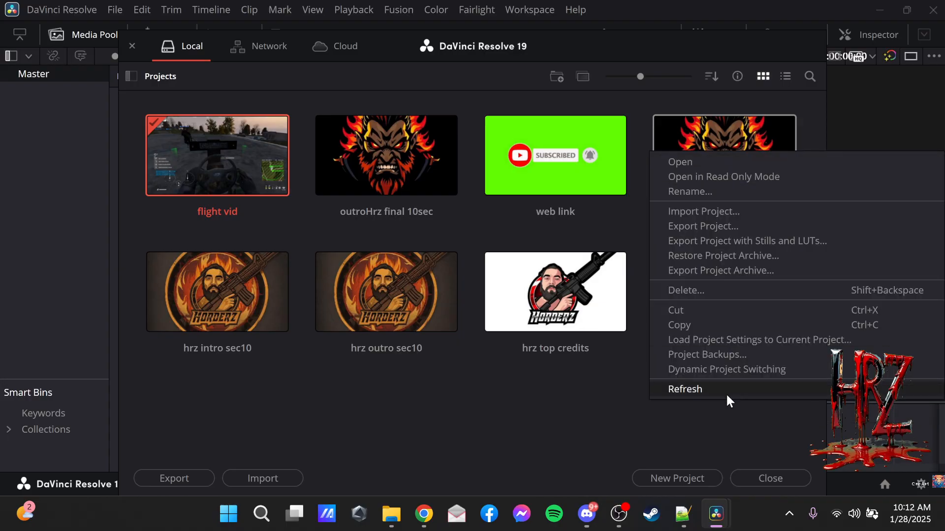
pyautogui.click(727, 365)
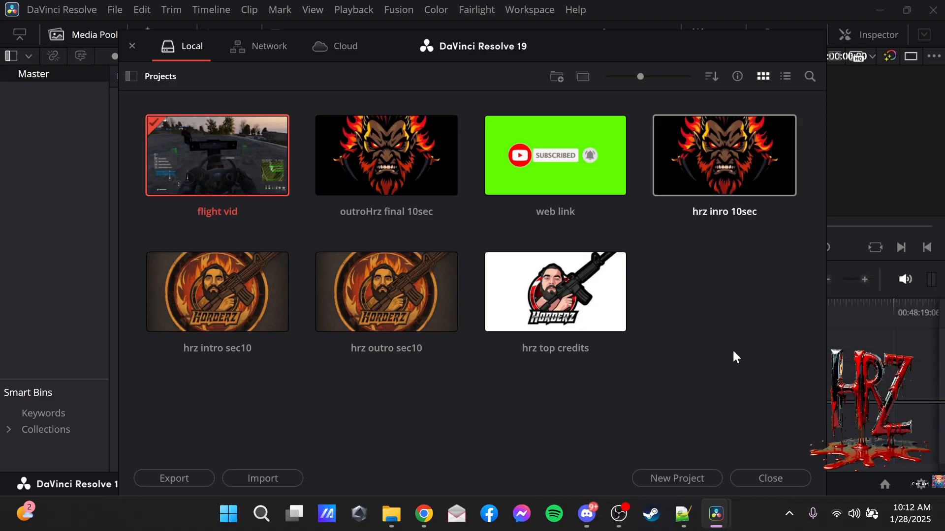
pyautogui.rightClick(738, 135)
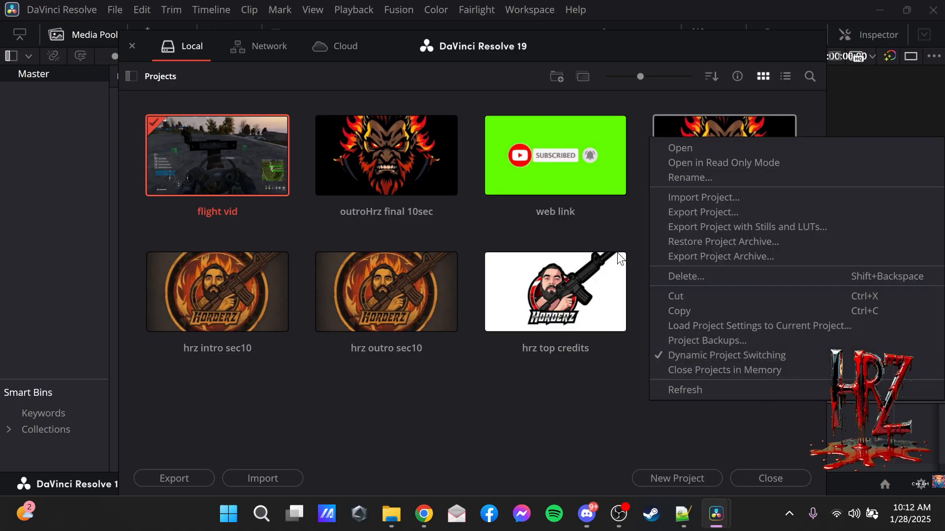
pyautogui.rightClick(403, 153)
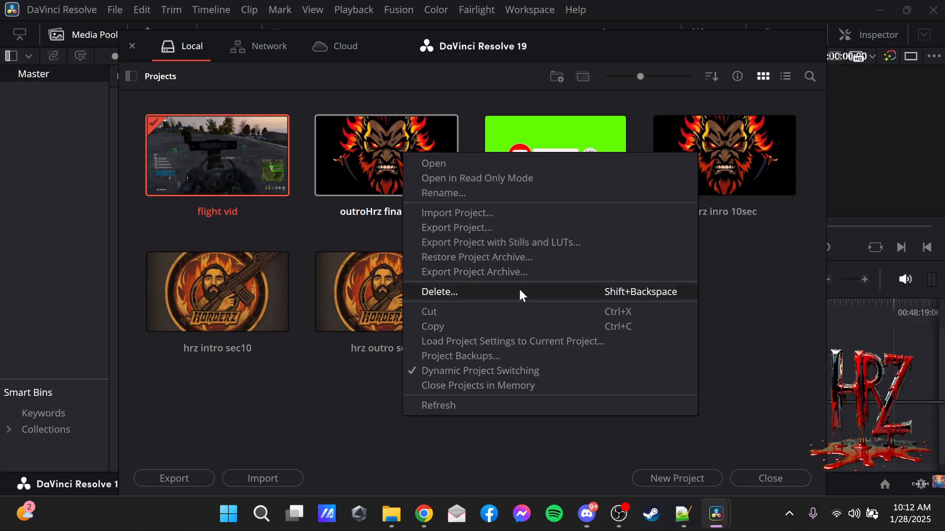
pyautogui.click(757, 351)
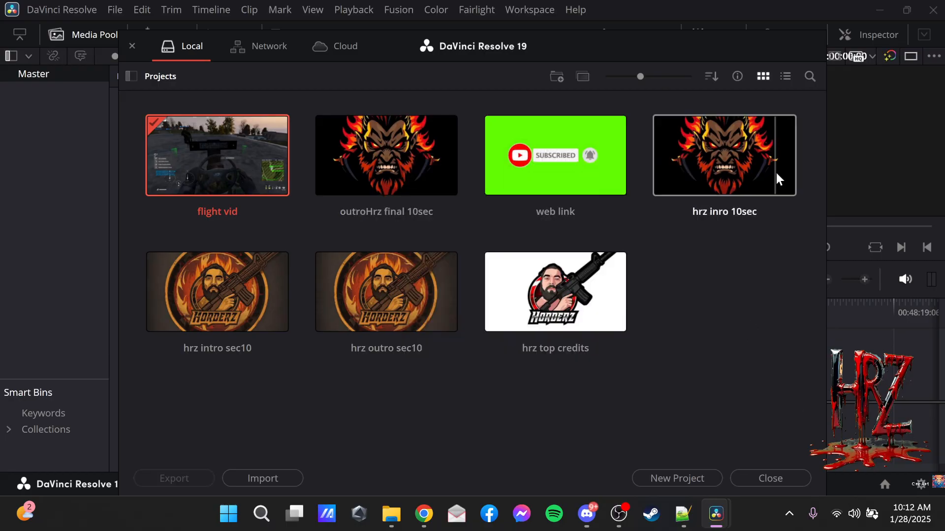
pyautogui.rightClick(730, 175)
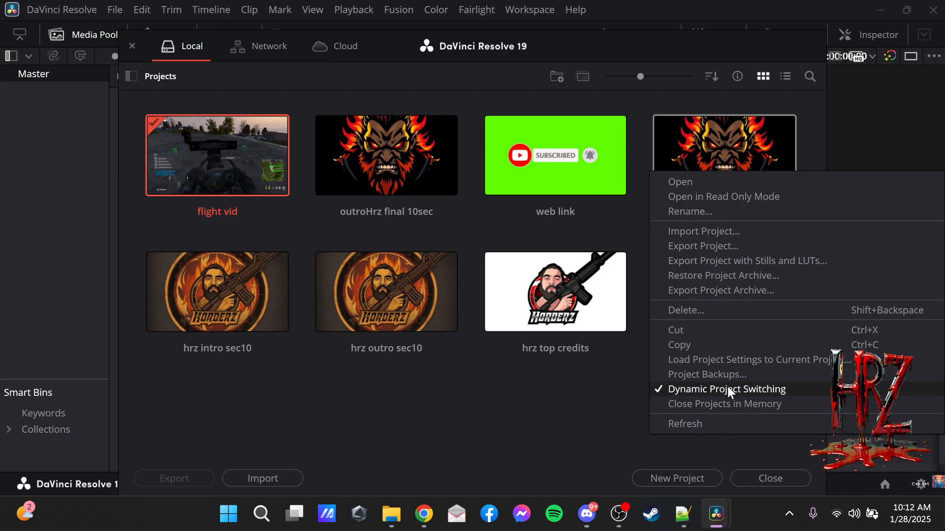
pyautogui.click(750, 143)
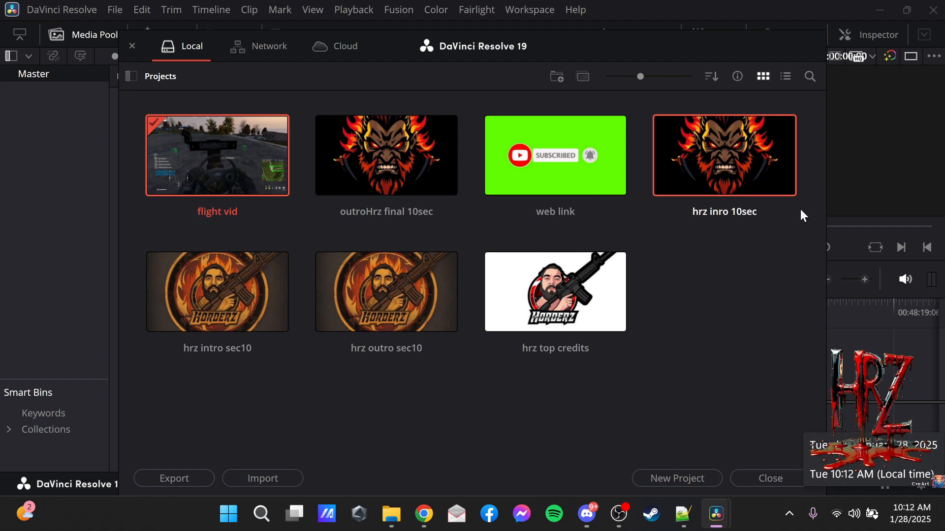
# Open the hrz inro 10sec project and copy both the Circus title and the logo image clip from its timeline.
pyautogui.doubleClick(731, 176)
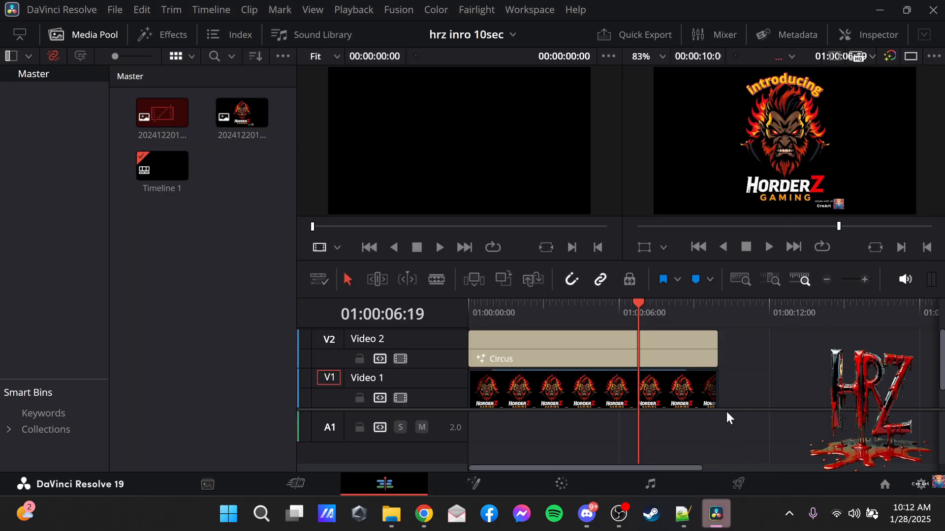
pyautogui.moveTo(730, 403); pyautogui.dragTo(478, 330)
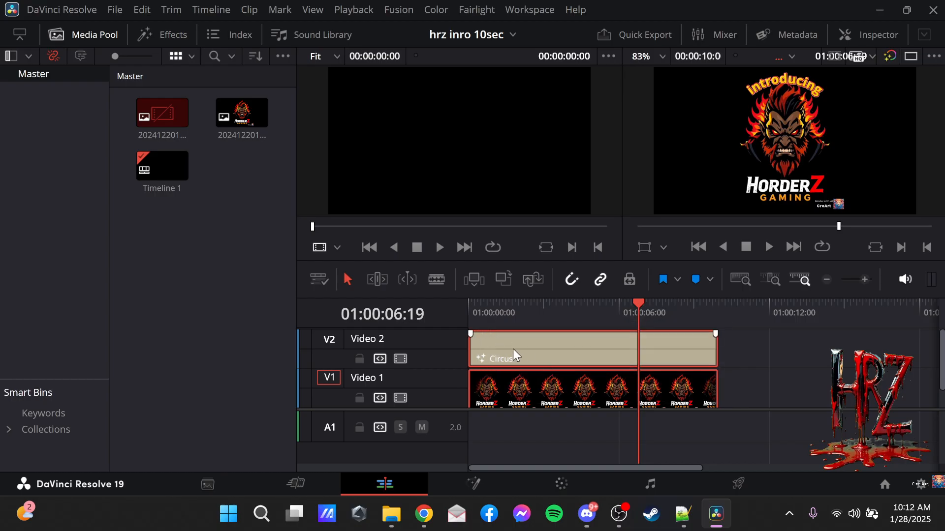
pyautogui.rightClick(513, 348)
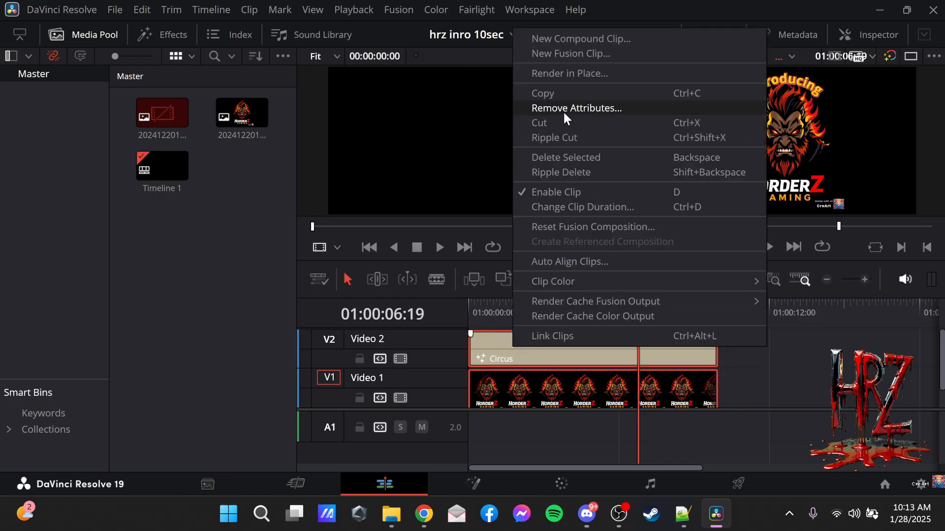
pyautogui.click(560, 96)
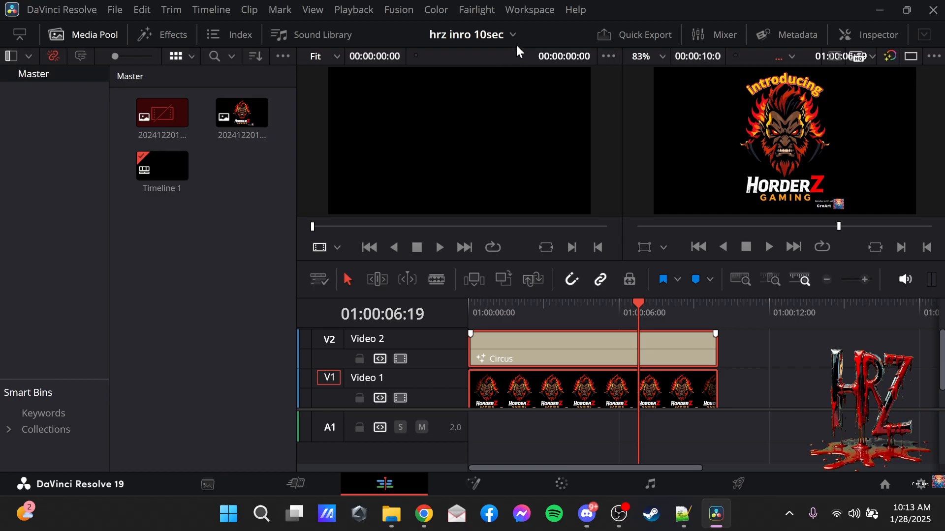
# Switch back to the flight vid project and place obs hrz.mkv on a new timeline.
pyautogui.click(493, 37)
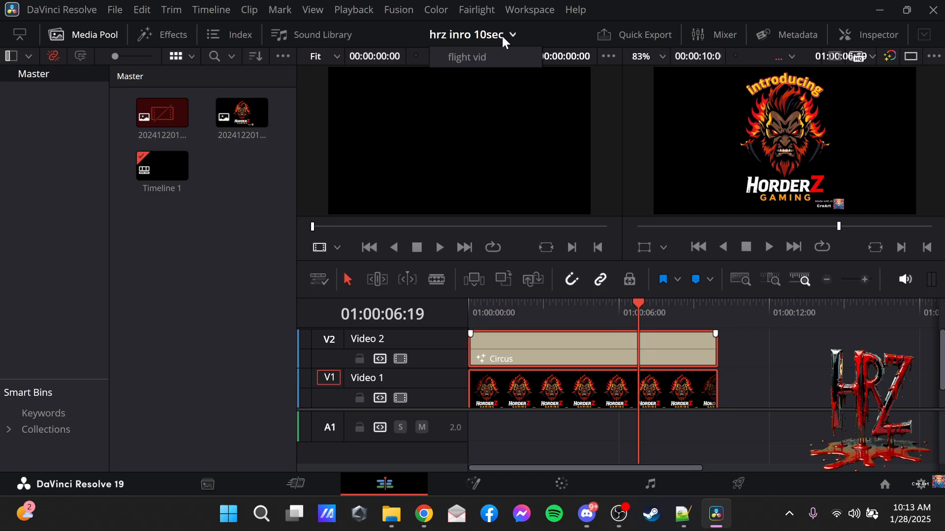
pyautogui.click(469, 57)
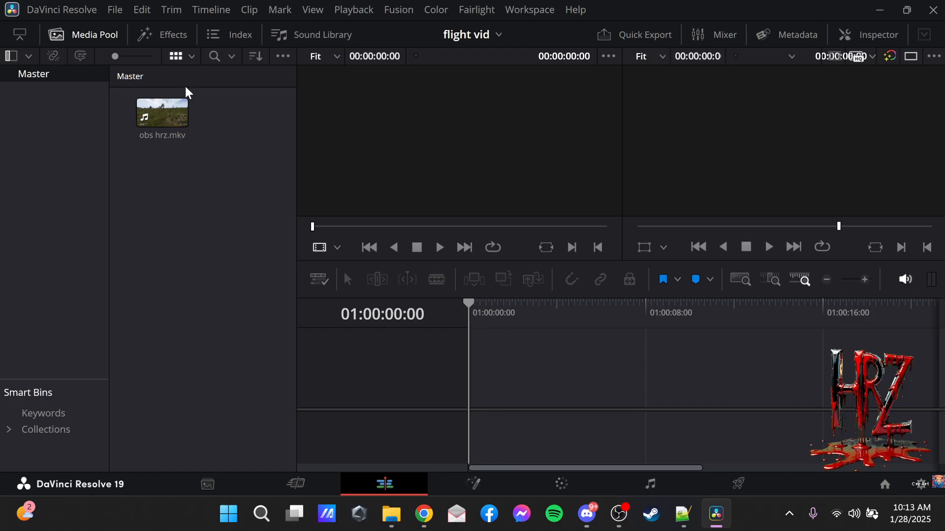
pyautogui.moveTo(150, 111); pyautogui.dragTo(694, 393)
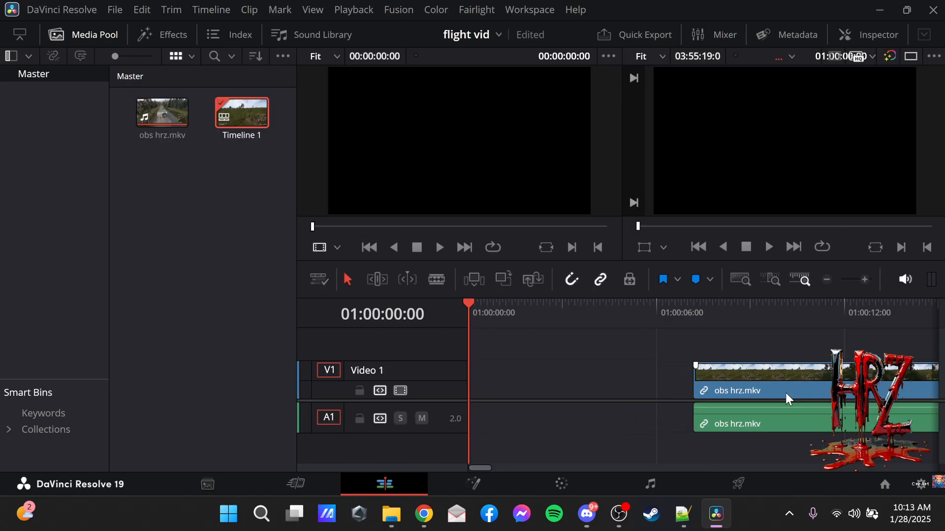
# Move the obs hrz.mkv clip to start about 24 seconds in and paste the copied intro clips at the timeline's start.
pyautogui.click(726, 374)
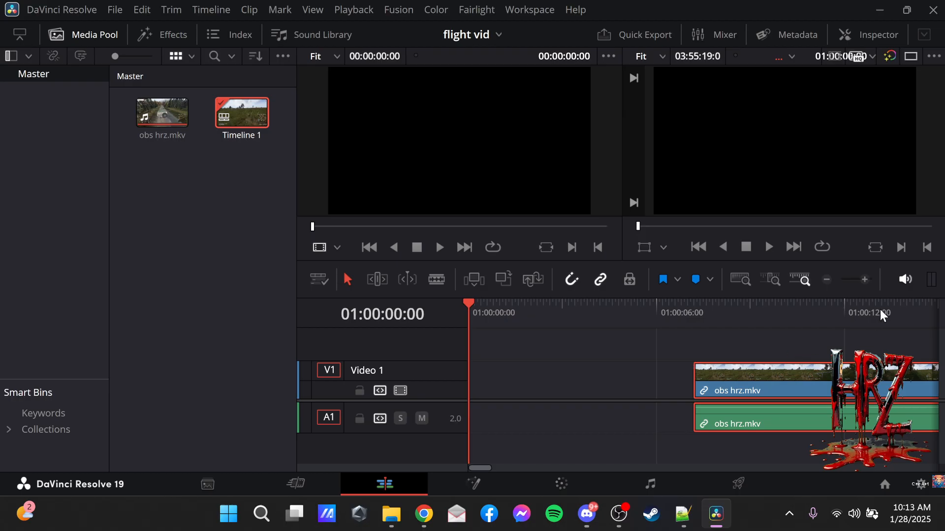
pyautogui.click(826, 279)
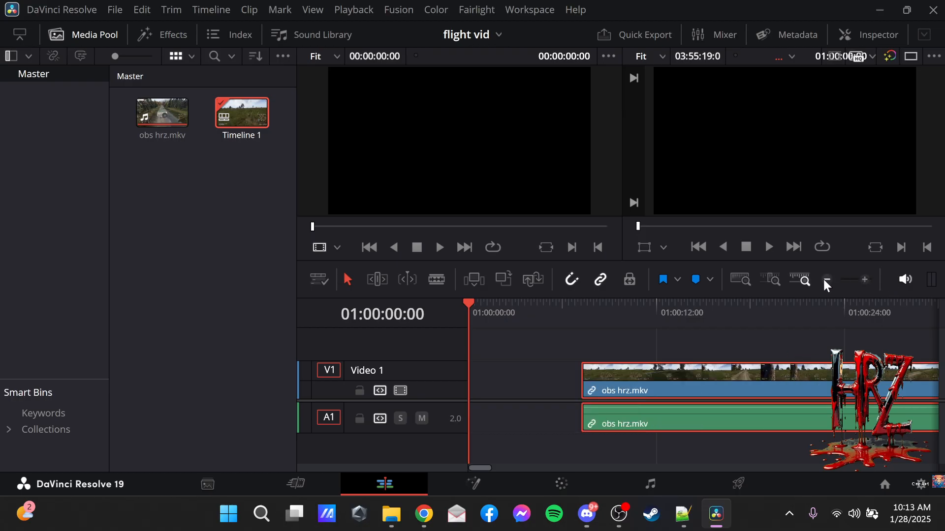
pyautogui.moveTo(609, 391); pyautogui.dragTo(884, 391)
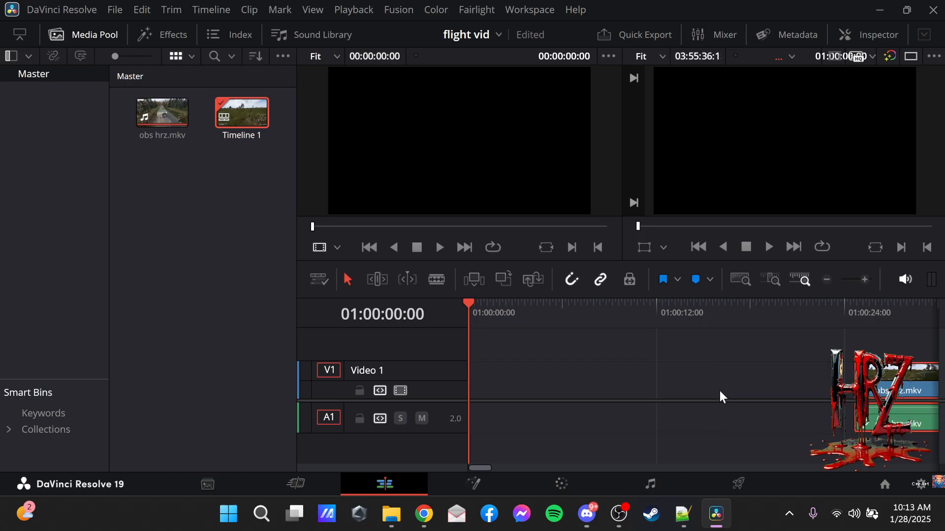
pyautogui.rightClick(488, 391)
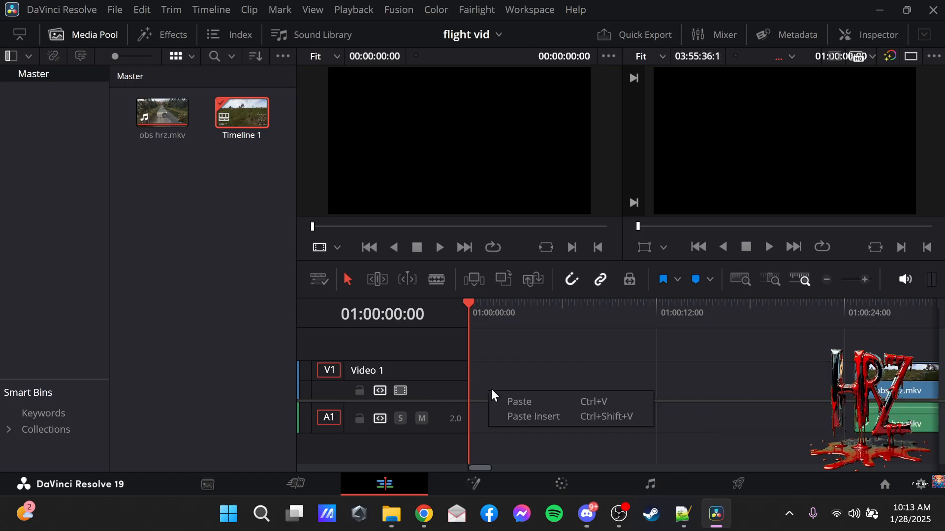
pyautogui.click(520, 402)
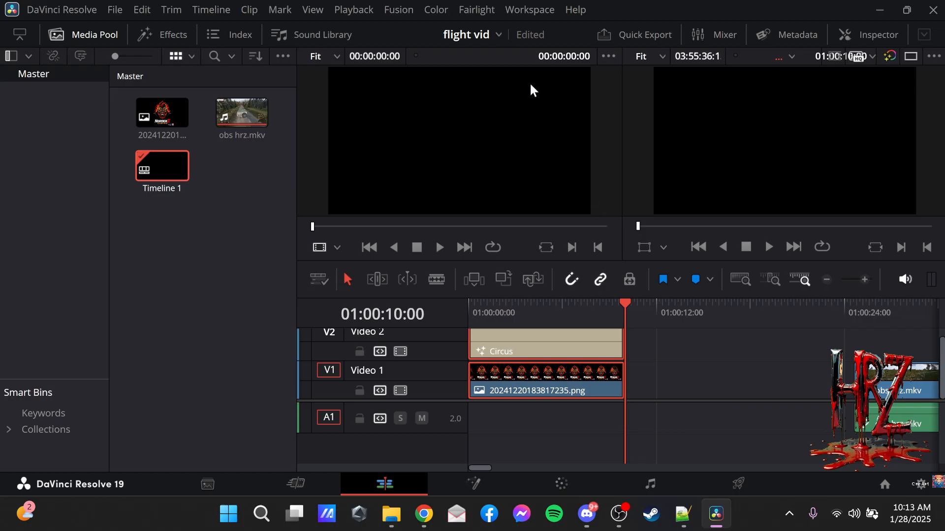
# Open the web link project from the Project Manager and copy all of its timeline clips.
pyautogui.click(885, 486)
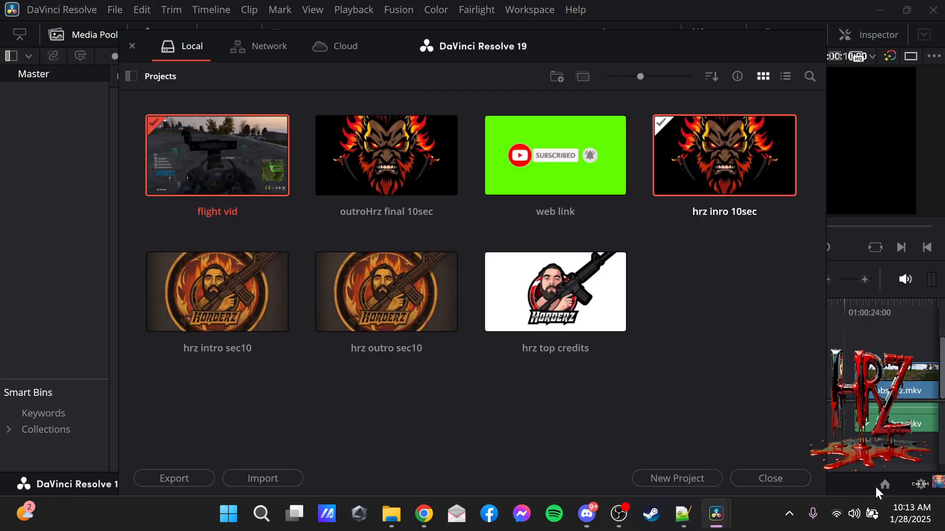
pyautogui.doubleClick(553, 176)
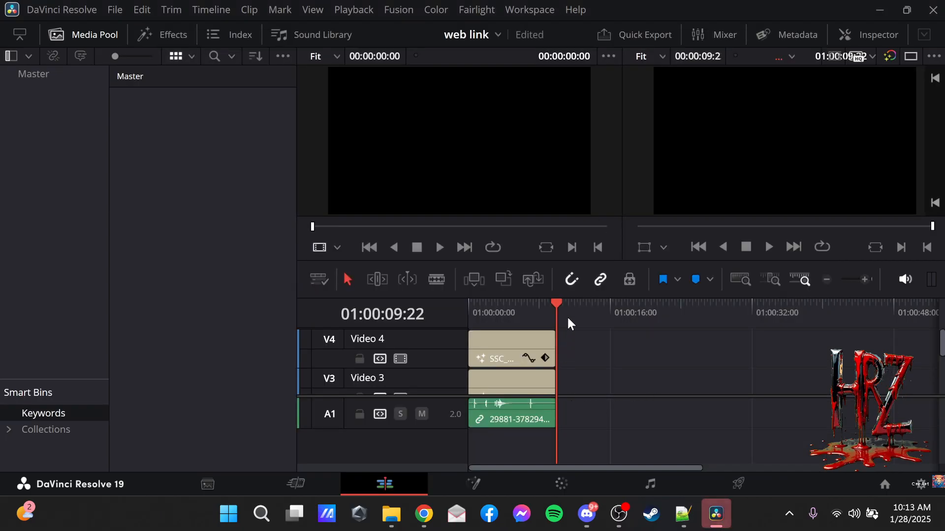
pyautogui.click(509, 301)
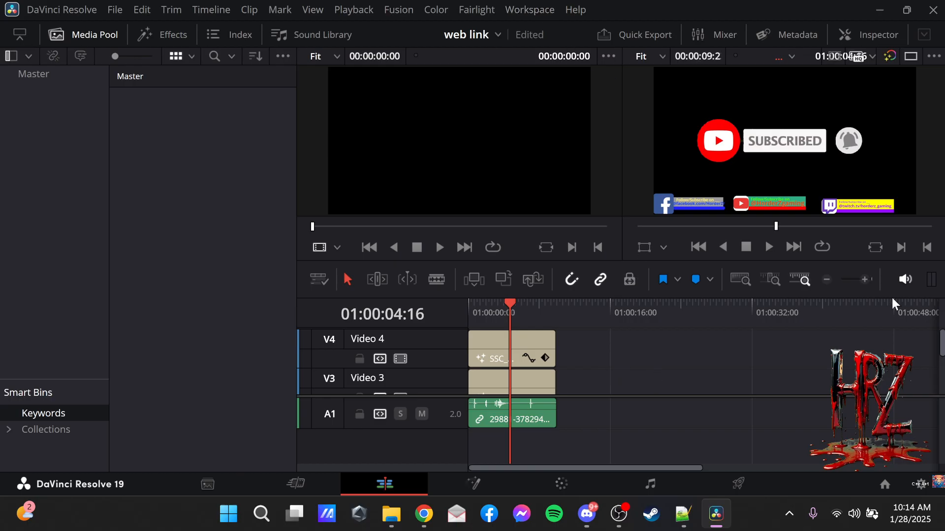
pyautogui.moveTo(565, 436); pyautogui.dragTo(477, 332)
pyautogui.rightClick(497, 344)
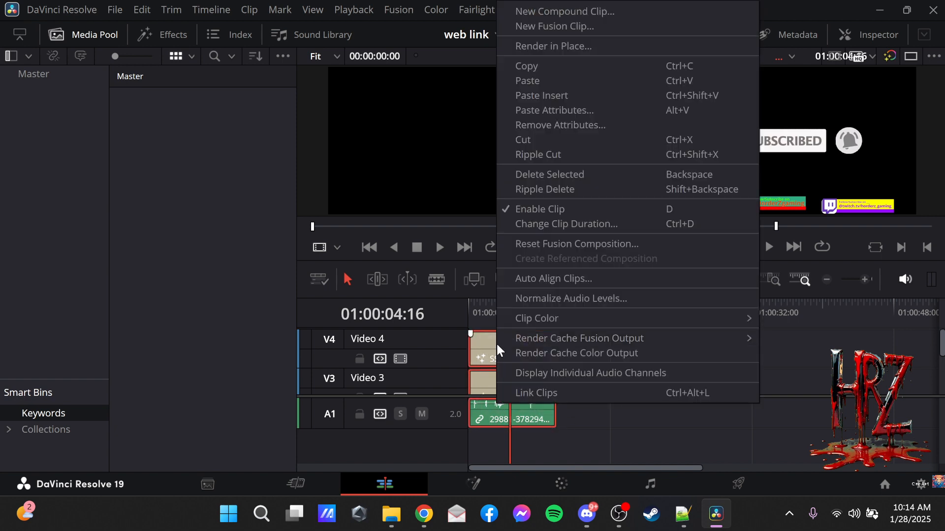
pyautogui.click(533, 64)
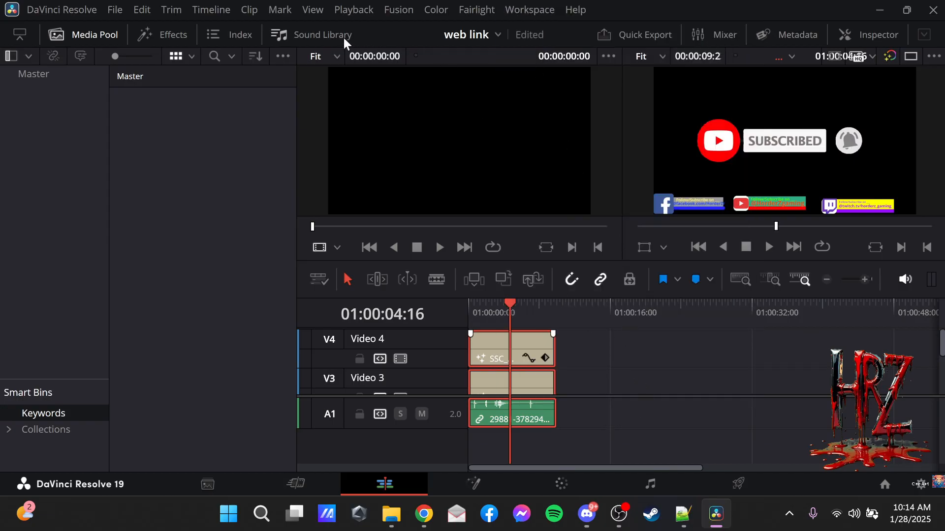
# Switch back to the flight vid project and move the playhead to 01:00:17:07, between the intro and the footage.
pyautogui.click(496, 36)
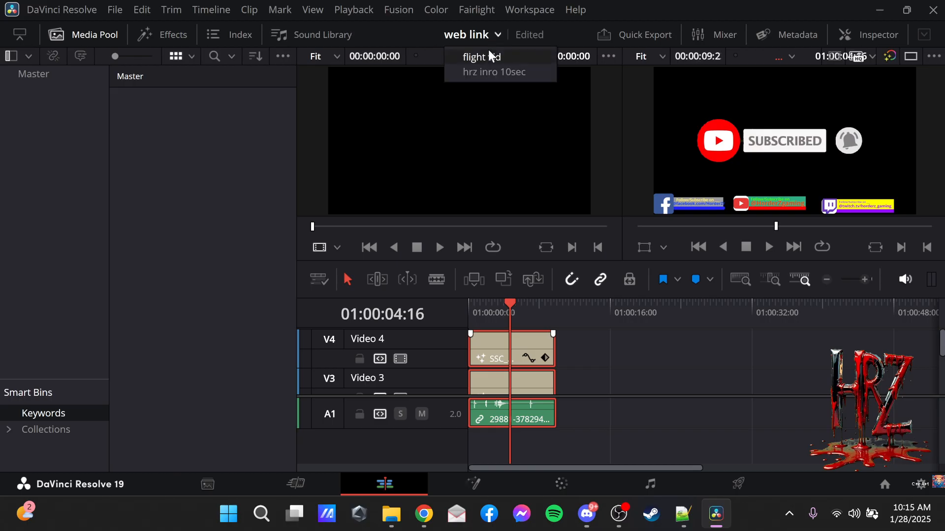
pyautogui.click(505, 57)
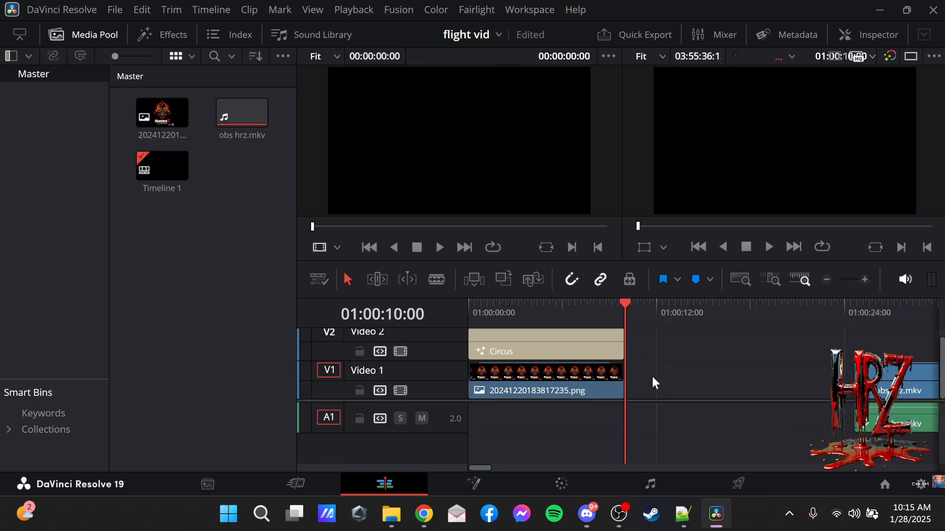
pyautogui.moveTo(624, 300); pyautogui.dragTo(741, 319)
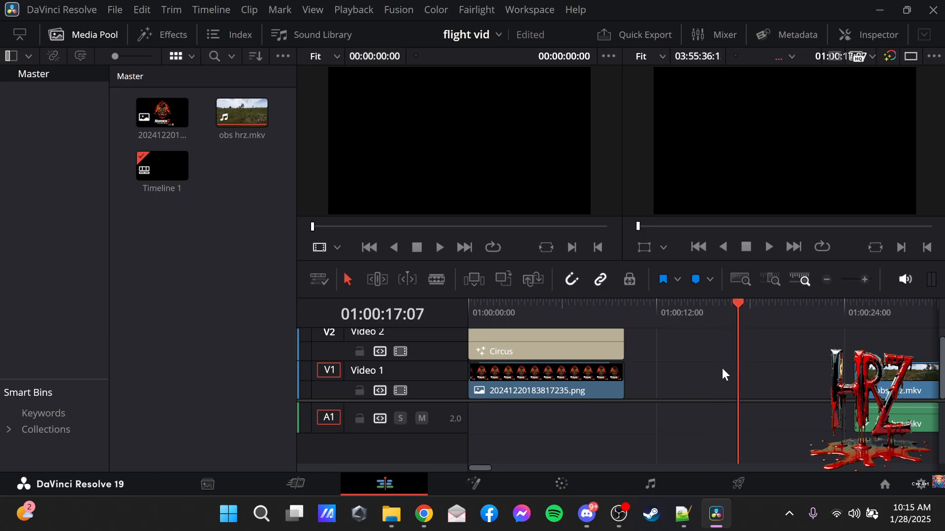
# Try pasting the copied web link clips at the playhead, and undo the paste.
pyautogui.rightClick(763, 374)
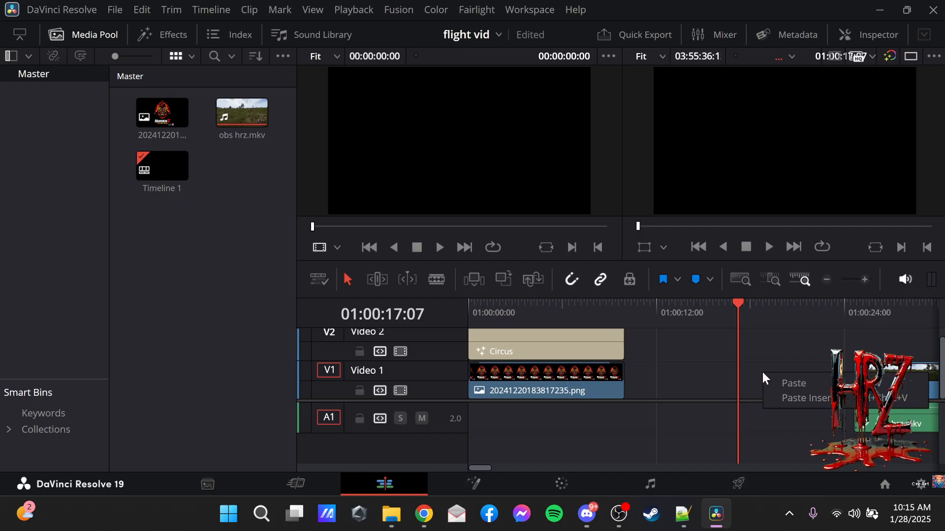
pyautogui.click(801, 384)
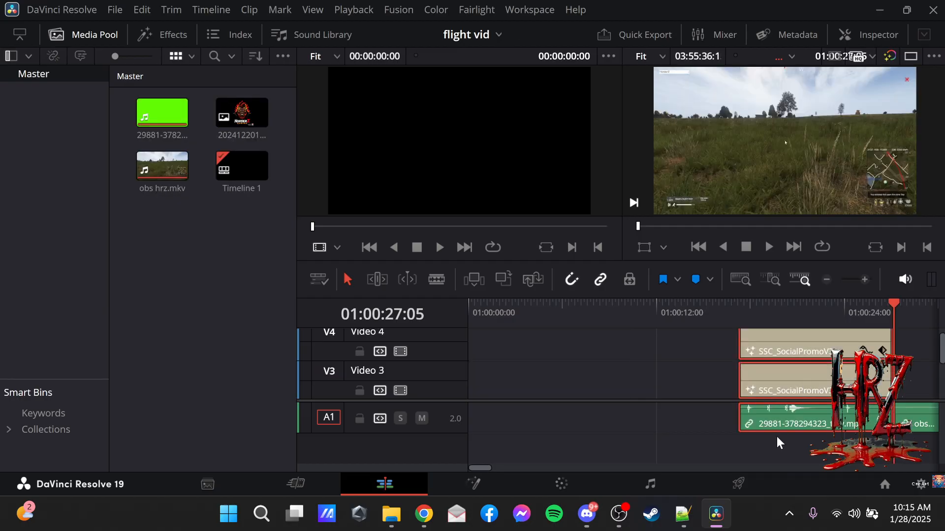
pyautogui.click(828, 279)
pyautogui.click(829, 280)
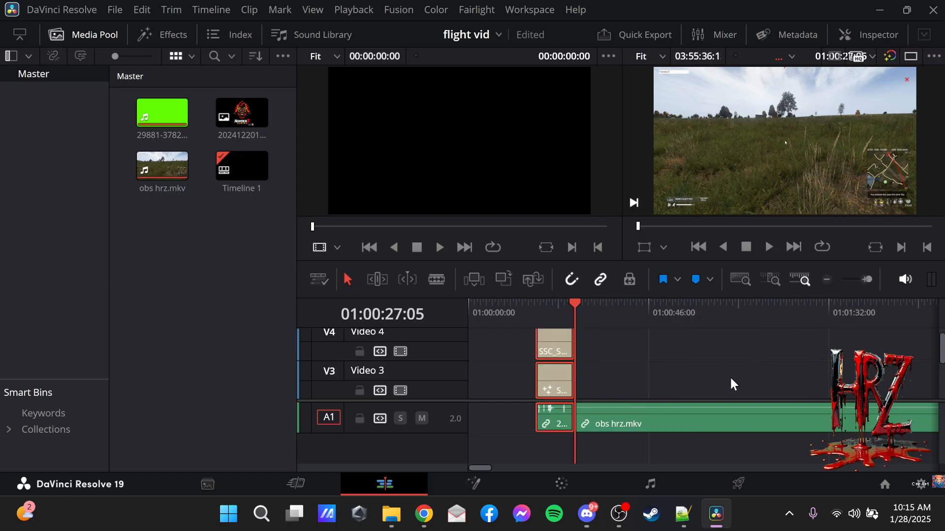
pyautogui.click(153, 8)
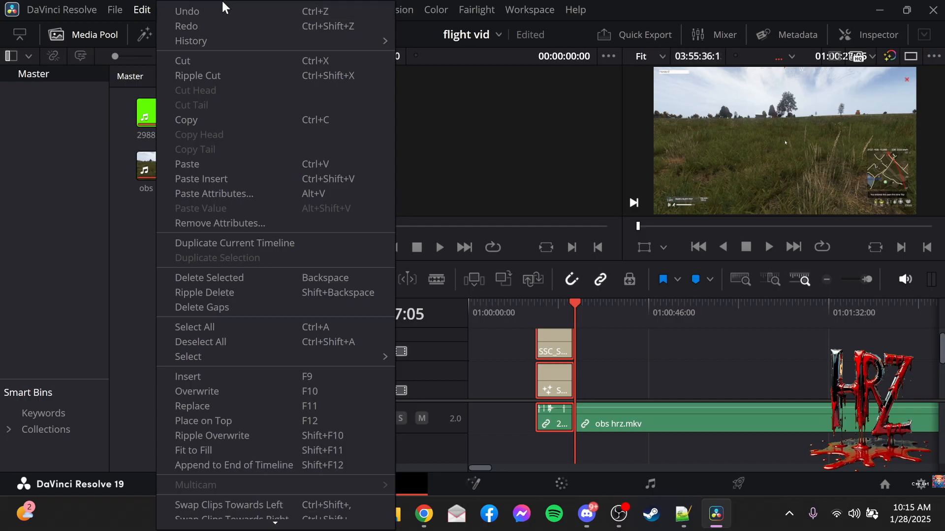
pyautogui.click(197, 10)
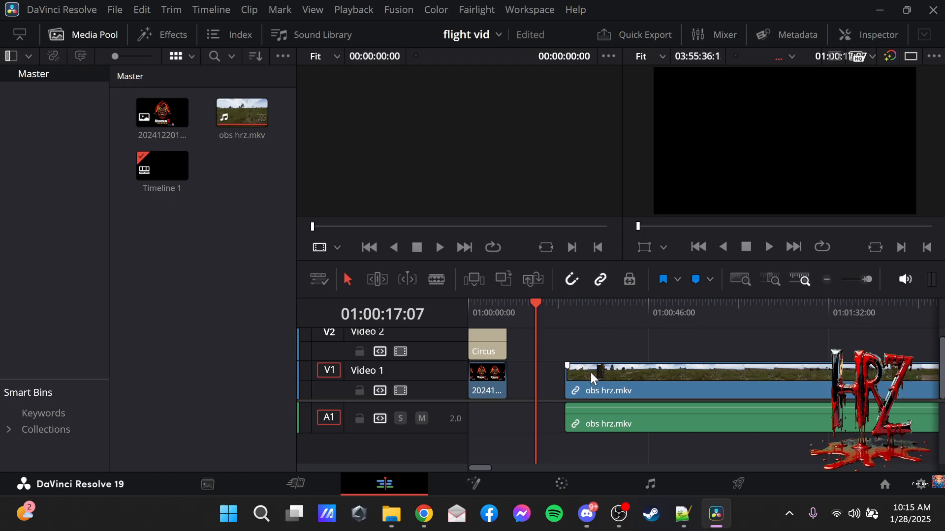
# Move the obs hrz.mkv clip further along to about 01:01:03 and paste the copied web link clips at the playhead, 01:00:17:07.
pyautogui.moveTo(592, 379); pyautogui.dragTo(741, 384)
pyautogui.rightClick(577, 381)
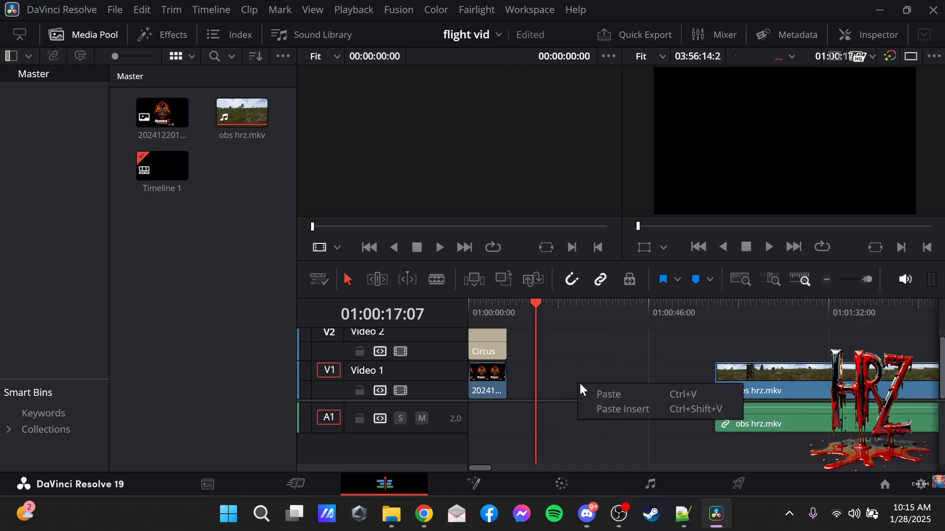
pyautogui.click(614, 395)
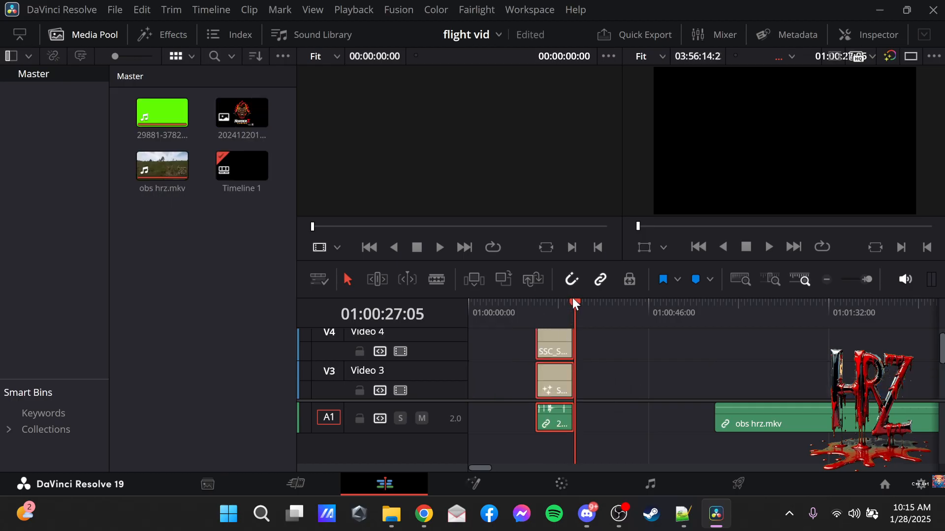
# Enlarge the video track area and move the pasted web link clips to start at 01:00:10:00, directly after the intro.
pyautogui.moveTo(576, 302); pyautogui.dragTo(467, 305)
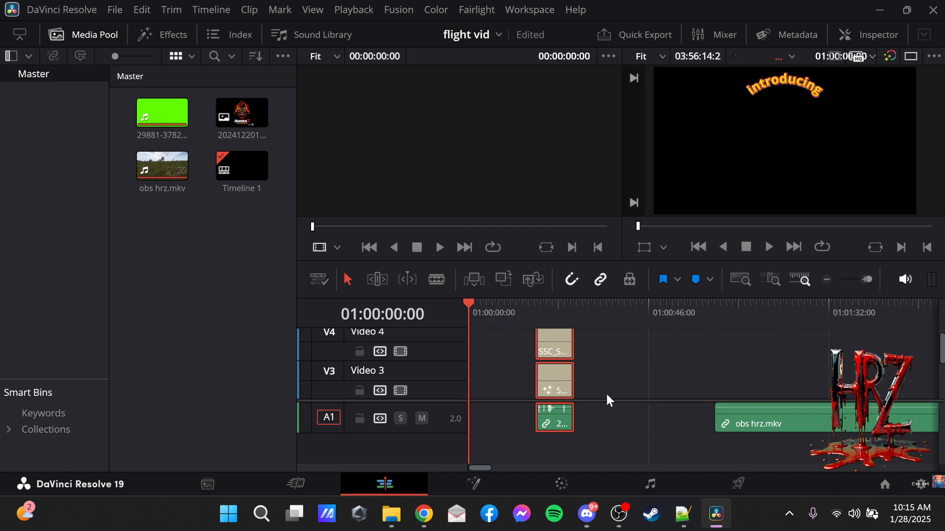
pyautogui.scroll(1, 735, 393)
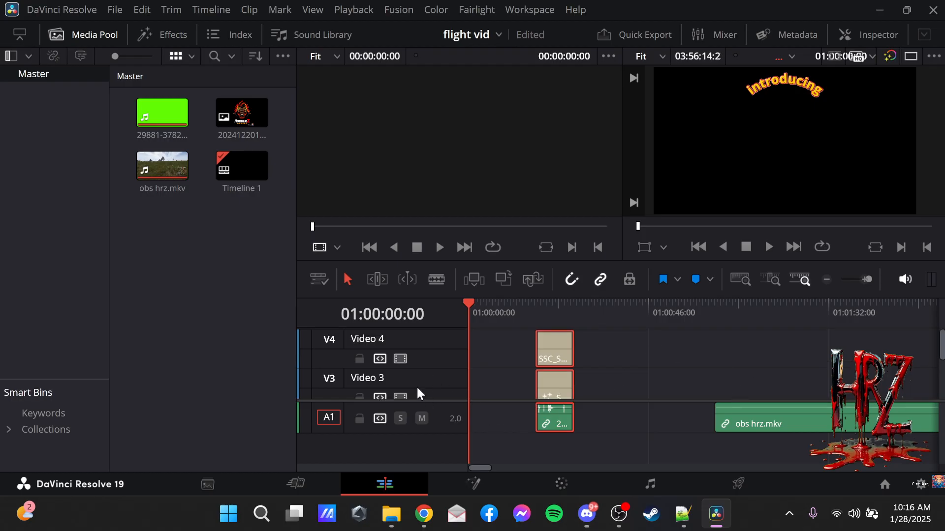
pyautogui.moveTo(433, 401); pyautogui.dragTo(432, 440)
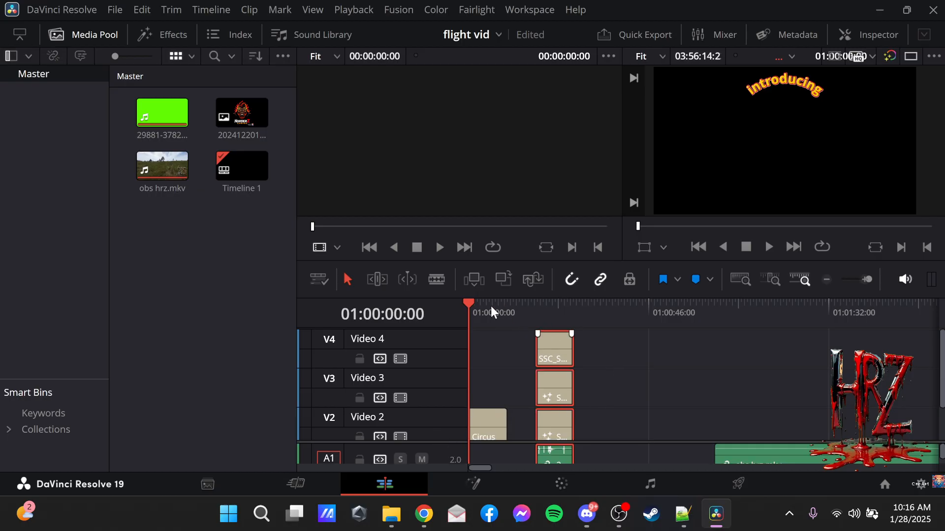
pyautogui.moveTo(470, 304); pyautogui.dragTo(509, 306)
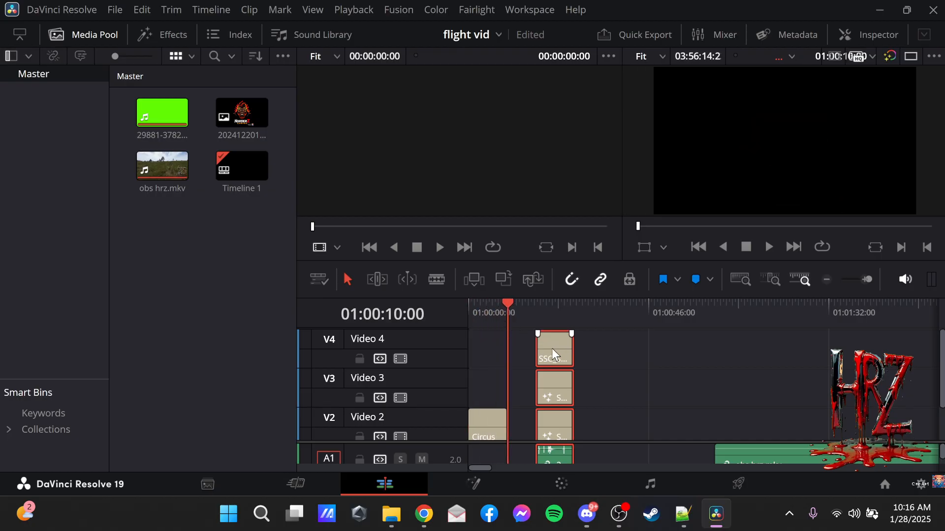
pyautogui.moveTo(553, 351); pyautogui.dragTo(527, 347)
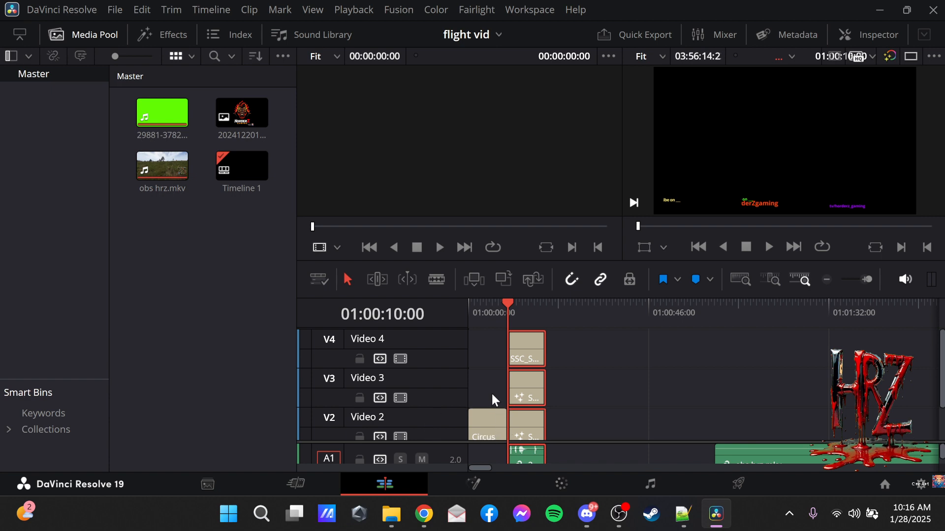
# Preview the web link clips at 01:00:16:00 and move the obs hrz.mkv clip directly behind them.
pyautogui.click(531, 308)
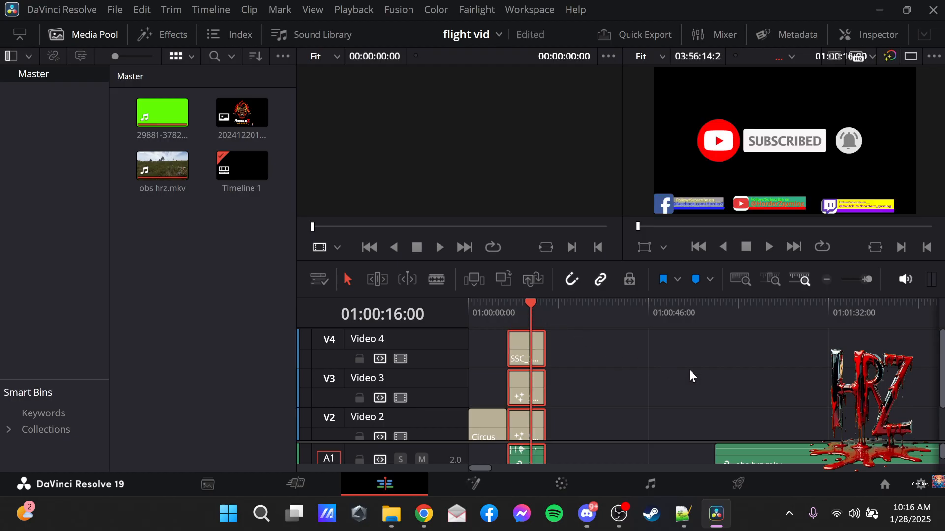
pyautogui.scroll(-1, 787, 384)
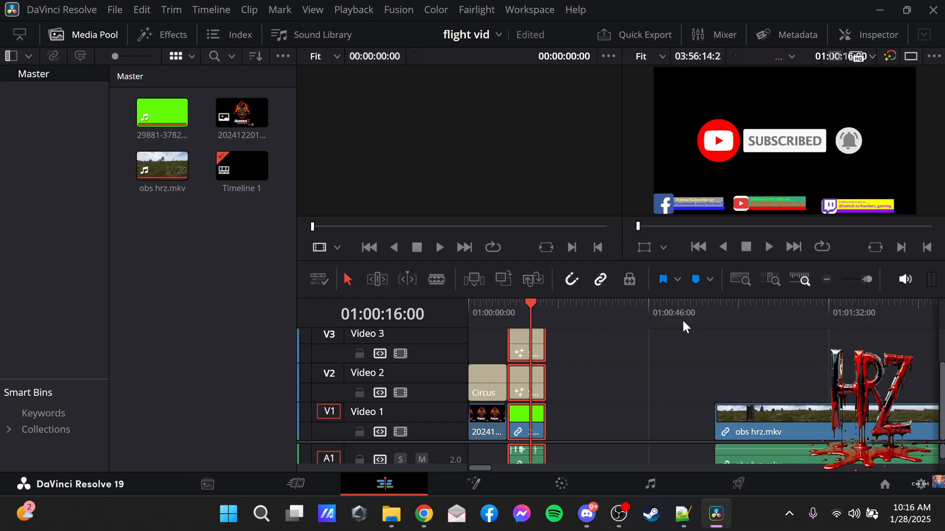
pyautogui.moveTo(778, 414); pyautogui.dragTo(614, 424)
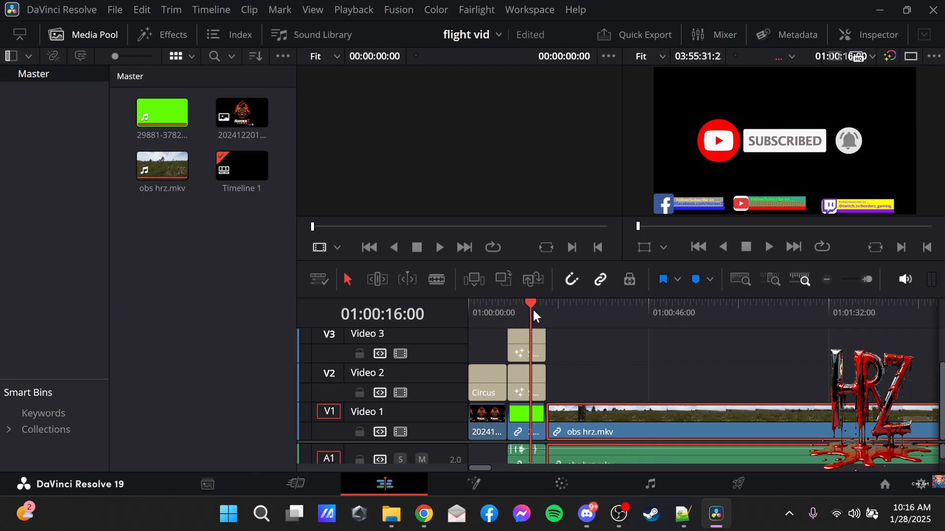
# Mute the timeline playback and split the obs hrz.mkv clip at 03:12:07:04.
pyautogui.moveTo(534, 302); pyautogui.dragTo(688, 316)
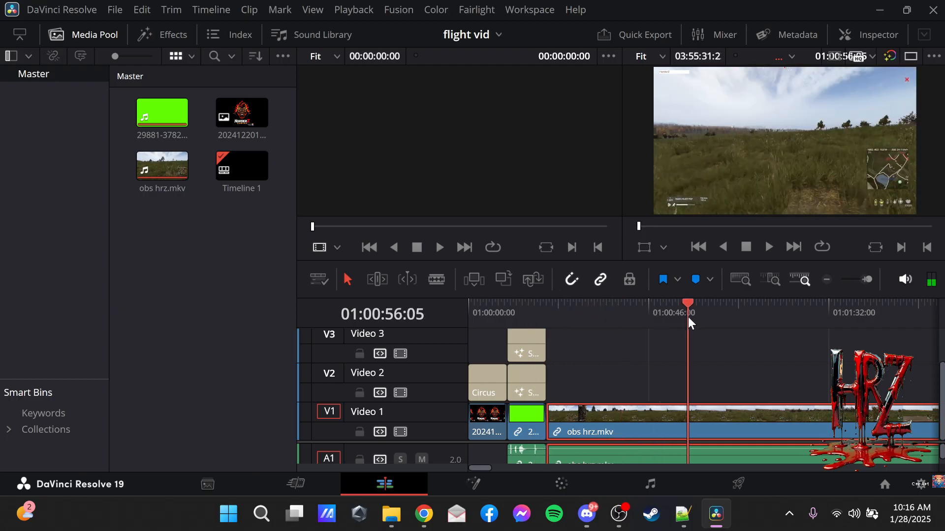
pyautogui.click(907, 275)
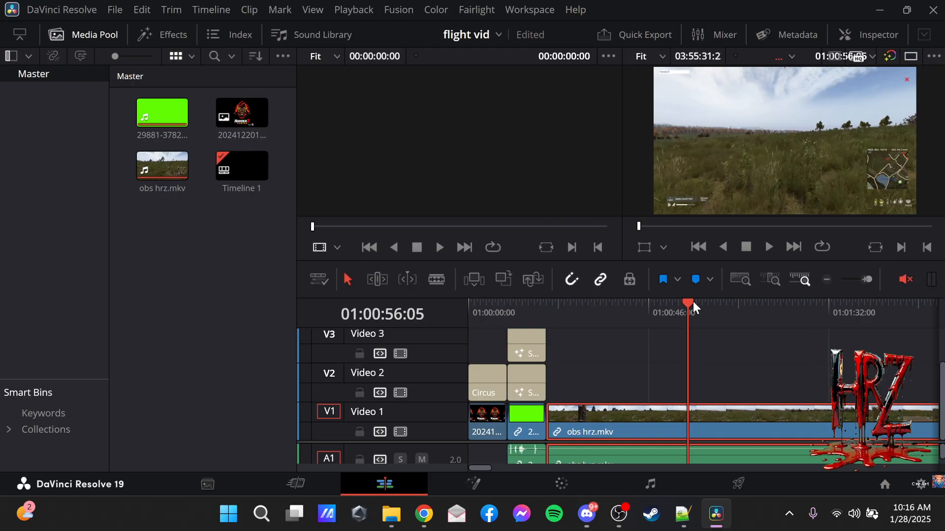
pyautogui.moveTo(689, 302); pyautogui.dragTo(836, 302)
pyautogui.moveTo(859, 306)
pyautogui.mouseDown()
pyautogui.moveTo(915, 305)
pyautogui.moveTo(849, 311)
pyautogui.mouseUp()
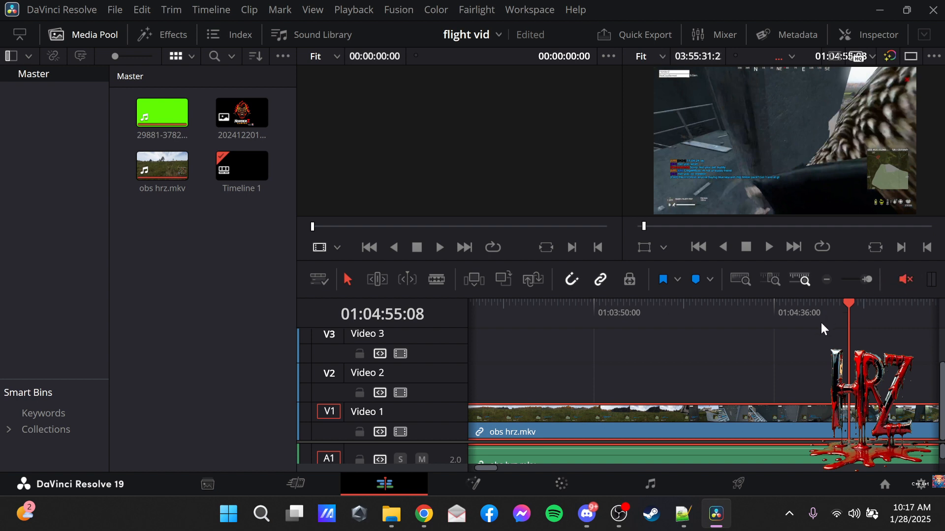
pyautogui.moveTo(851, 303); pyautogui.dragTo(609, 336)
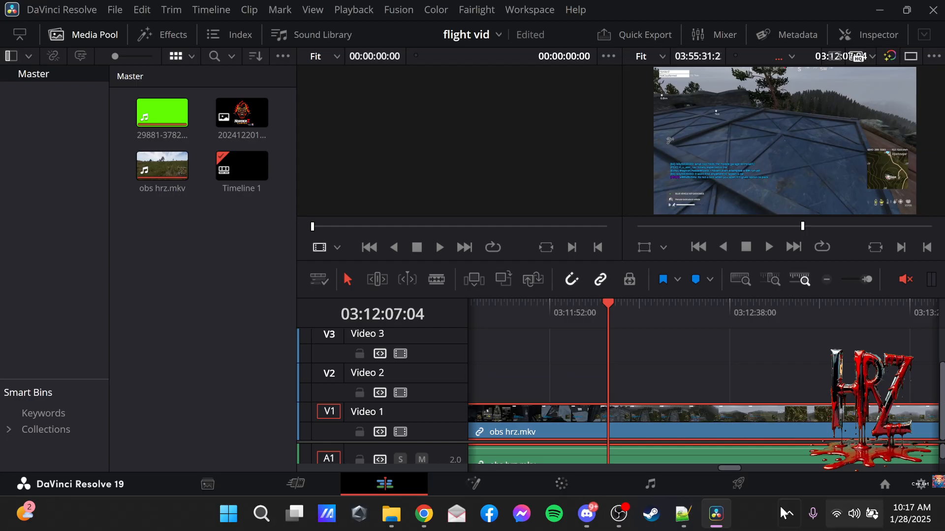
pyautogui.click(429, 281)
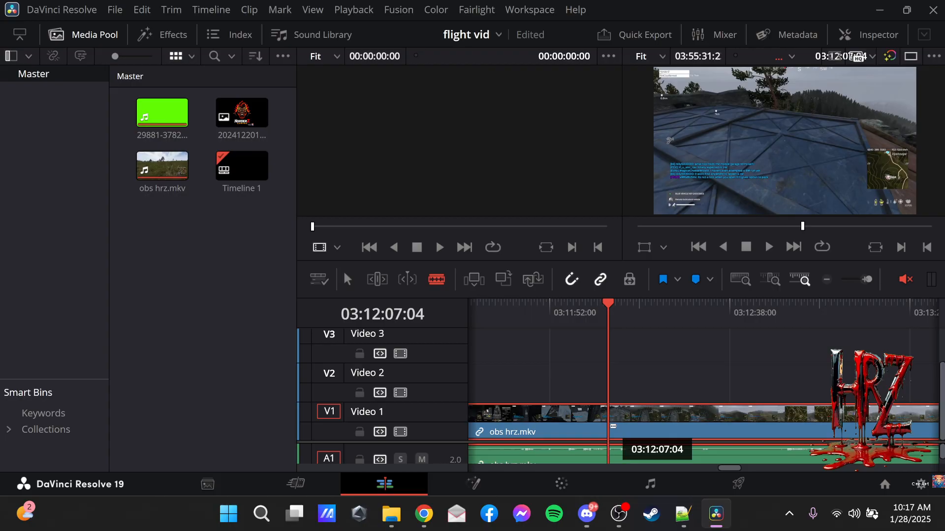
pyautogui.click(610, 426)
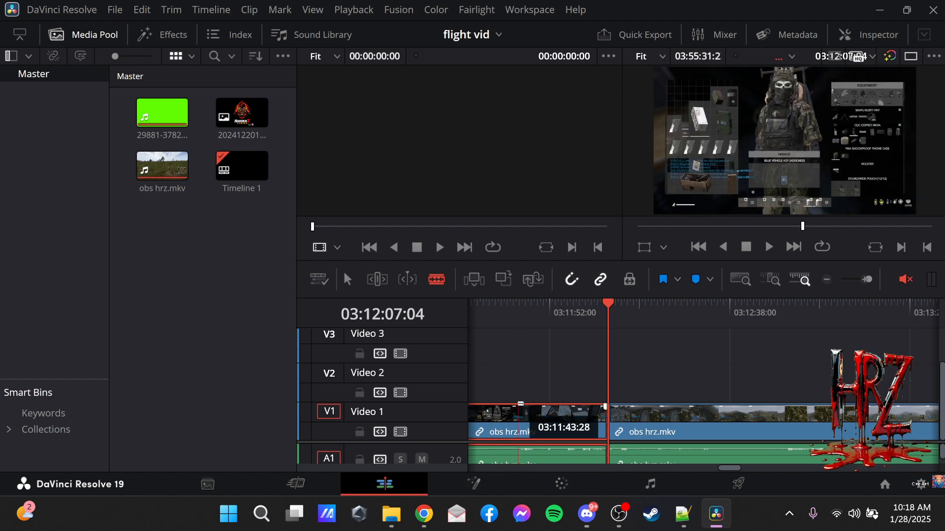
# Delete the obs hrz.mkv section before the cut without closing the gap, and return to the selection tool.
pyautogui.rightClick(529, 425)
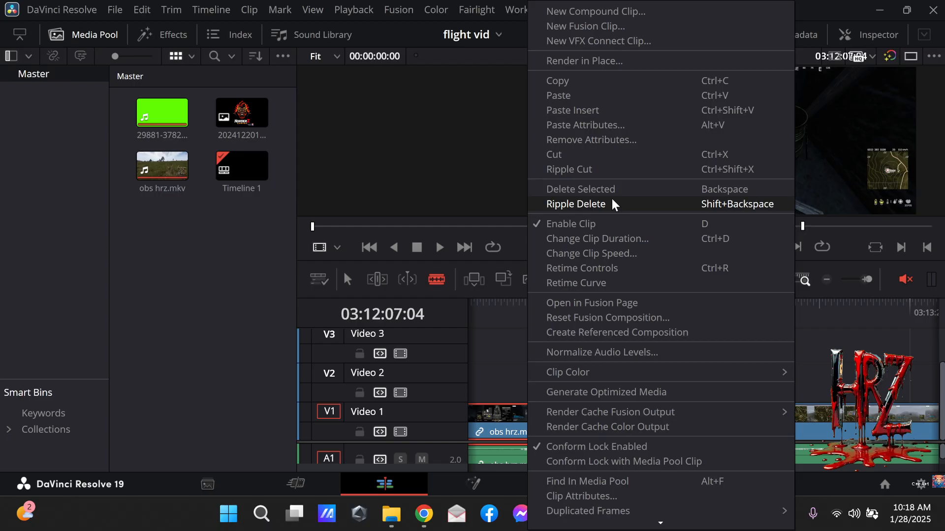
pyautogui.click(629, 195)
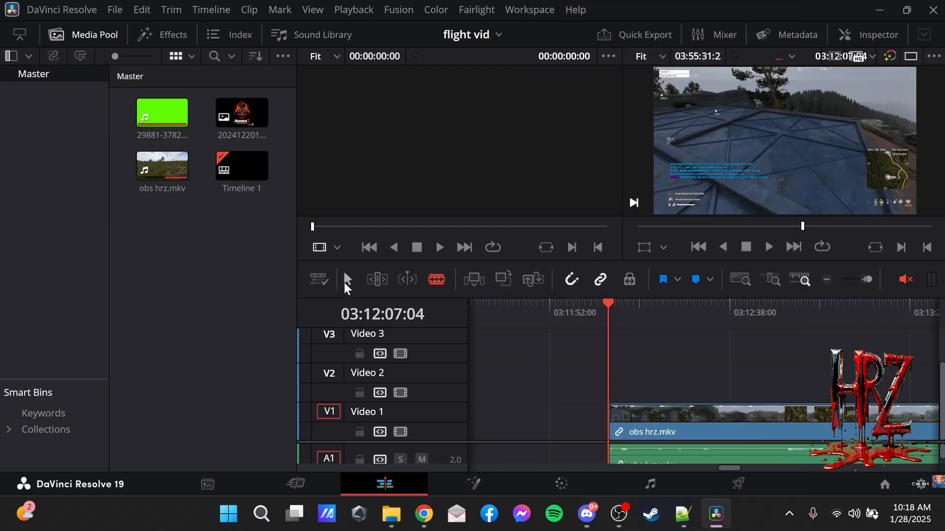
pyautogui.click(346, 281)
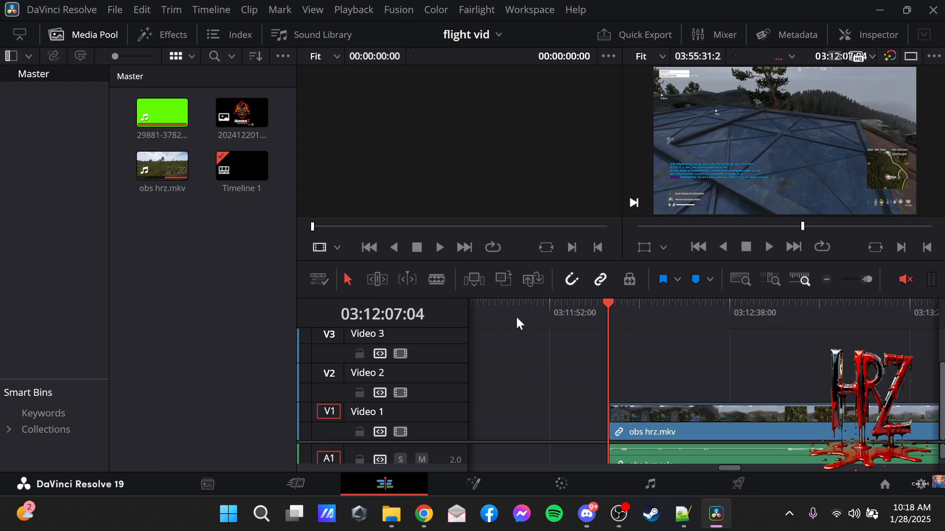
# Move the remaining obs hrz.mkv footage back close to the timeline's start and set the playhead to 01:00:00:00.
pyautogui.click(828, 279)
pyautogui.click(828, 279)
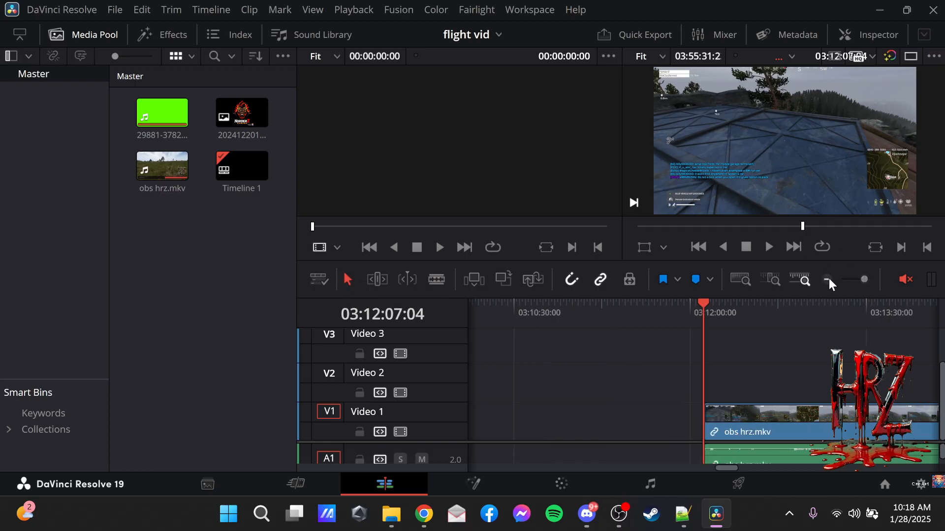
pyautogui.click(828, 279)
pyautogui.click(829, 279)
pyautogui.click(829, 279)
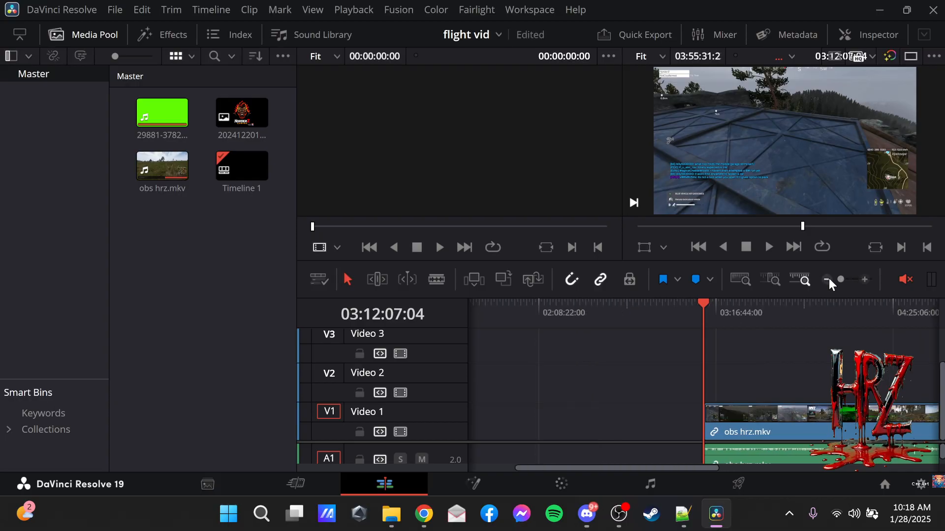
pyautogui.moveTo(779, 426); pyautogui.dragTo(573, 412)
pyautogui.moveTo(703, 305); pyautogui.dragTo(447, 345)
pyautogui.moveTo(620, 424); pyautogui.dragTo(499, 418)
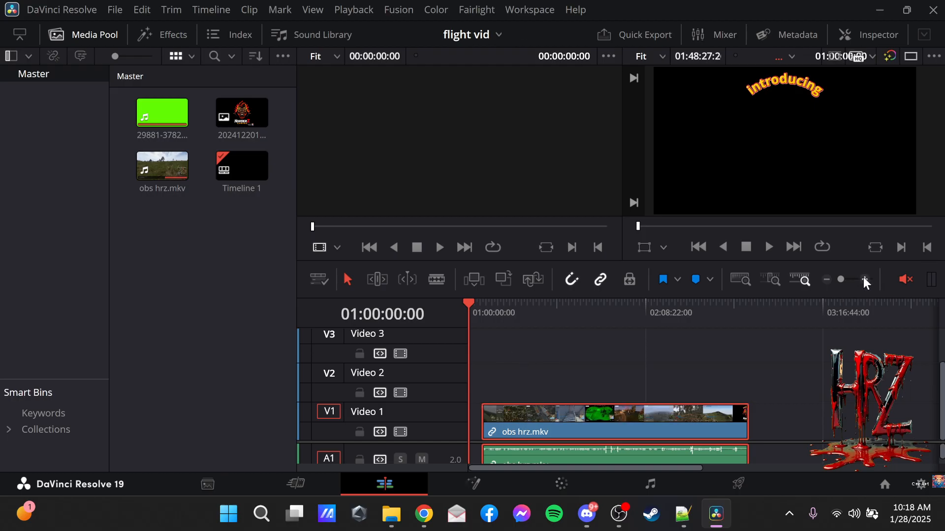
# Set the playhead to 01:00:19:28 and move the remaining obs hrz.mkv clip there, directly after the web link clips.
pyautogui.click(862, 278)
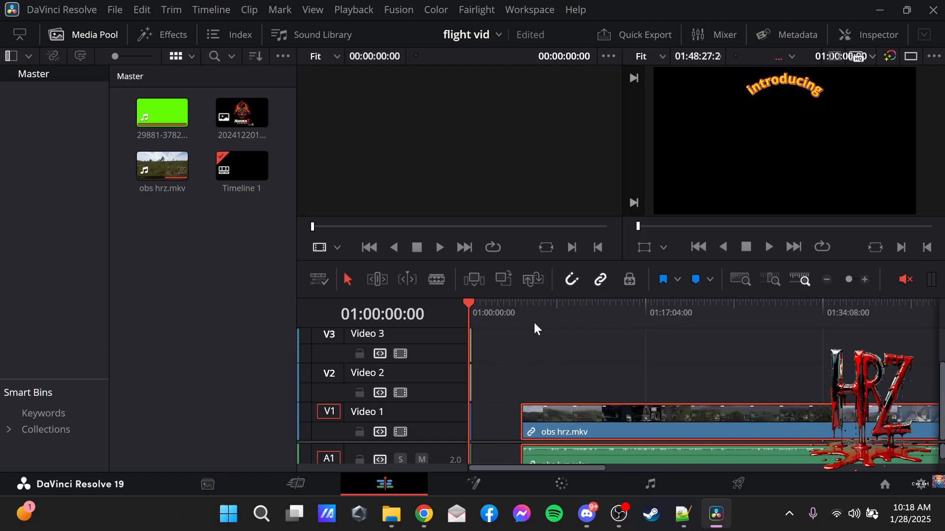
pyautogui.click(508, 306)
pyautogui.click(480, 304)
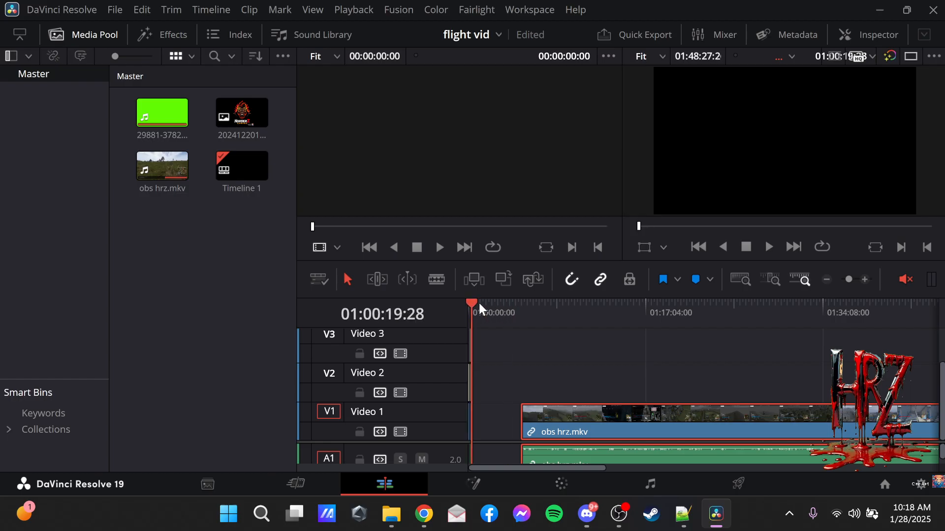
pyautogui.click(860, 279)
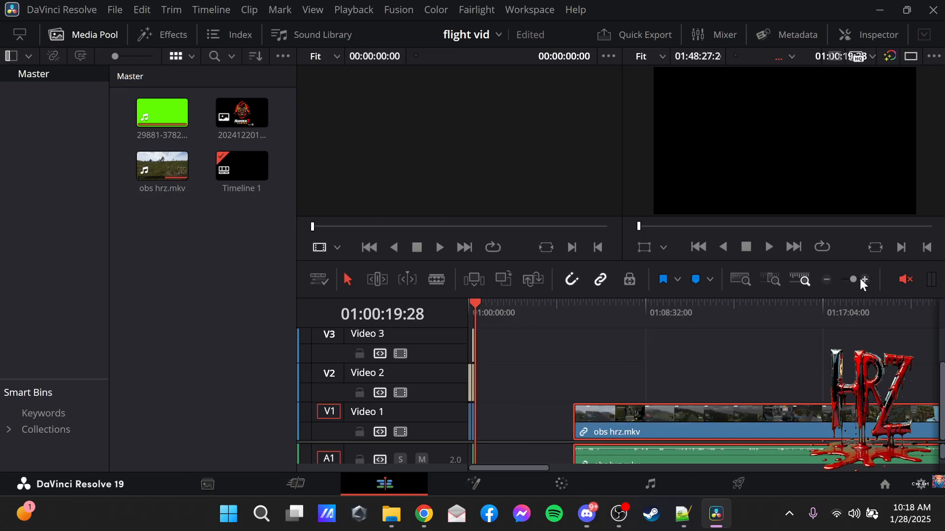
pyautogui.click(860, 279)
pyautogui.moveTo(917, 433); pyautogui.dragTo(562, 424)
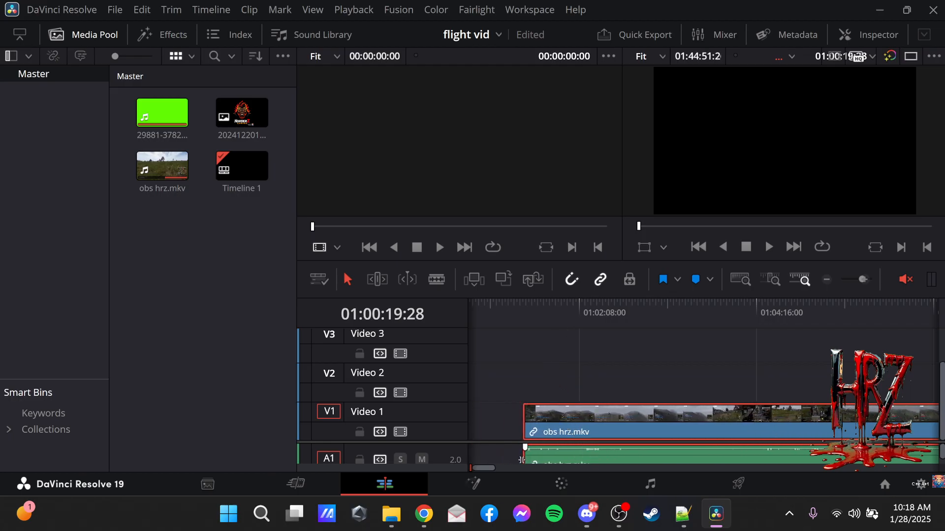
pyautogui.moveTo(486, 467); pyautogui.dragTo(453, 464)
pyautogui.moveTo(604, 420); pyautogui.dragTo(517, 423)
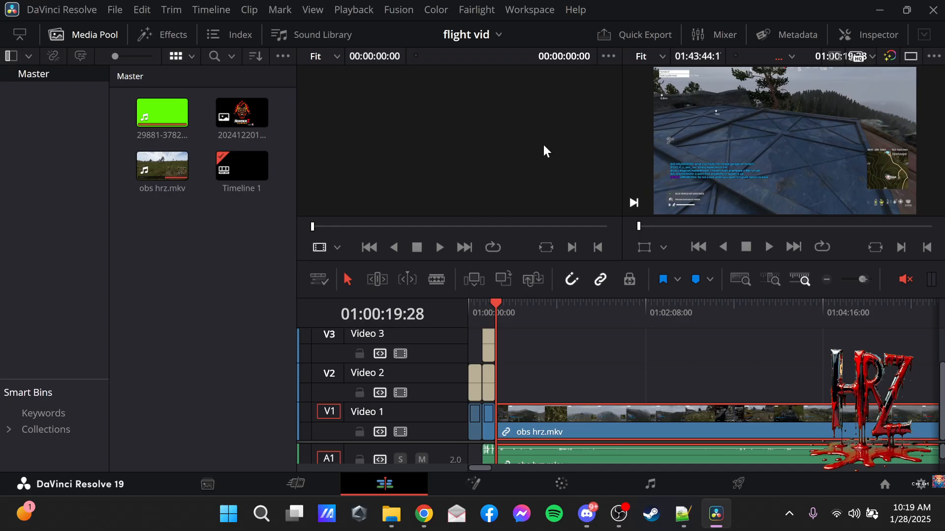
# Play the footage from 01:01:13:18 on the Fairlight page and widen the video preview beside the audio meters.
pyautogui.click(493, 303)
pyautogui.moveTo(491, 303); pyautogui.dragTo(568, 298)
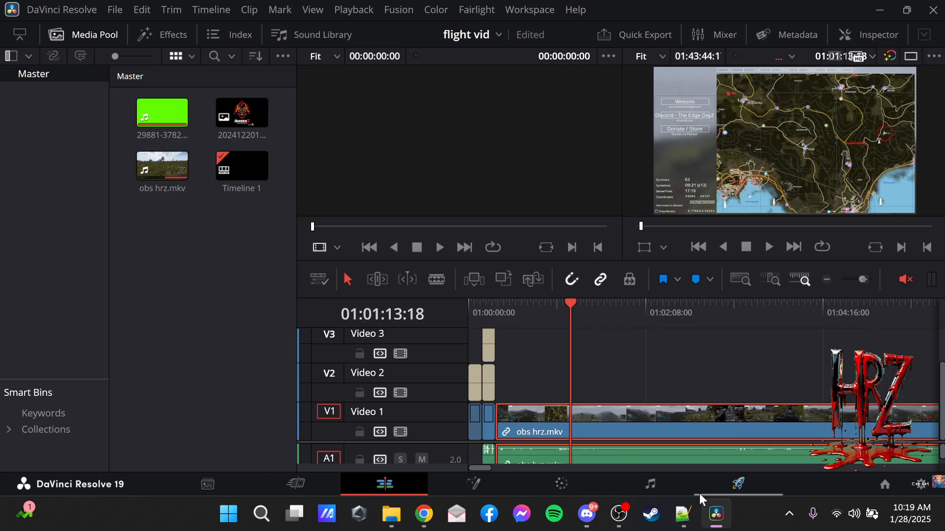
pyautogui.click(641, 490)
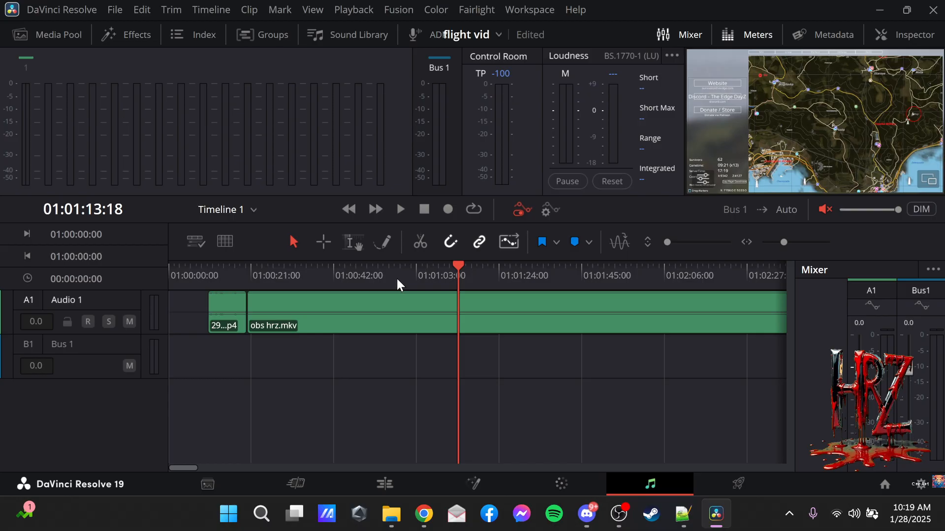
pyautogui.click(402, 209)
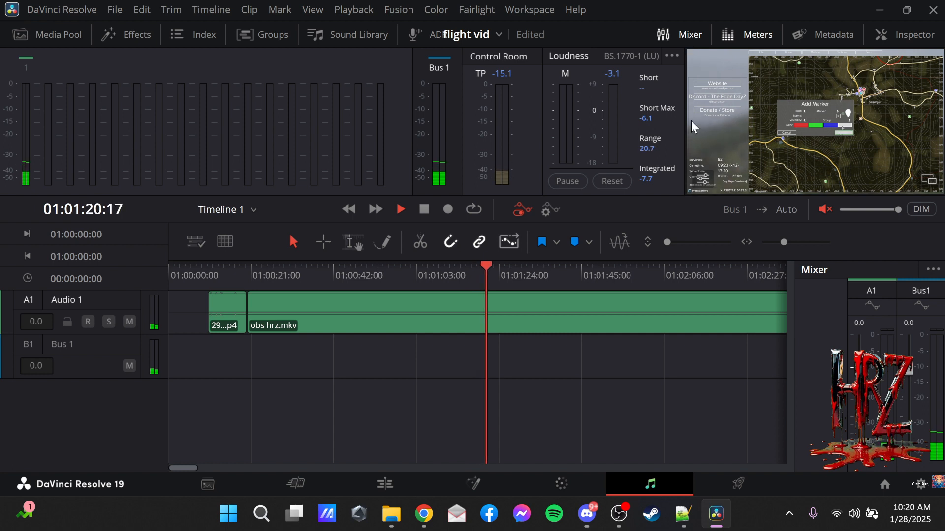
pyautogui.moveTo(686, 112); pyautogui.dragTo(247, 198)
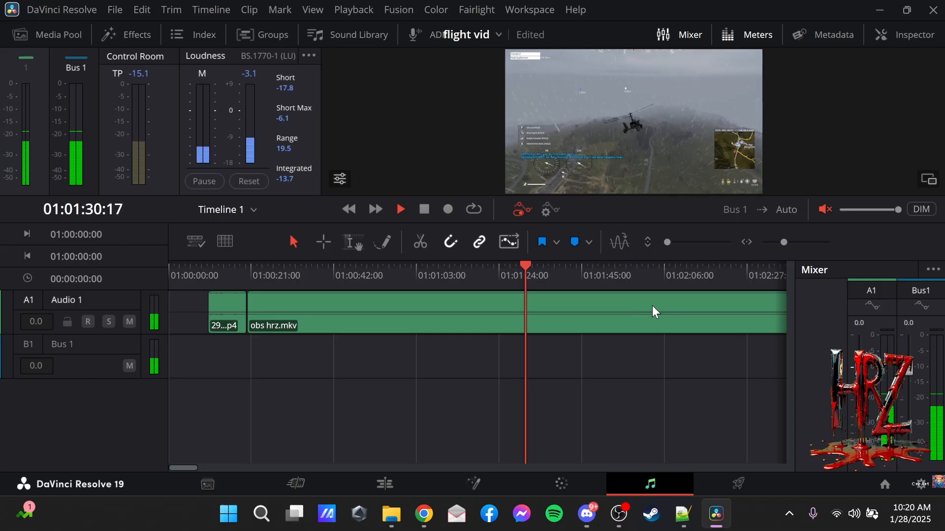
# Check the obs hrz.mkv audio at several points further along, stop playback, and place the playhead at 01:03:09:24.
pyautogui.click(686, 267)
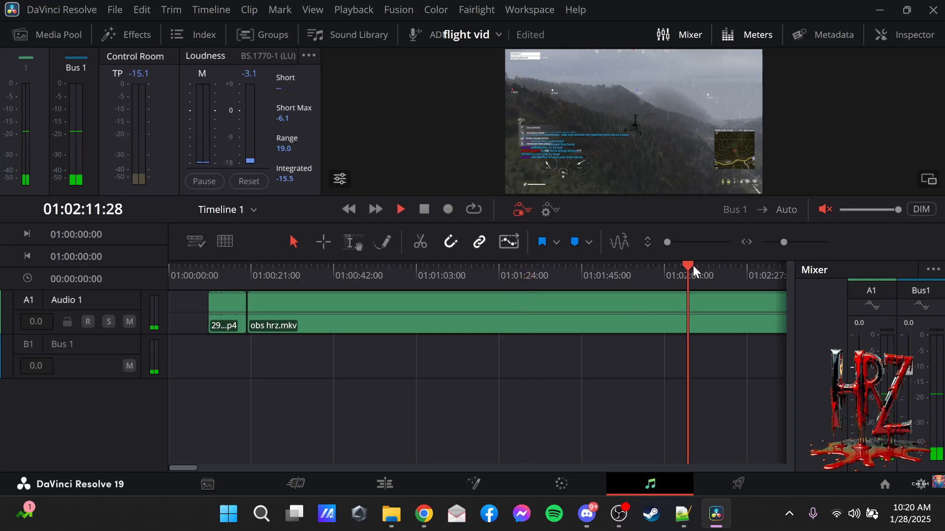
pyautogui.click(772, 266)
pyautogui.click(763, 265)
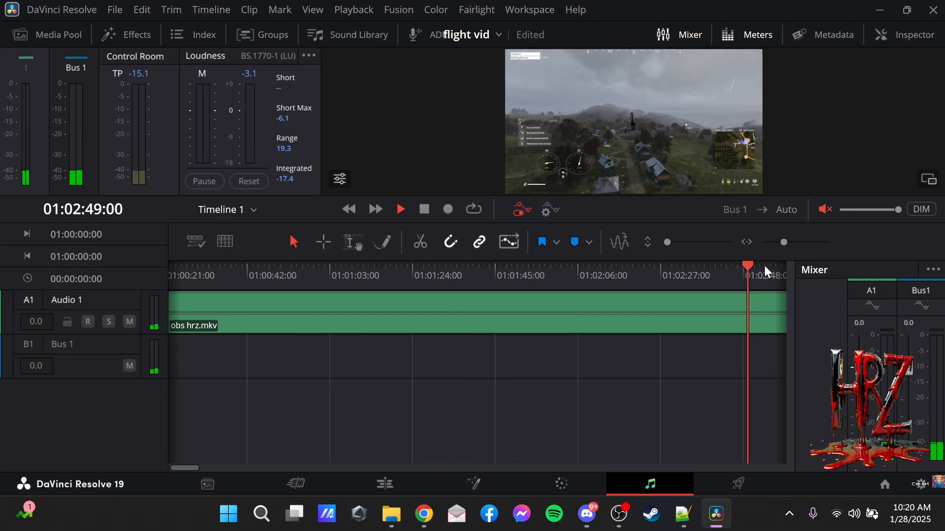
pyautogui.click(777, 264)
pyautogui.click(778, 264)
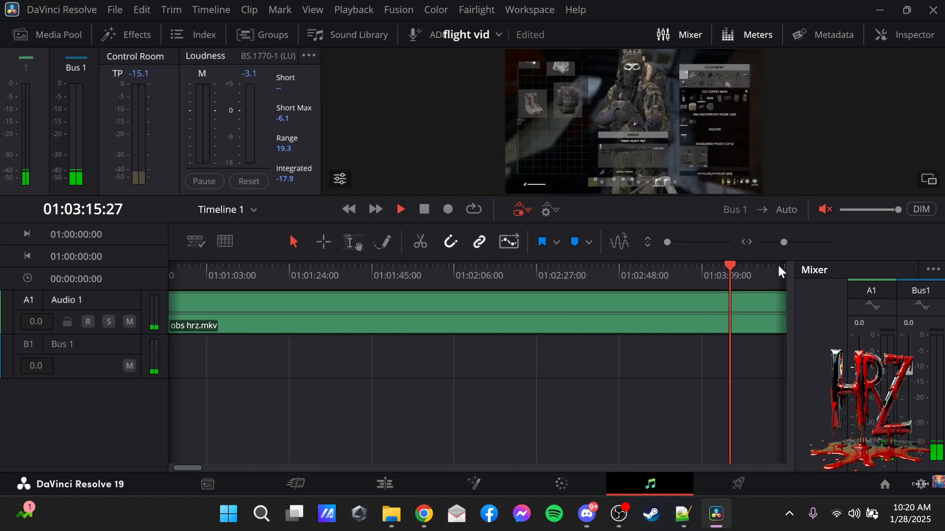
pyautogui.click(642, 264)
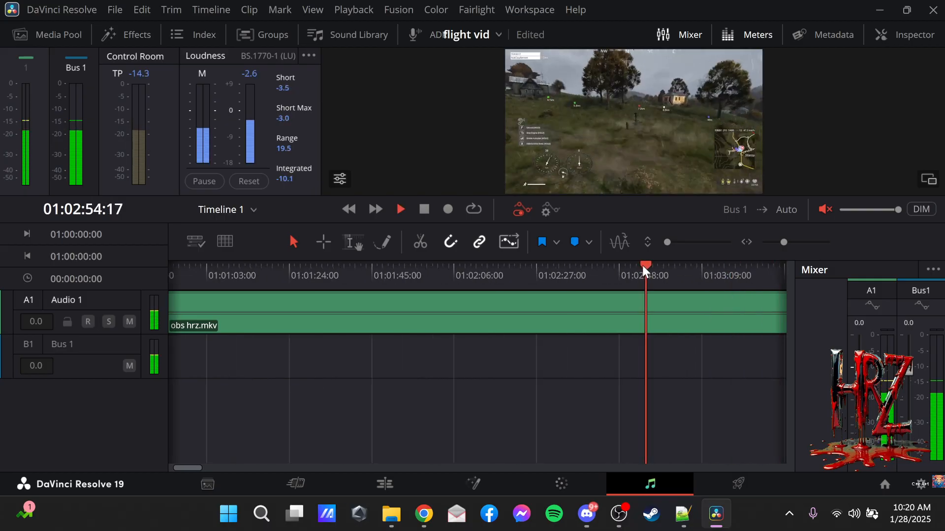
pyautogui.click(425, 208)
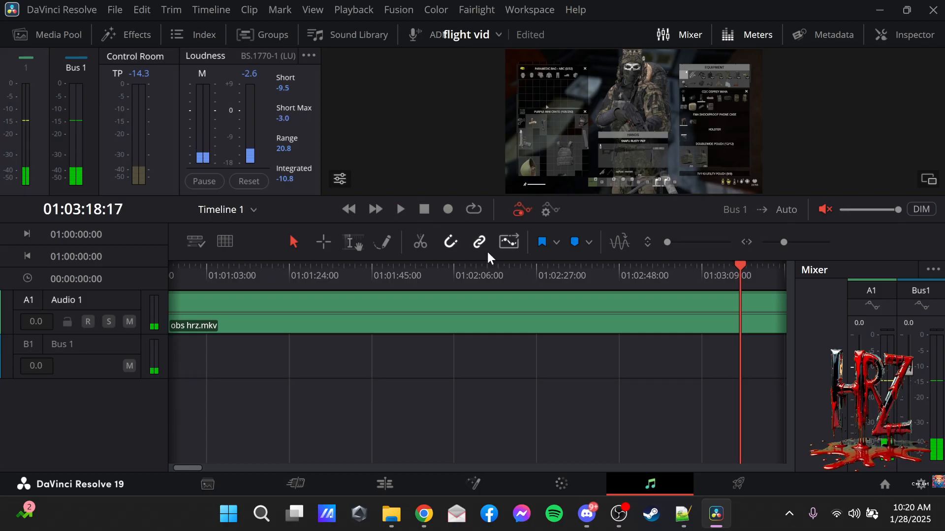
pyautogui.click(695, 268)
pyautogui.click(705, 273)
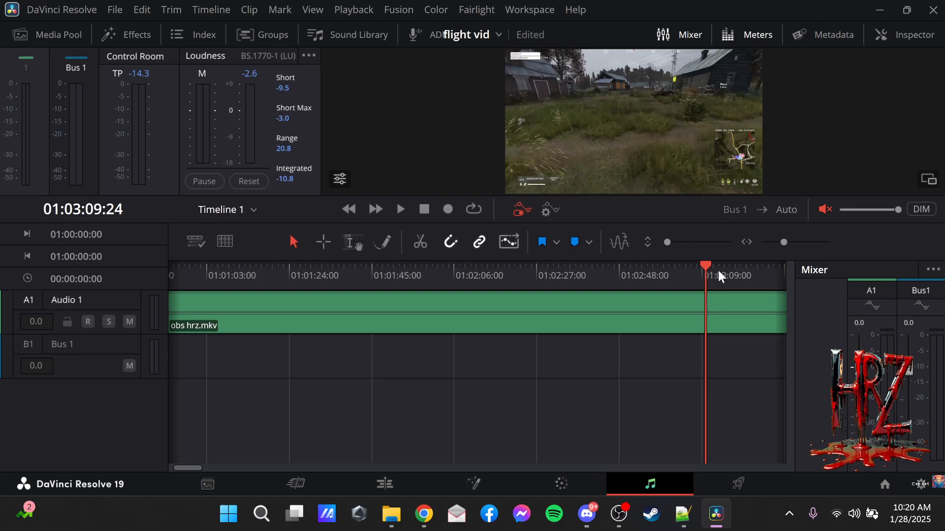
# Split the obs hrz.mkv clip at 01:03:11:15 on the Edit page and delete the footage after the cut.
pyautogui.click(719, 271)
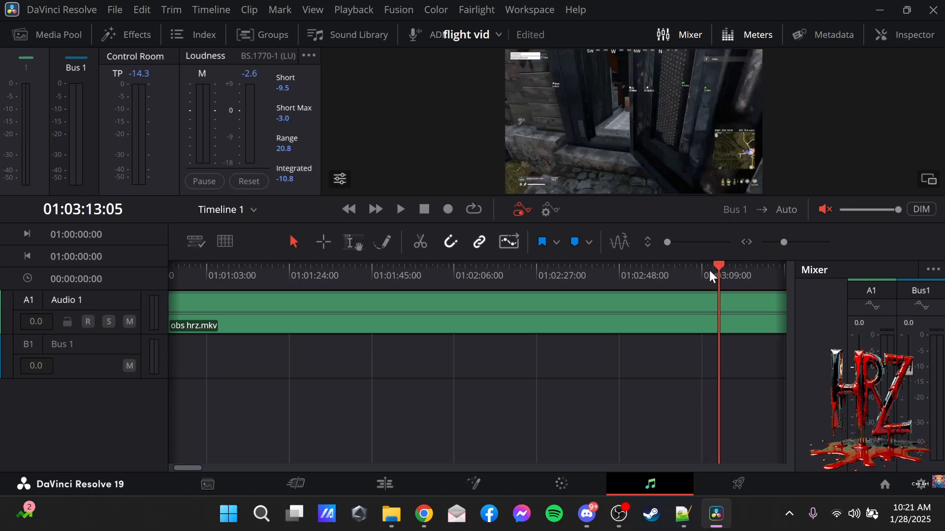
pyautogui.click(708, 272)
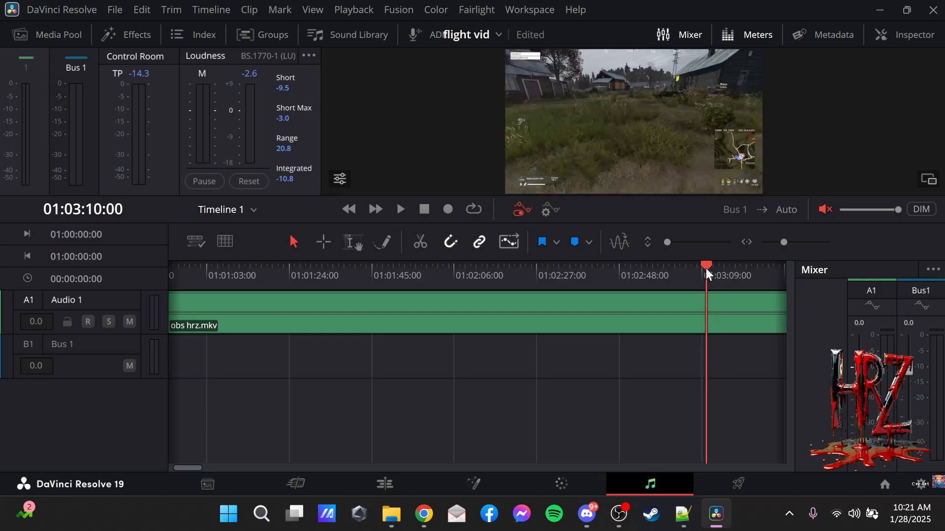
pyautogui.click(710, 268)
pyautogui.click(711, 268)
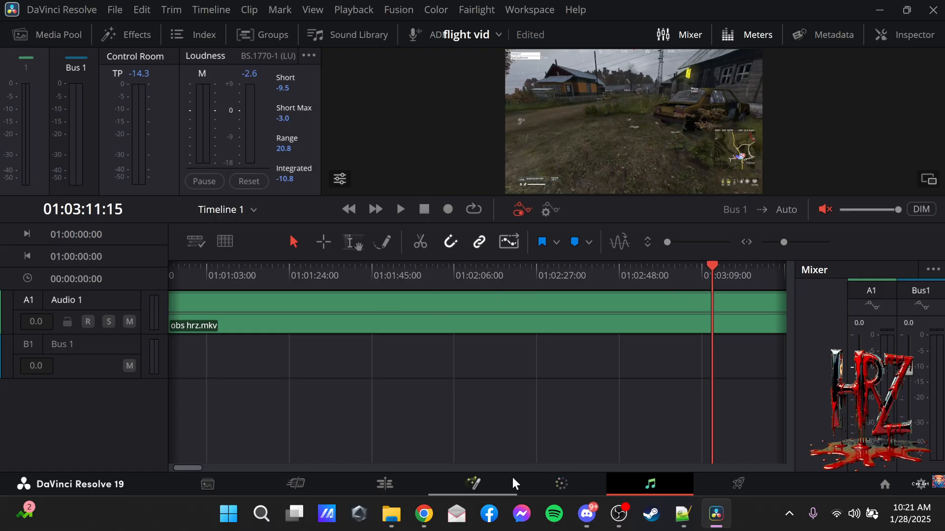
pyautogui.click(415, 474)
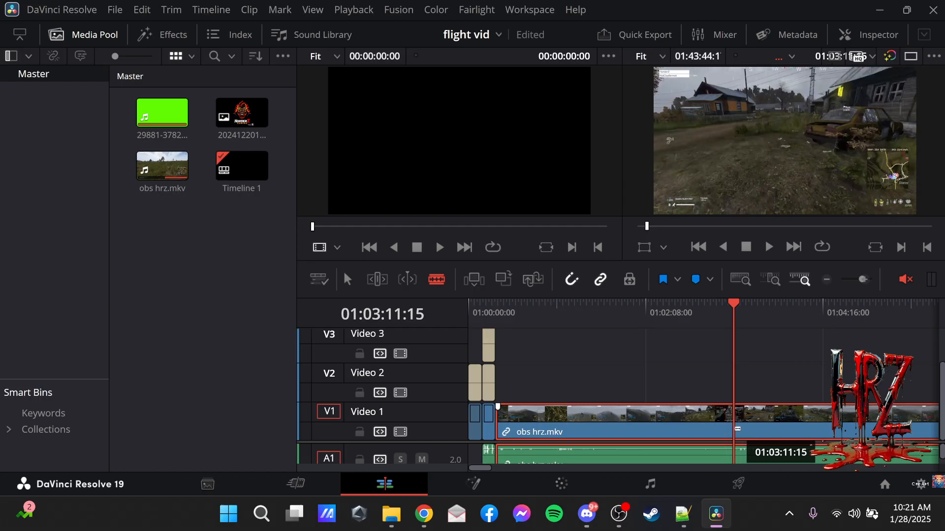
pyautogui.click(737, 429)
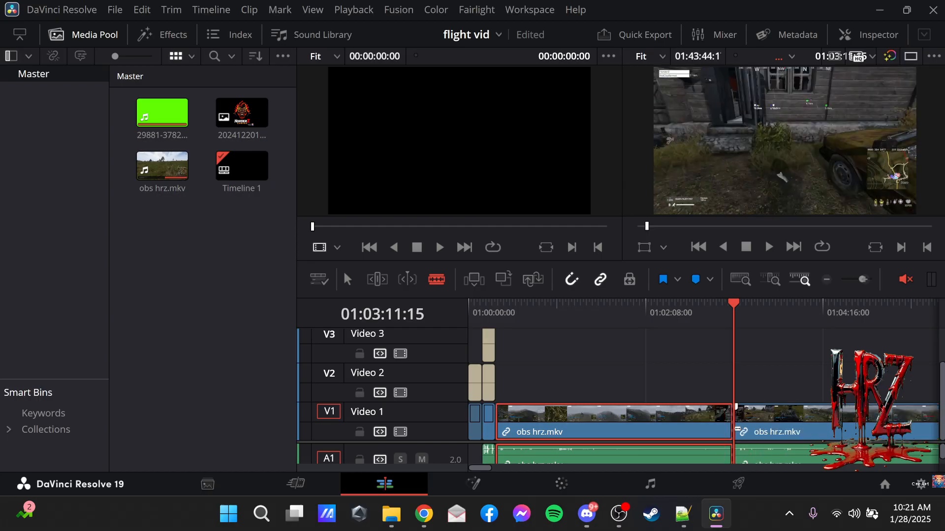
pyautogui.rightClick(772, 433)
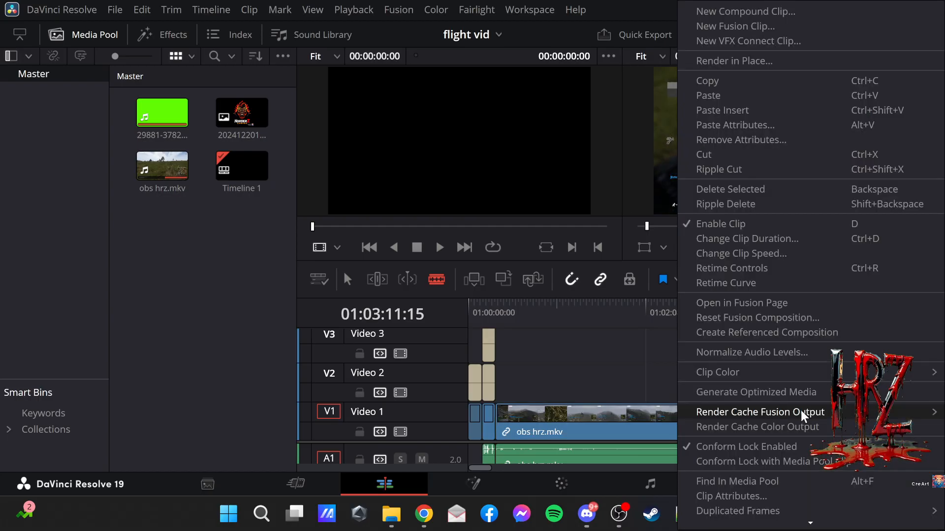
pyautogui.click(777, 191)
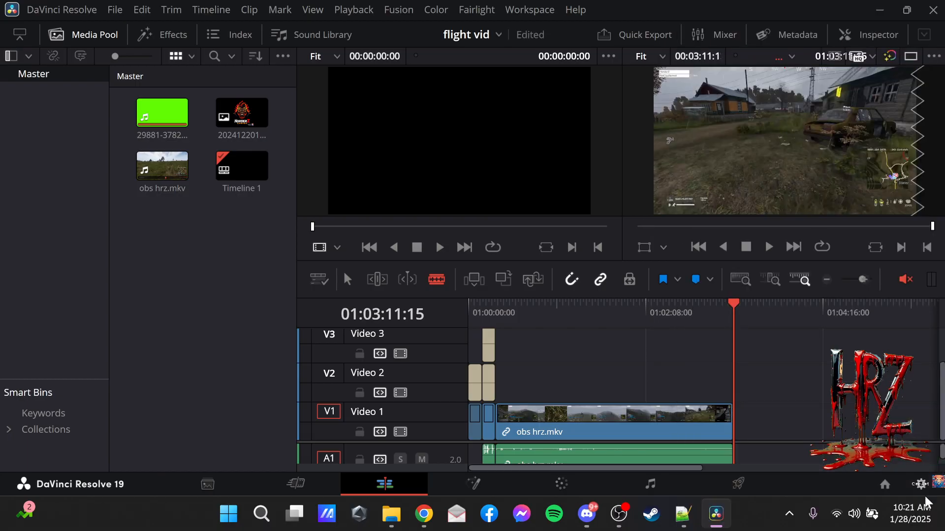
# Open the outroHrz final 10sec project and copy both its Horizontal Slide title and logo image clips.
pyautogui.click(884, 485)
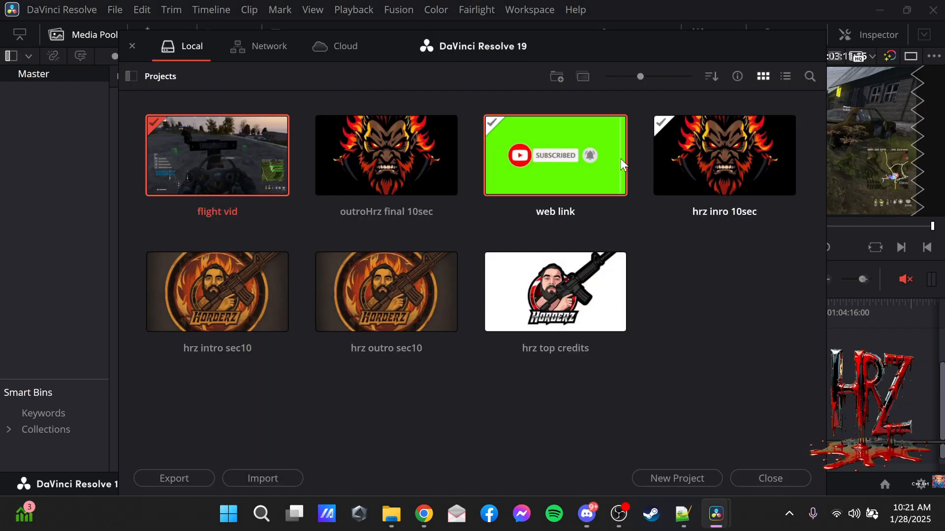
pyautogui.doubleClick(384, 176)
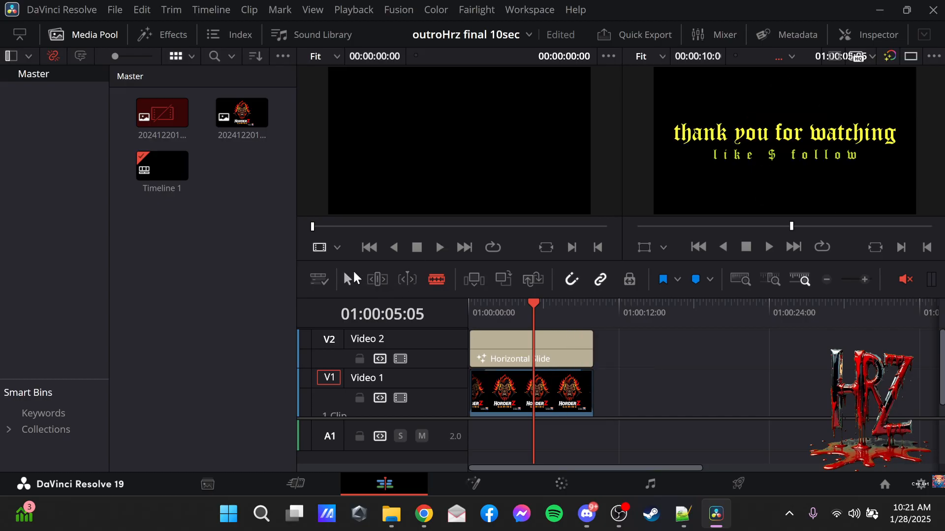
pyautogui.click(346, 283)
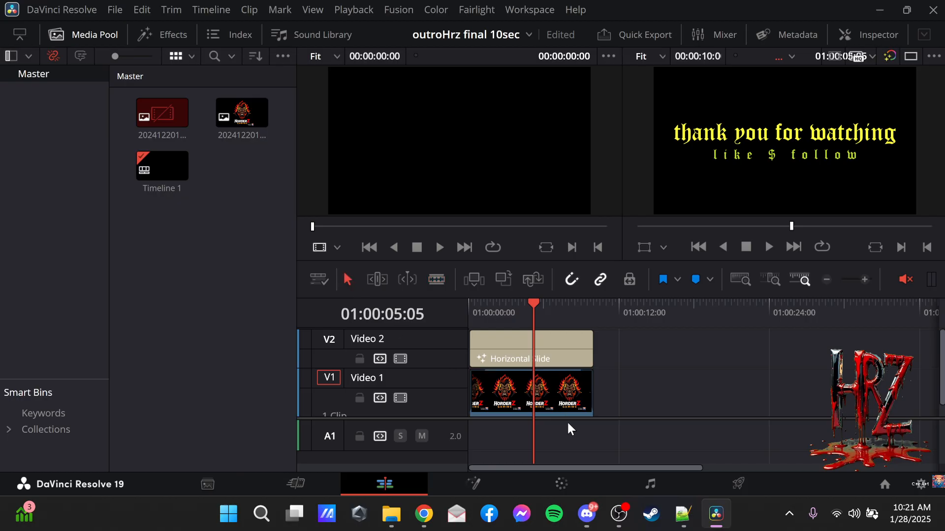
pyautogui.moveTo(608, 439); pyautogui.dragTo(472, 319)
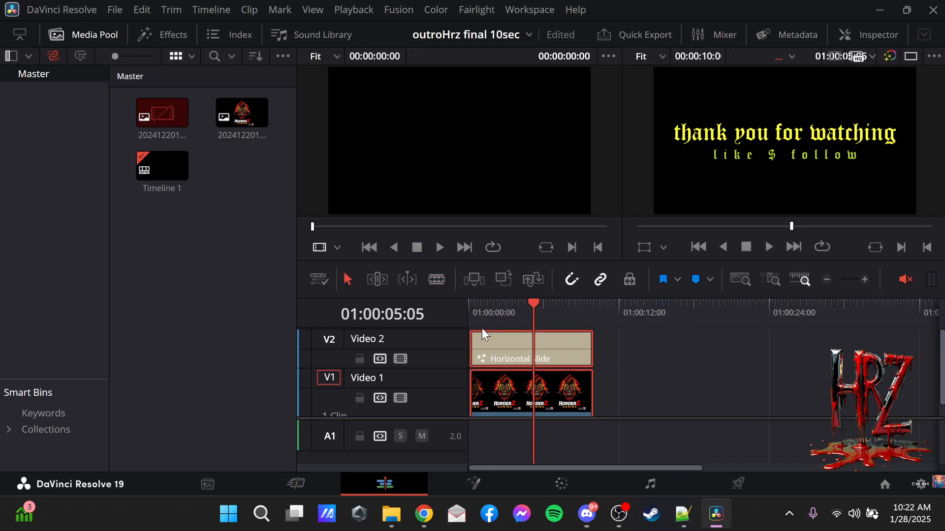
pyautogui.rightClick(501, 356)
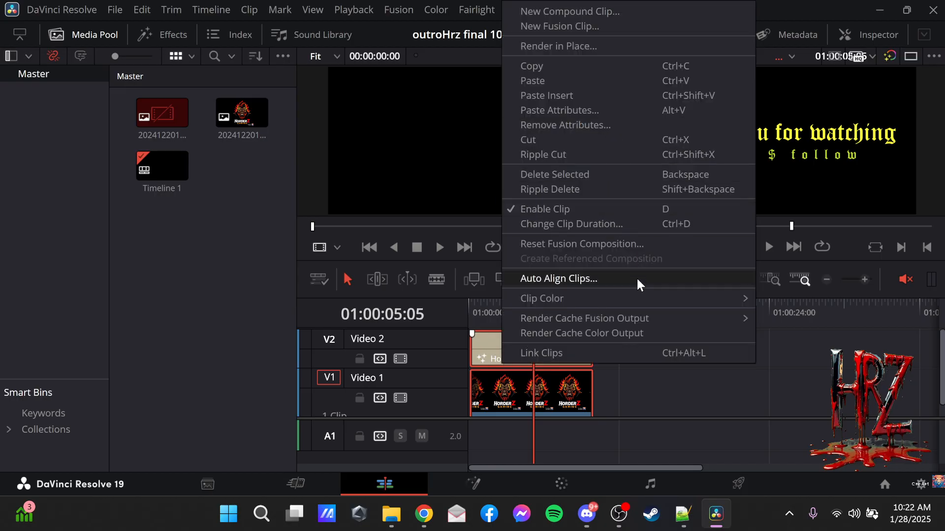
pyautogui.click(572, 61)
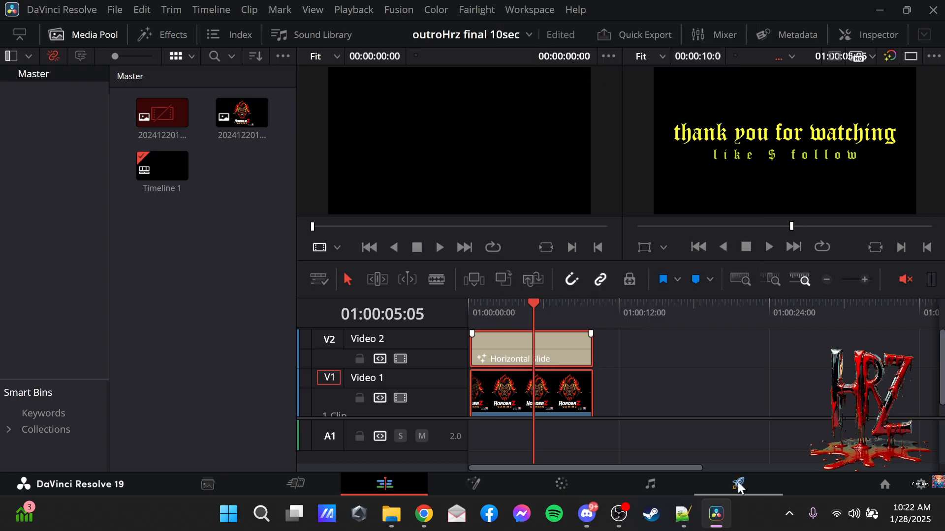
# Return to the flight vid project and paste the copied outro clips at 01:03:11:15, directly after the obs hrz.mkv footage.
pyautogui.click(524, 33)
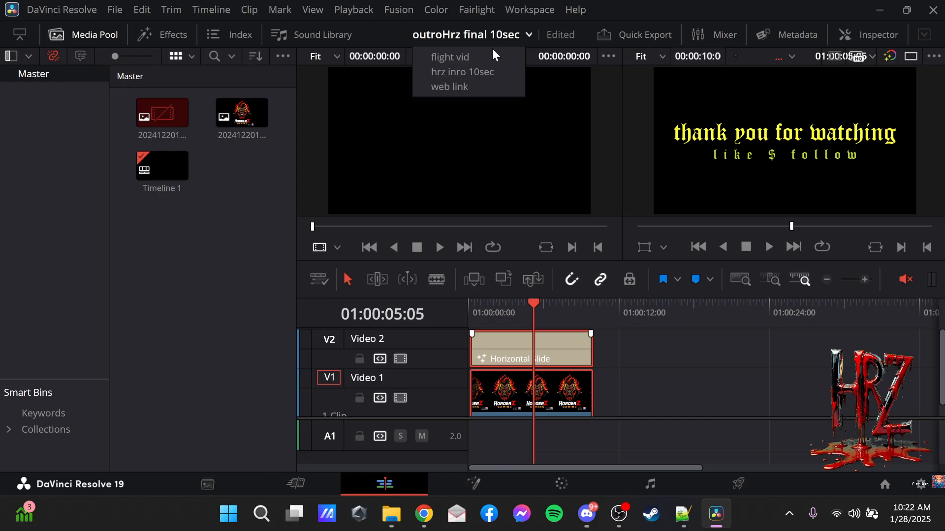
pyautogui.click(469, 57)
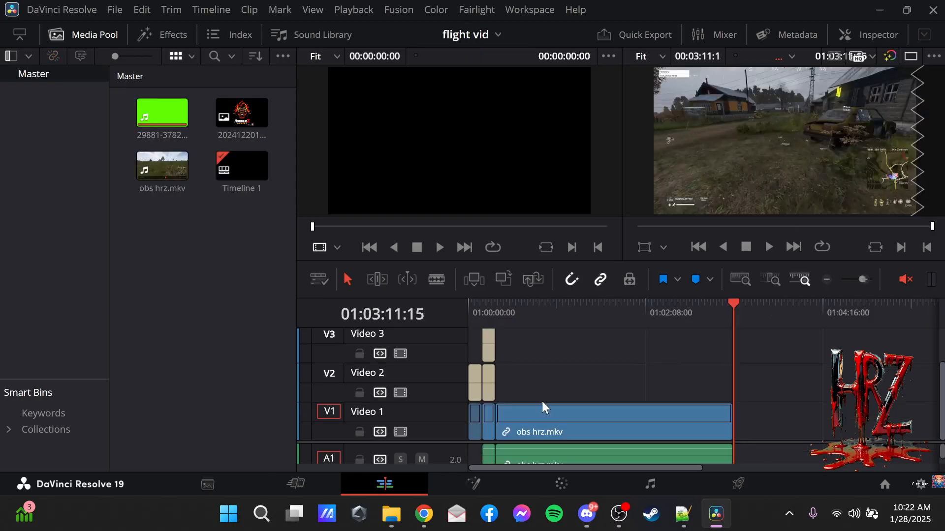
pyautogui.rightClick(764, 432)
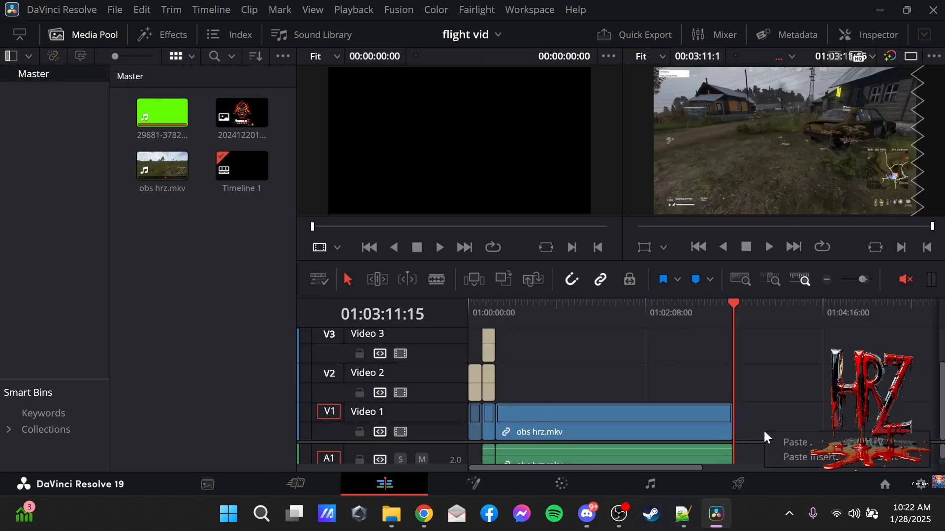
pyautogui.click(798, 444)
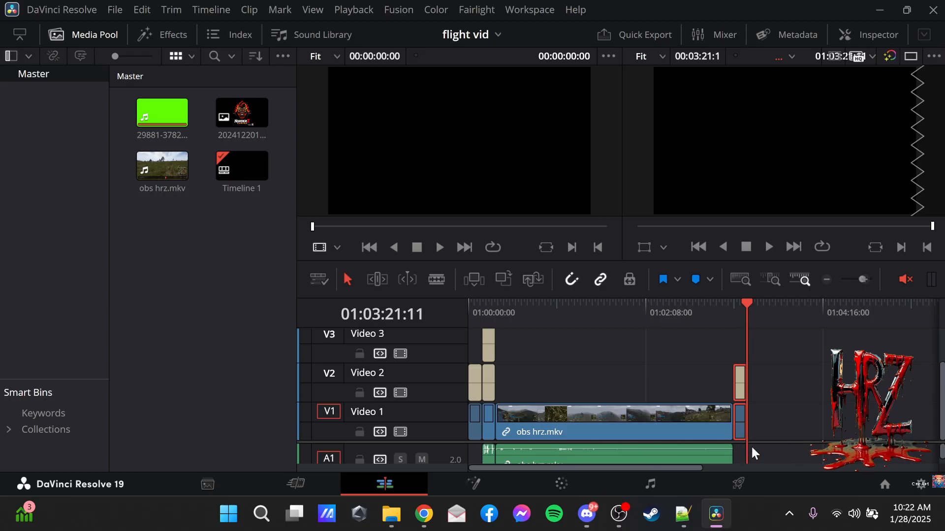
# Check where the obs hrz.mkv audio ends on the Fairlight page around 01:03:11:09, and return to the Edit page.
pyautogui.moveTo(752, 304)
pyautogui.mouseDown()
pyautogui.moveTo(715, 306)
pyautogui.moveTo(737, 308)
pyautogui.mouseUp()
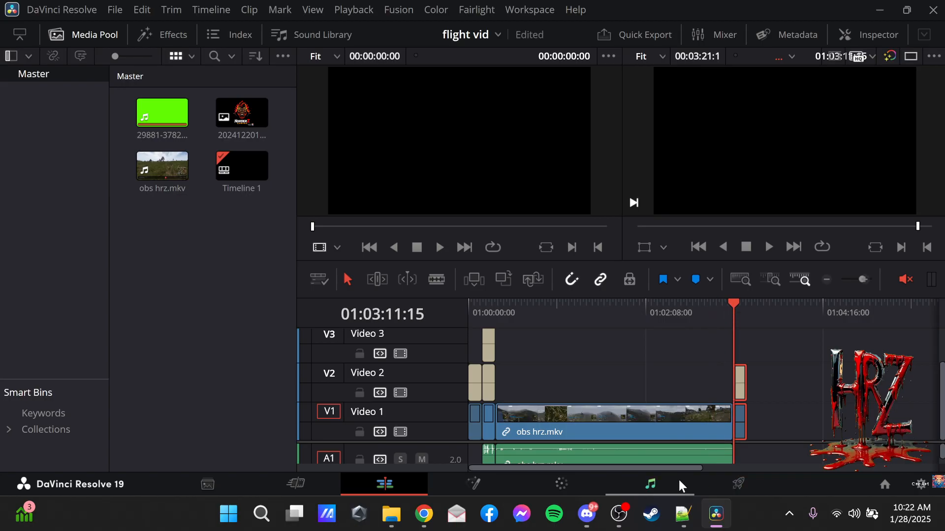
pyautogui.click(654, 482)
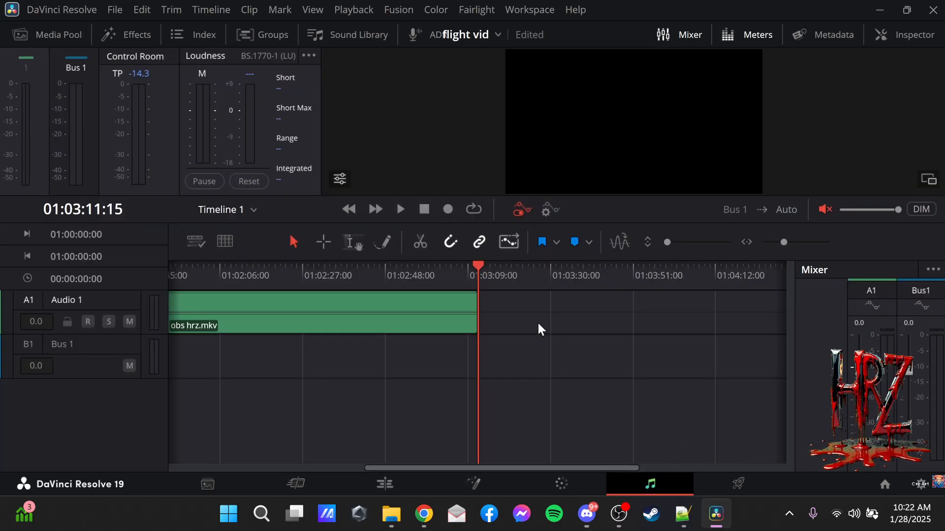
pyautogui.moveTo(476, 266)
pyautogui.mouseDown()
pyautogui.moveTo(468, 266)
pyautogui.moveTo(475, 265)
pyautogui.mouseUp()
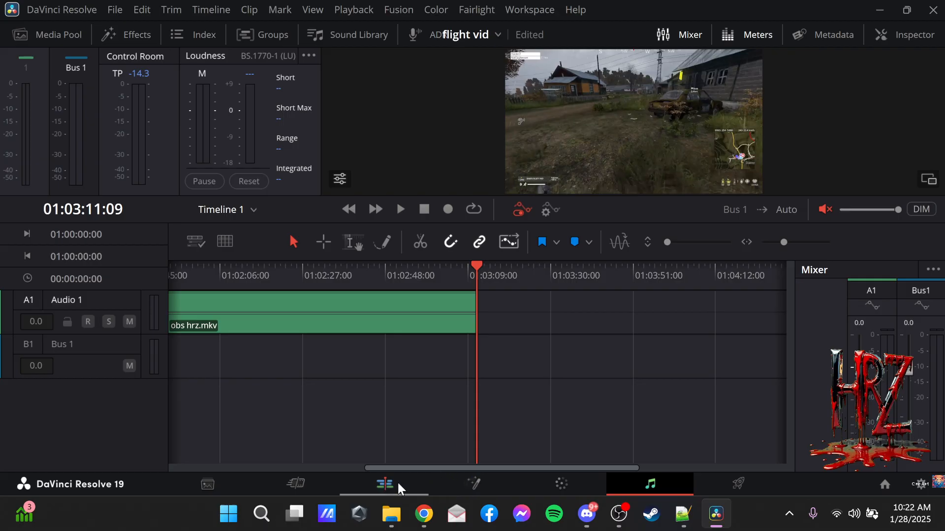
pyautogui.click(384, 484)
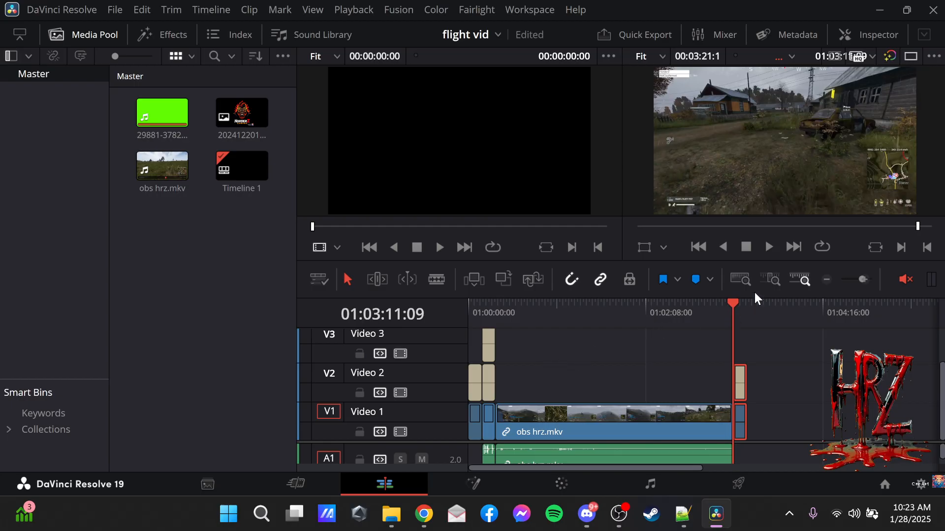
# Inspect the join between the obs hrz.mkv footage and the outro up close, leaving the playhead at 01:03:10:04.
pyautogui.click(861, 280)
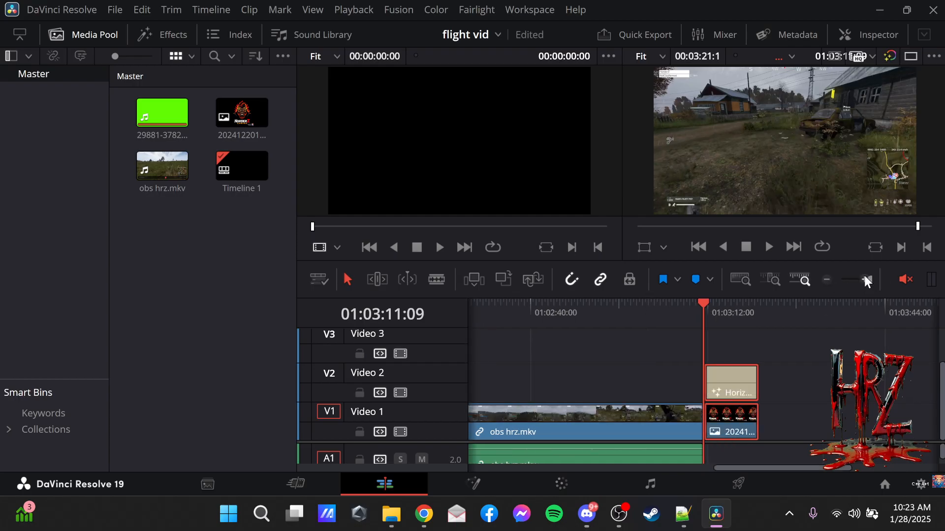
pyautogui.click(863, 279)
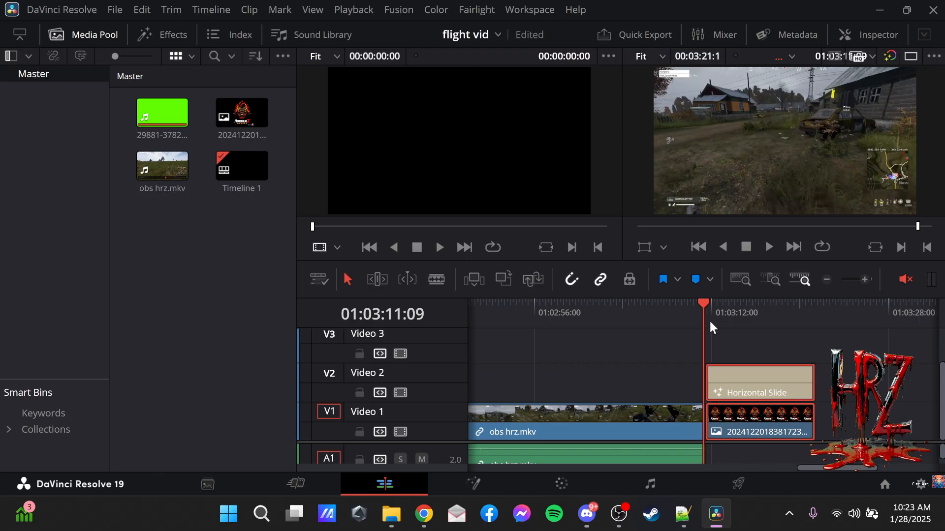
pyautogui.moveTo(703, 296); pyautogui.dragTo(646, 348)
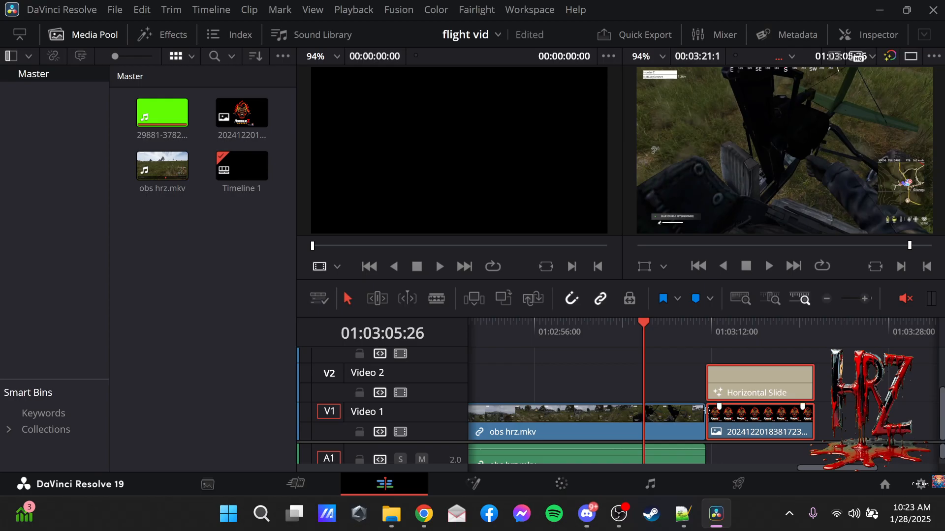
pyautogui.click(704, 322)
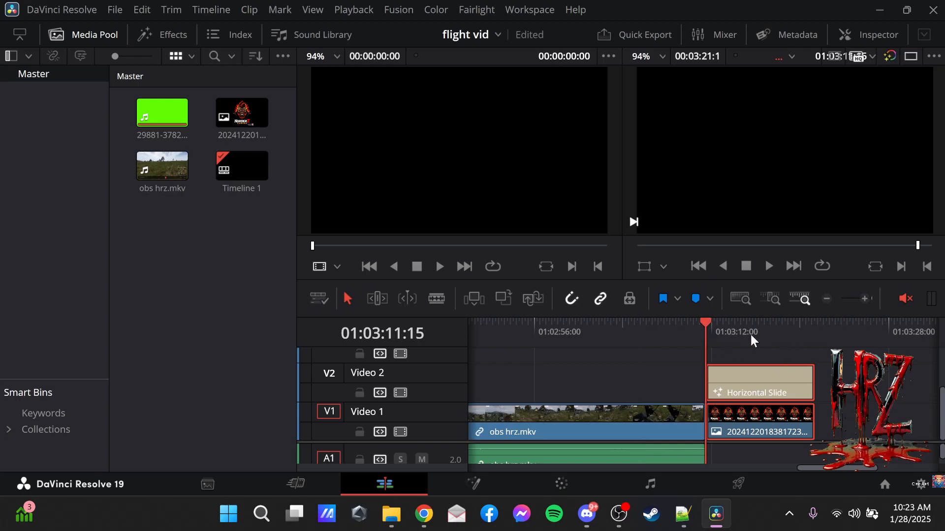
pyautogui.click(862, 299)
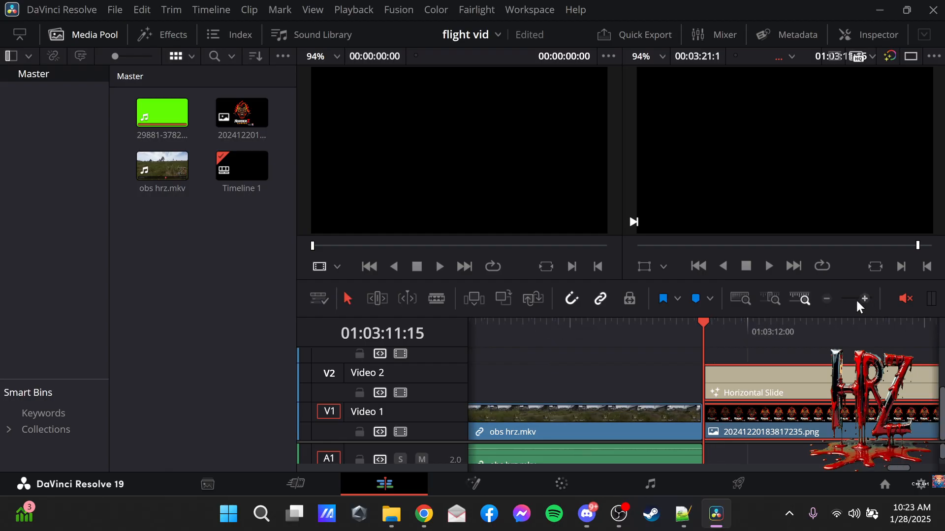
pyautogui.moveTo(655, 321); pyautogui.dragTo(582, 325)
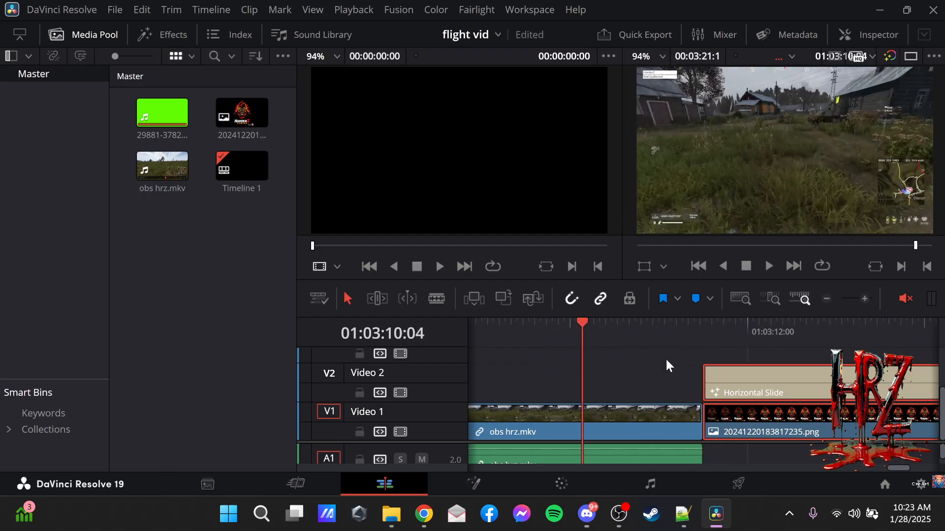
# Try to adjust the end of the obs hrz.mkv clip where it meets the outro, undoing the accidental trim.
pyautogui.click(689, 408)
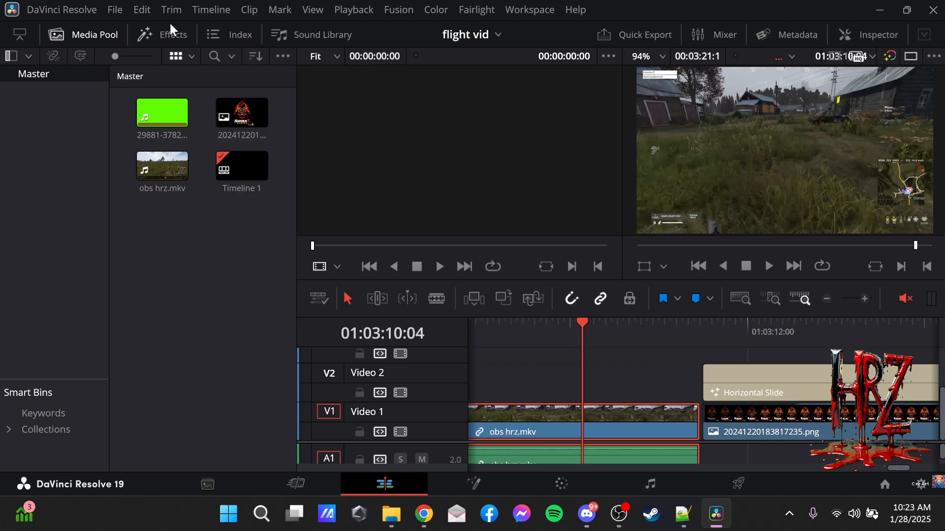
pyautogui.click(134, 10)
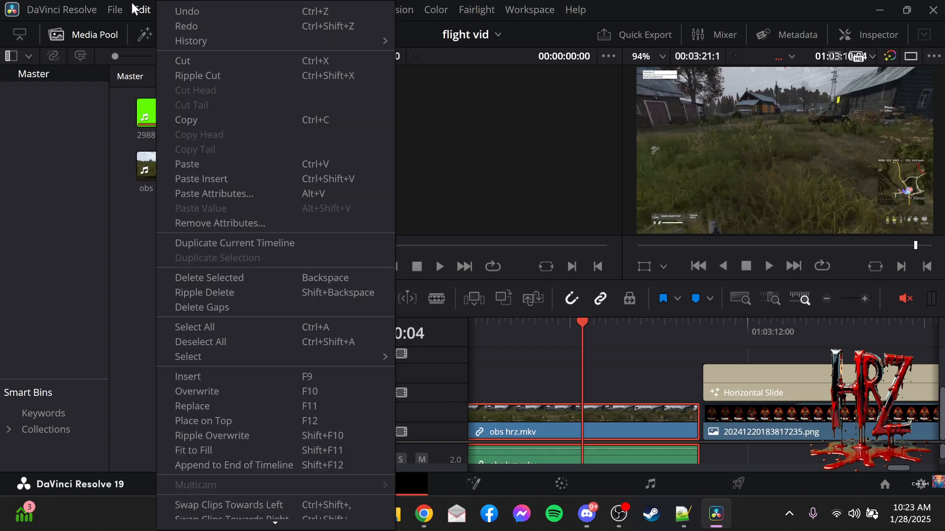
pyautogui.click(200, 16)
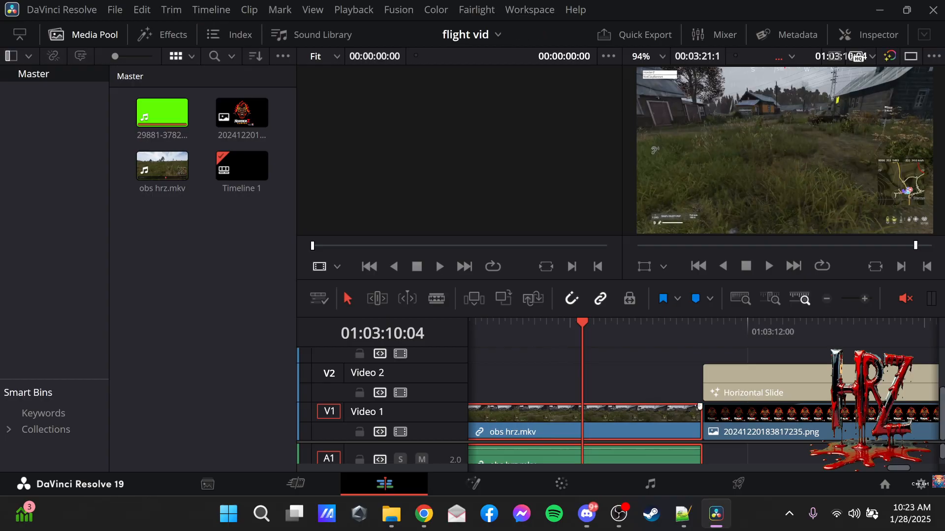
pyautogui.click(700, 406)
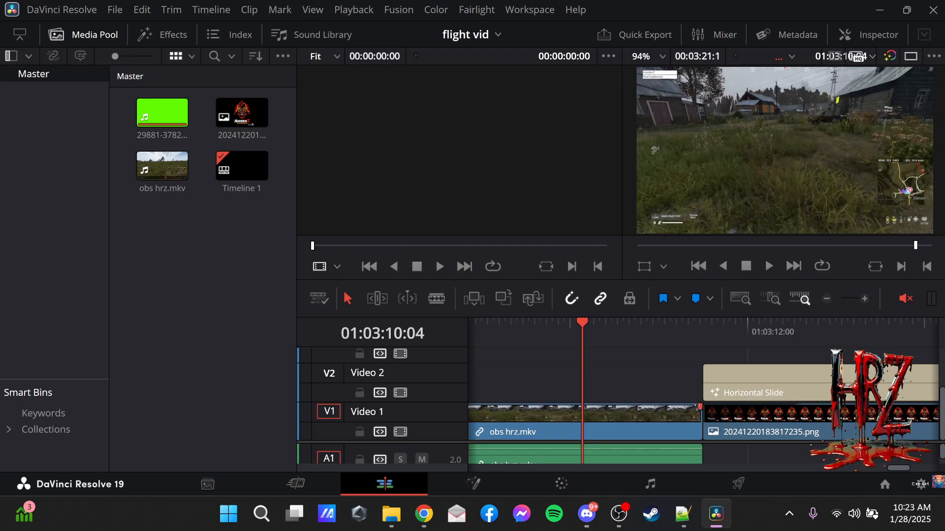
pyautogui.moveTo(700, 406)
pyautogui.mouseDown()
pyautogui.moveTo(586, 408)
pyautogui.moveTo(580, 418)
pyautogui.moveTo(635, 419)
pyautogui.moveTo(604, 418)
pyautogui.moveTo(626, 424)
pyautogui.mouseUp()
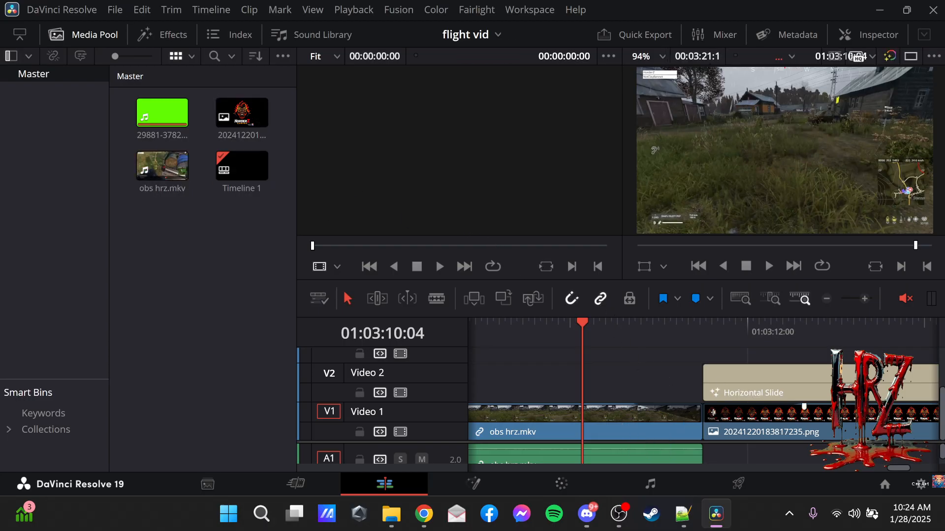
# Add a Diamond Iris video transition to the end of the obs hrz.mkv clip on Video 1 and preview it around 01:03:10:19.
pyautogui.click(163, 35)
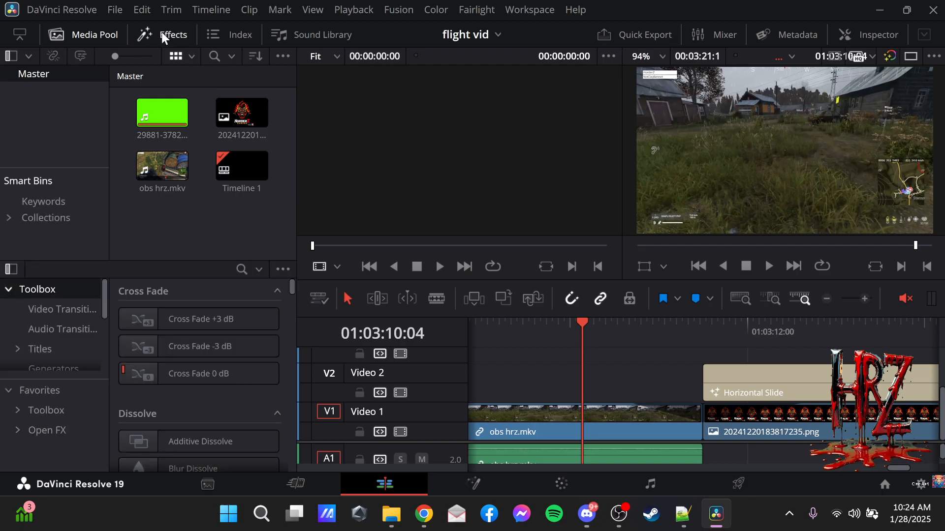
pyautogui.click(67, 317)
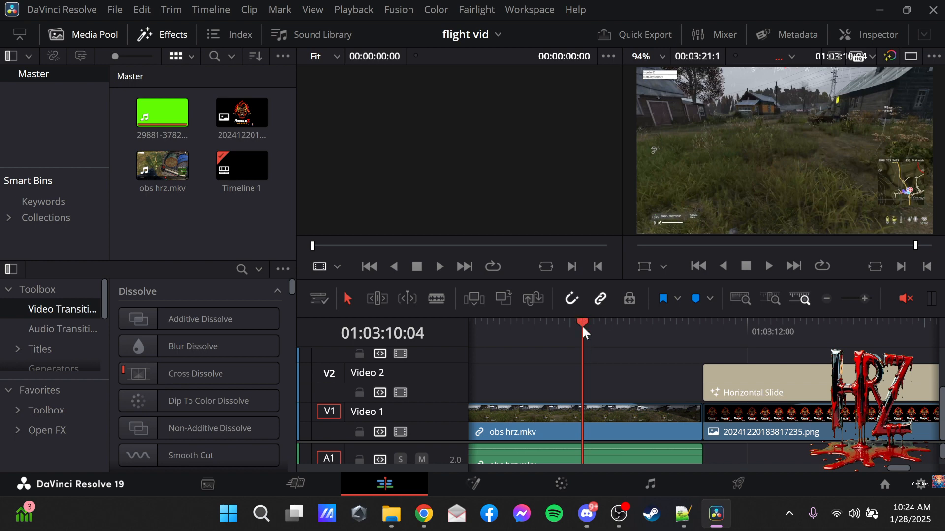
pyautogui.moveTo(582, 324); pyautogui.dragTo(636, 322)
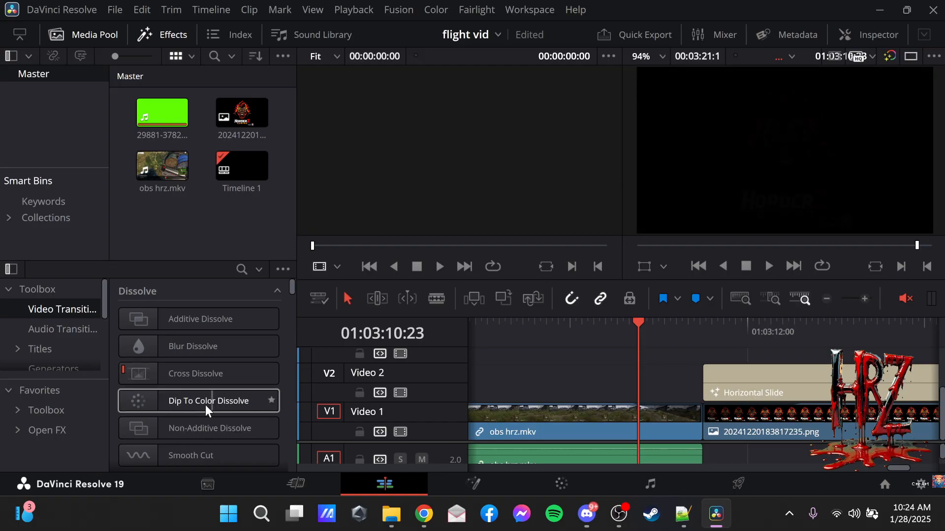
pyautogui.scroll(-5, 190, 406)
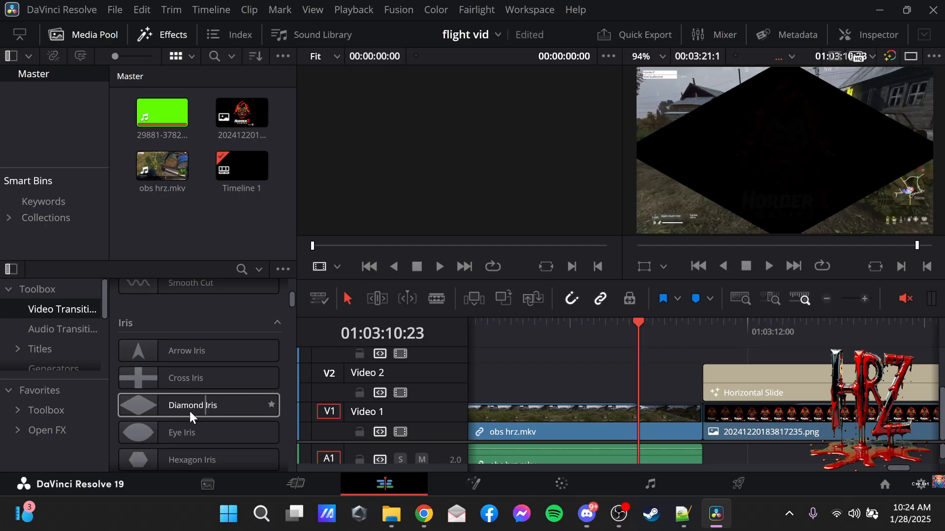
pyautogui.moveTo(173, 406); pyautogui.dragTo(673, 418)
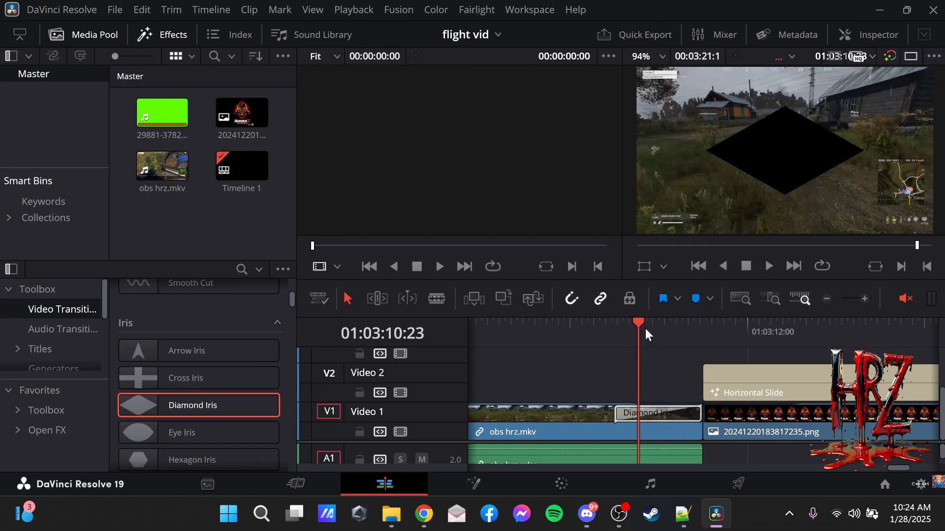
pyautogui.moveTo(643, 320); pyautogui.dragTo(626, 344)
pyautogui.click(657, 410)
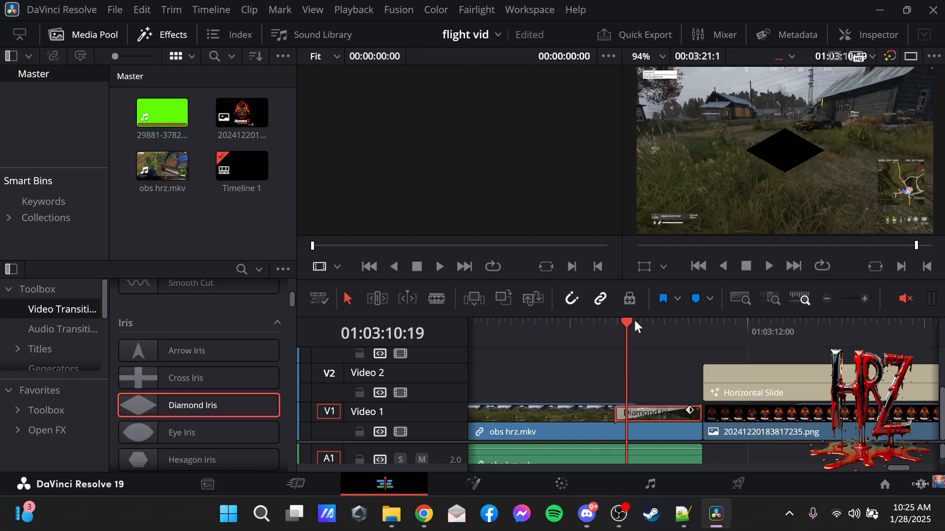
# Go back to the start of the obs hrz.mkv footage near 01:00:20:21 and give the clip a short fade-in on Video 1.
pyautogui.moveTo(633, 320); pyautogui.dragTo(862, 380)
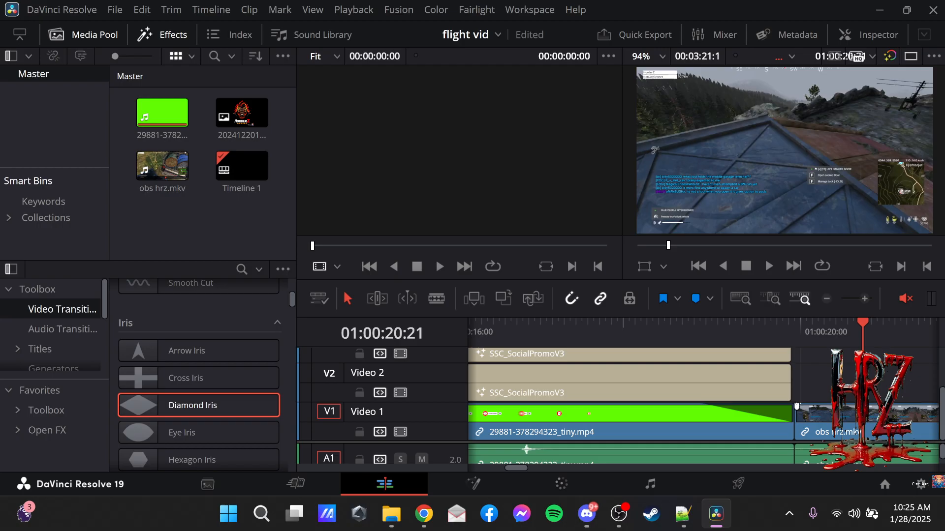
pyautogui.moveTo(797, 409); pyautogui.dragTo(861, 422)
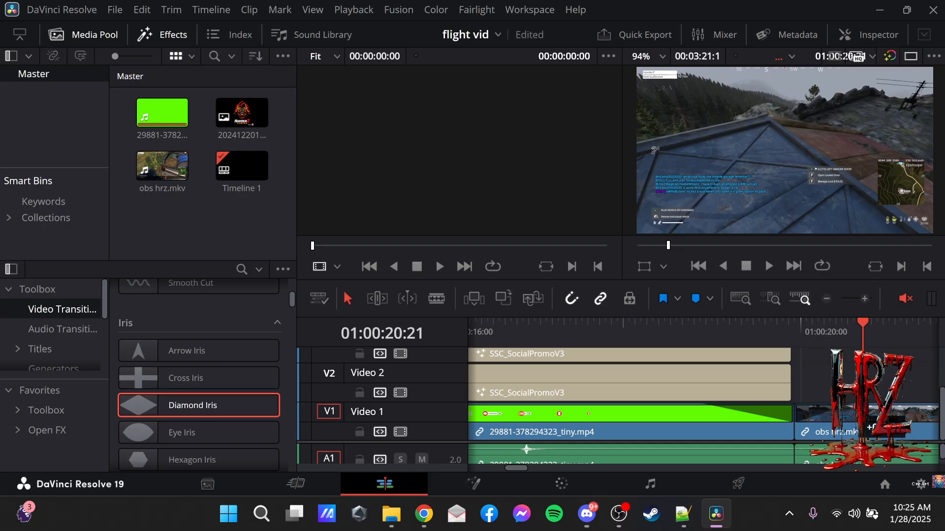
pyautogui.moveTo(861, 422); pyautogui.dragTo(825, 424)
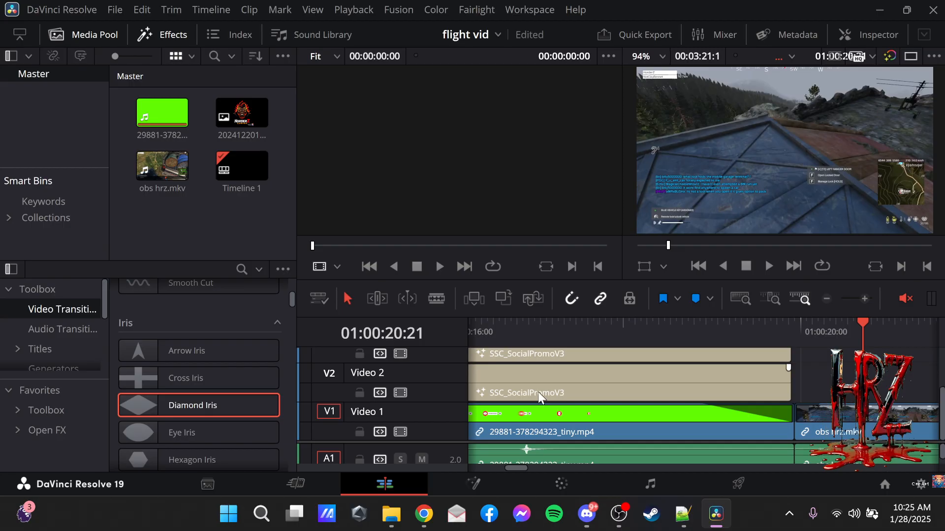
# Look through the Iris, Motion, Shape and Wipe transitions and try to add Band Wipe to the start of the obs hrz.mkv clip.
pyautogui.scroll(-2, 196, 421)
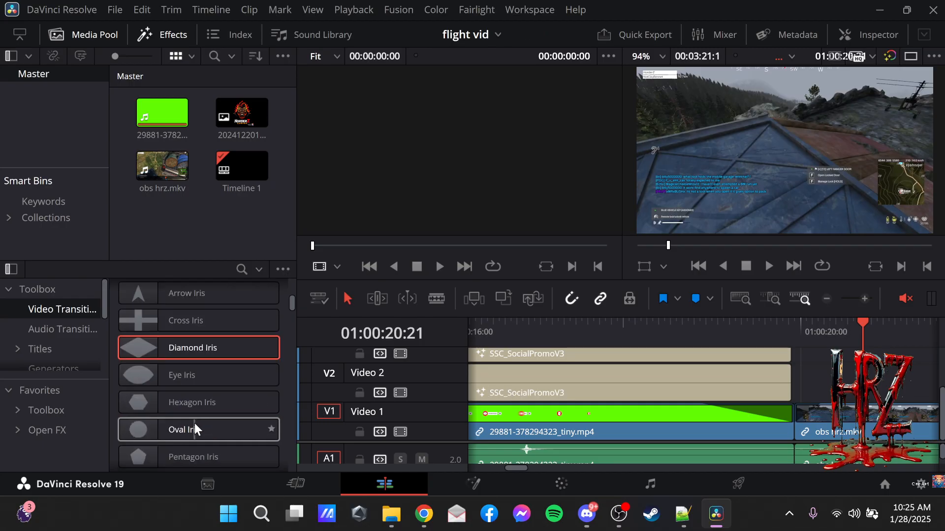
pyautogui.scroll(-1, 225, 417)
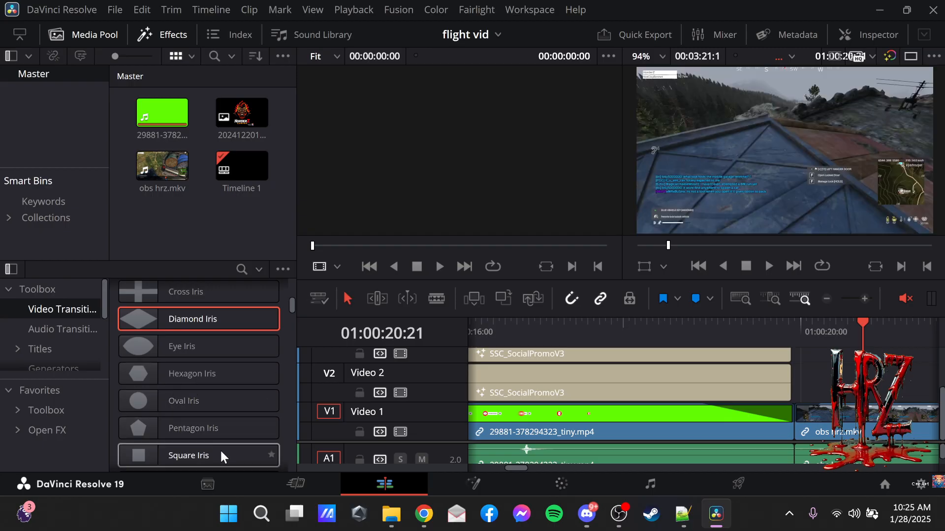
pyautogui.scroll(-6, 184, 362)
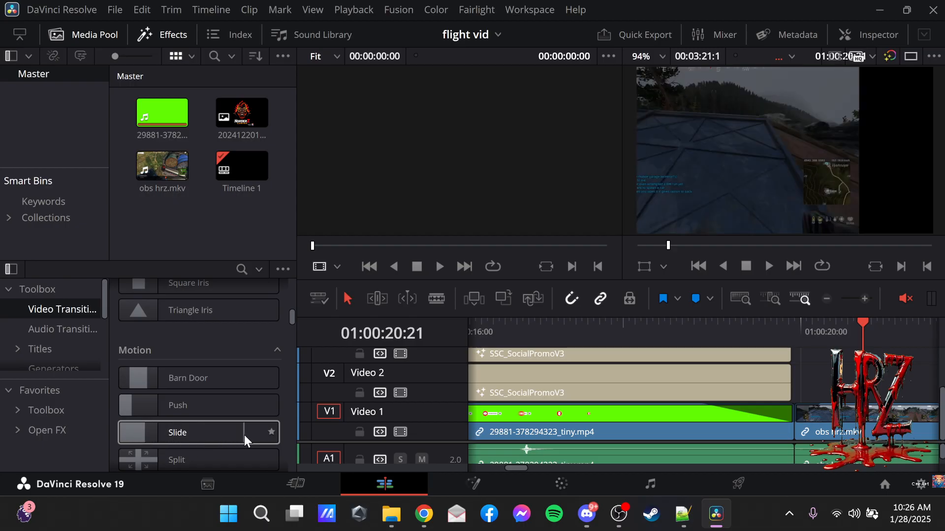
pyautogui.scroll(-1, 226, 414)
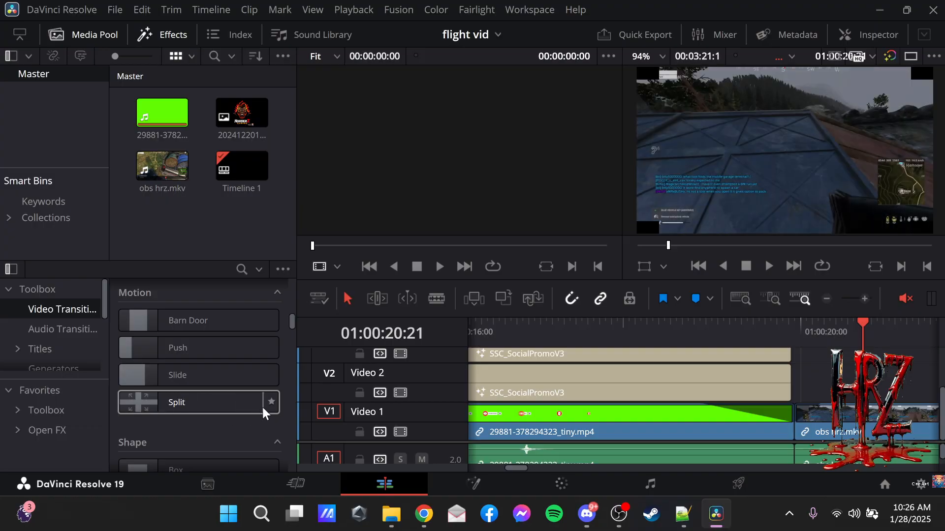
pyautogui.scroll(-1, 261, 407)
pyautogui.scroll(-2, 261, 407)
pyautogui.scroll(-2, 273, 382)
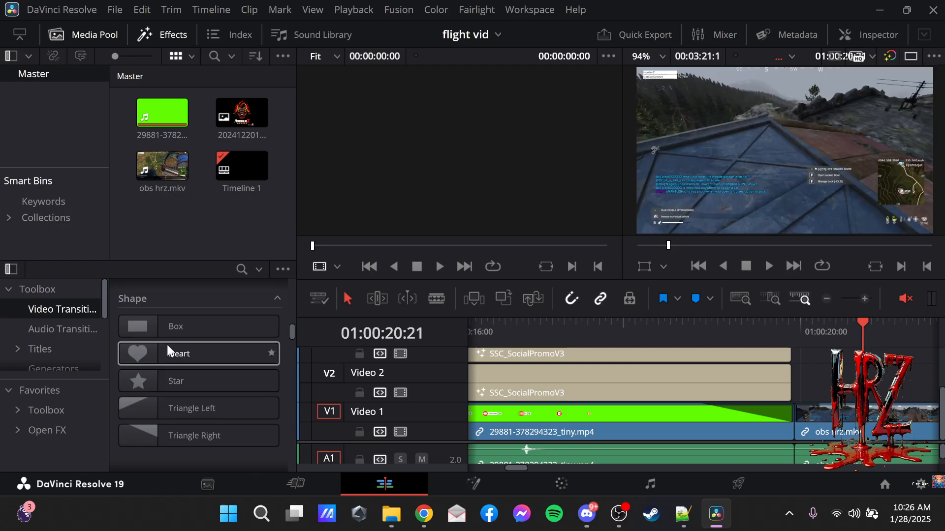
pyautogui.scroll(-5, 206, 378)
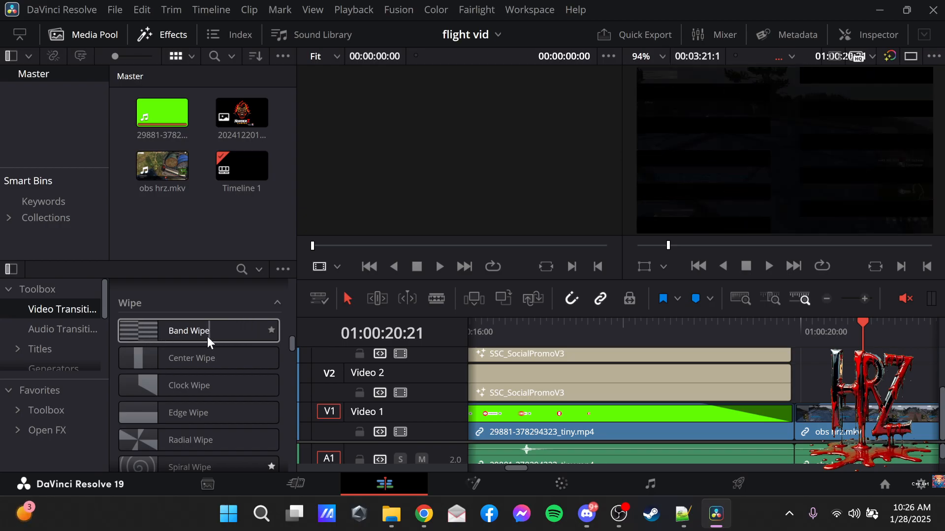
pyautogui.moveTo(183, 329); pyautogui.dragTo(804, 408)
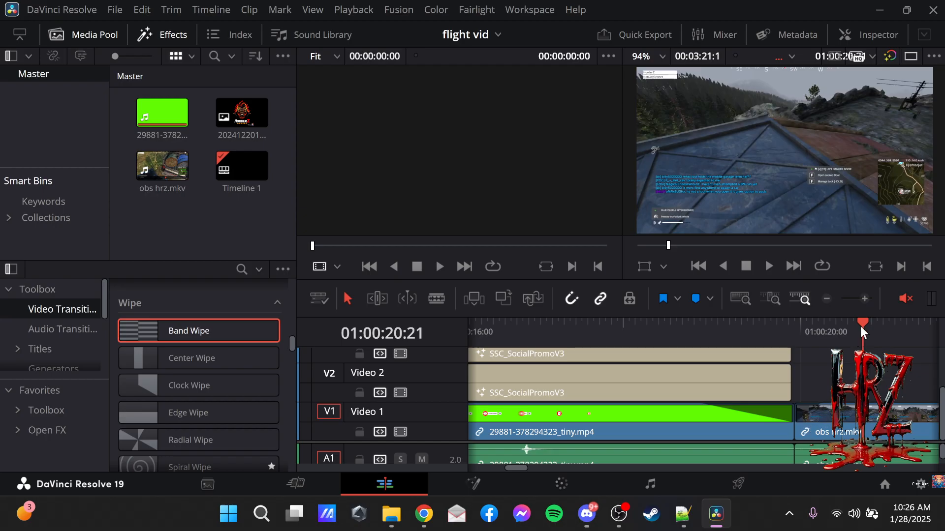
# Put the playhead at 01:00:20:09 and lengthen the fade-in at the start of the obs hrz.mkv clip beyond it.
pyautogui.moveTo(860, 327); pyautogui.dragTo(827, 341)
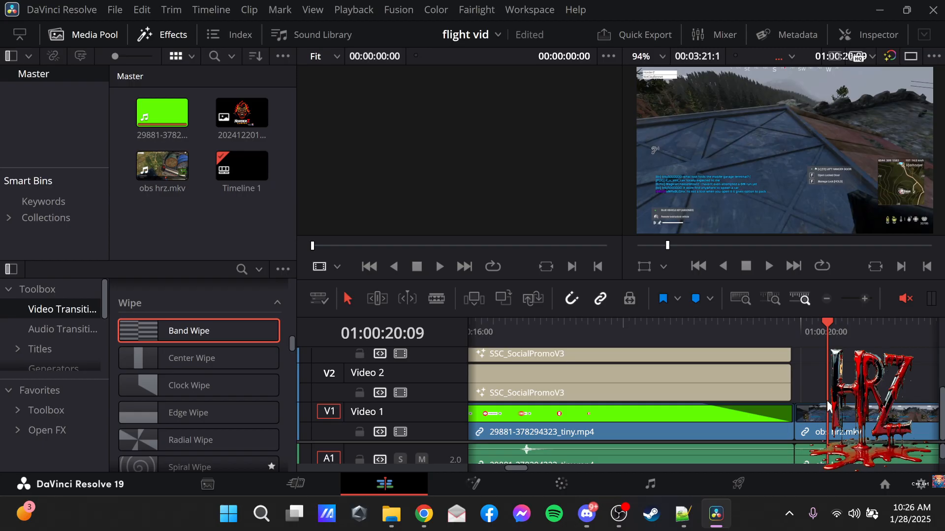
pyautogui.moveTo(823, 406); pyautogui.dragTo(920, 406)
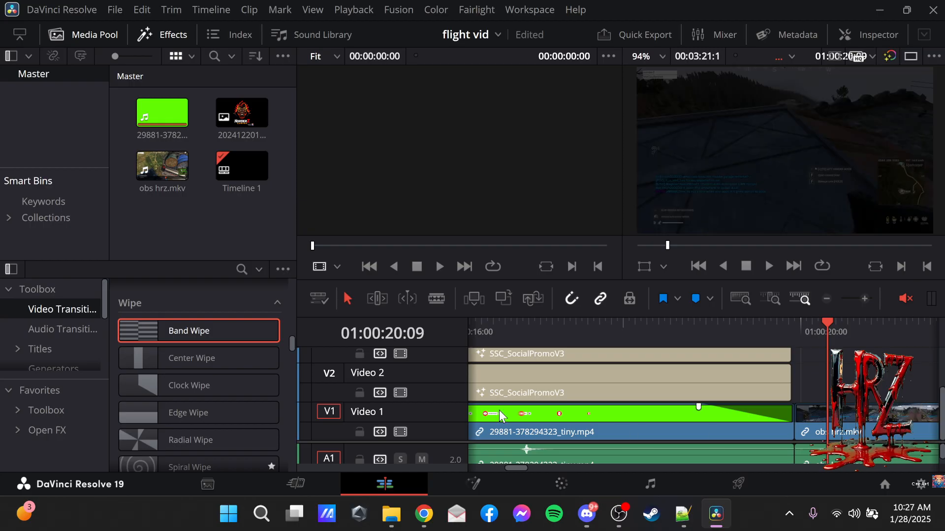
# Retry Band Wipe, then try to apply Venetian Blind Wipe to the start of obs hrz.mkv with the playhead at 01:00:21:00.
pyautogui.moveTo(173, 326); pyautogui.dragTo(236, 337)
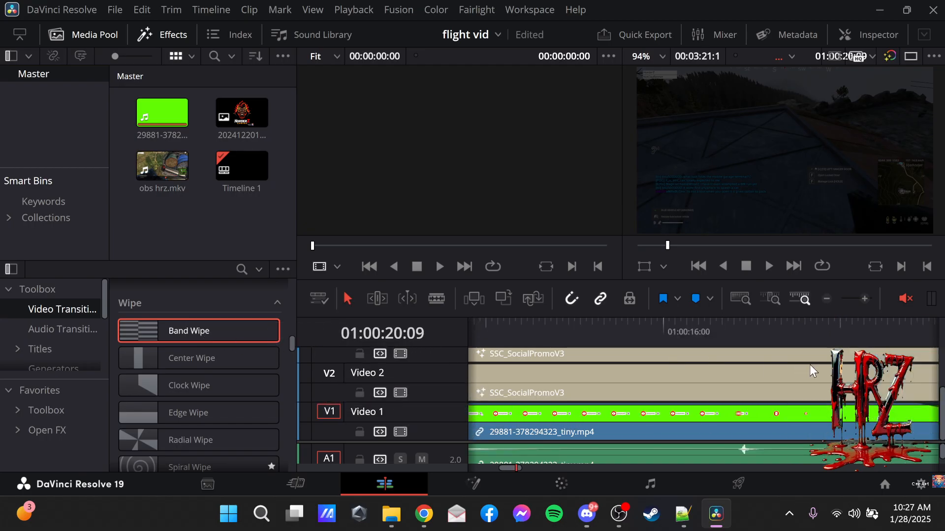
pyautogui.click(828, 298)
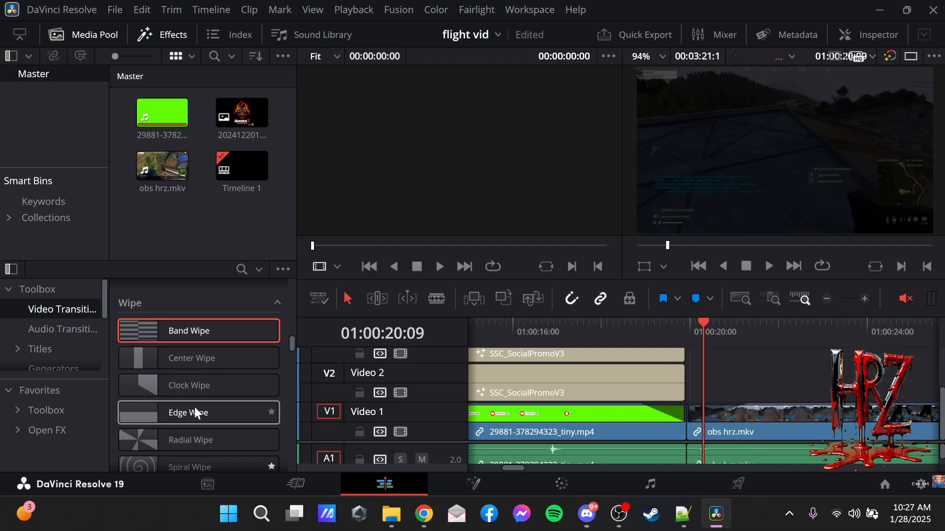
pyautogui.scroll(-1, 199, 408)
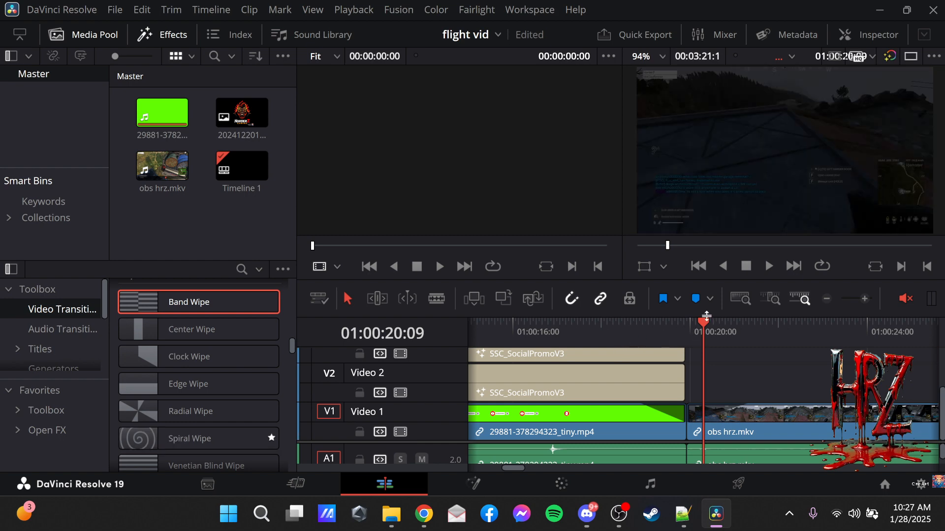
pyautogui.moveTo(703, 321); pyautogui.dragTo(734, 324)
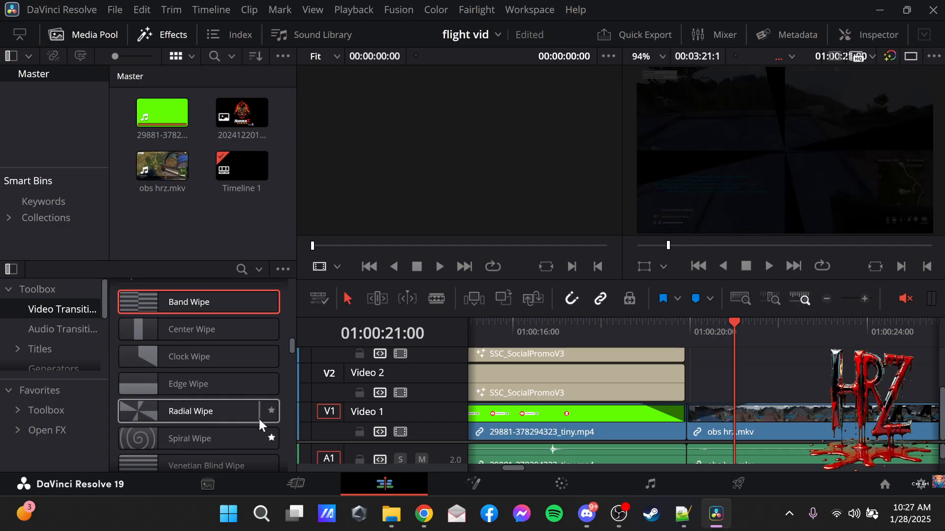
pyautogui.scroll(-2, 249, 437)
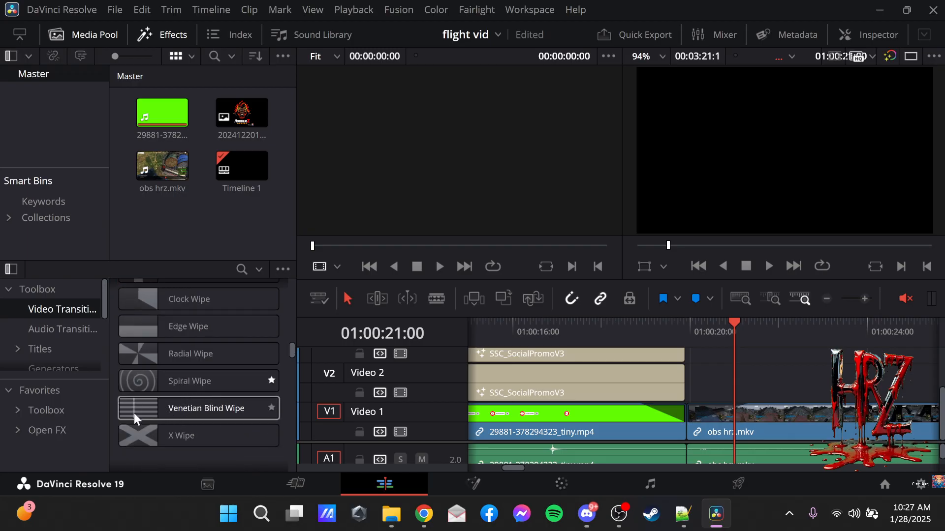
pyautogui.moveTo(220, 409); pyautogui.dragTo(706, 408)
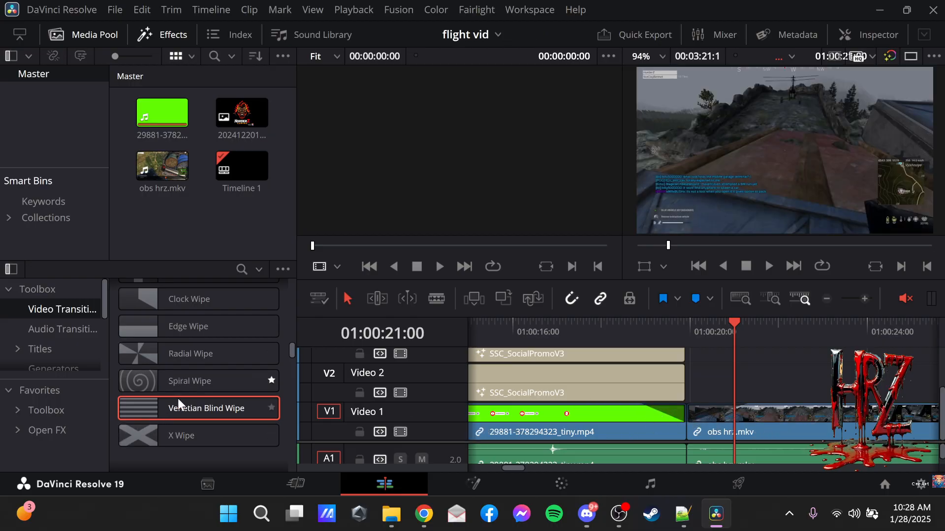
# Try to apply the Box Wipe Fusion transition to the start of the obs hrz.mkv clip.
pyautogui.scroll(-3, 178, 398)
pyautogui.scroll(-1, 181, 392)
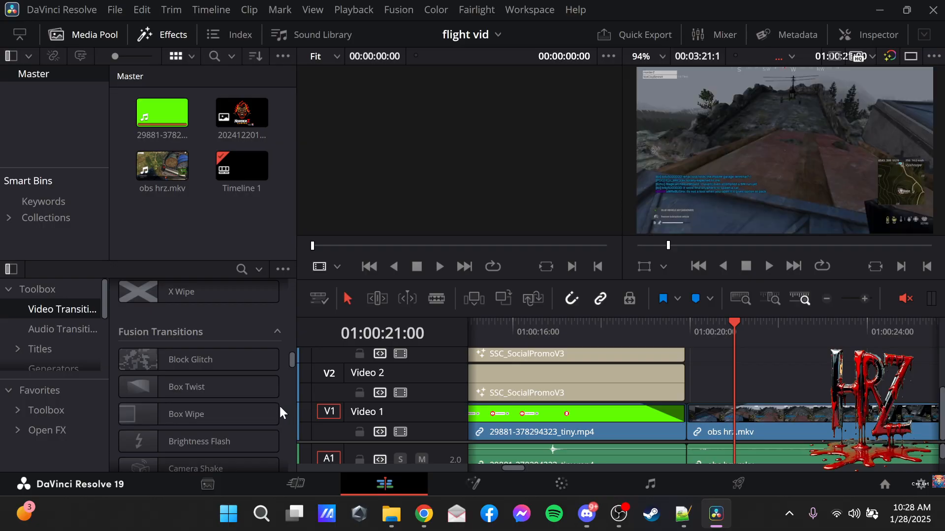
pyautogui.moveTo(160, 415); pyautogui.dragTo(744, 423)
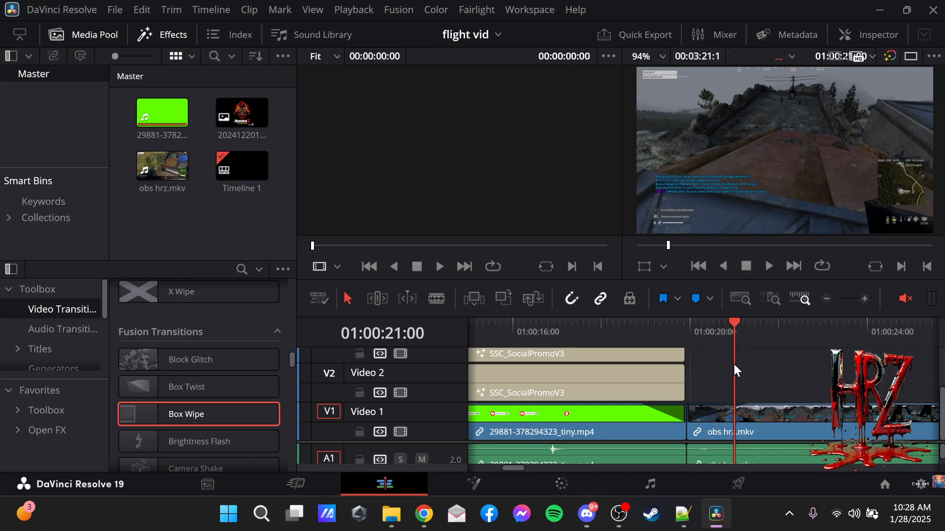
# Switch to the Deliver page and name the custom export's output file flight vid.
pyautogui.click(739, 485)
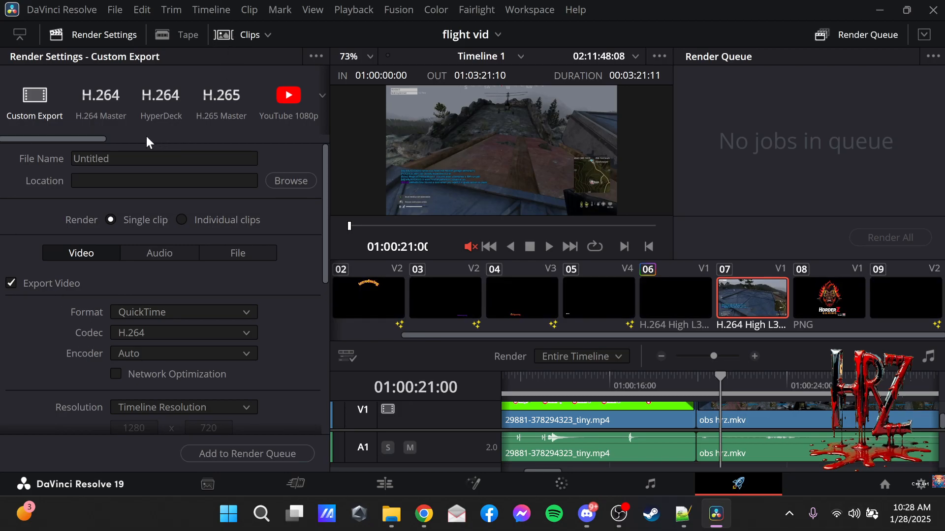
pyautogui.click(130, 156)
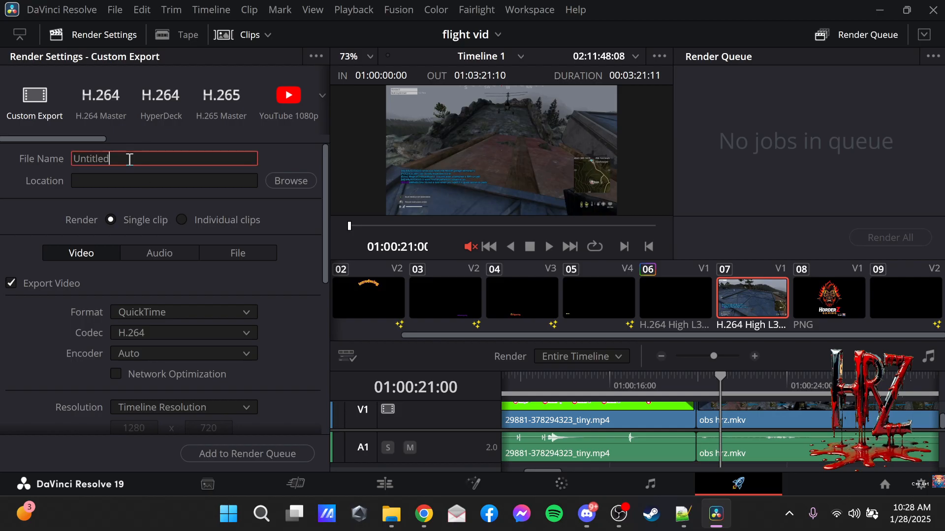
pyautogui.press('BackSpace')
pyautogui.press('BackSpace')
pyautogui.press('BackSpace')
pyautogui.press('BackSpace')
pyautogui.press('BackSpace')
pyautogui.press('BackSpace')
pyautogui.press('BackSpace')
pyautogui.press('BackSpace')
pyautogui.write('flight vid')
# Set the render location to the final product folder inside video d, keeping the file name flight vid.mov.
pyautogui.click(294, 186)
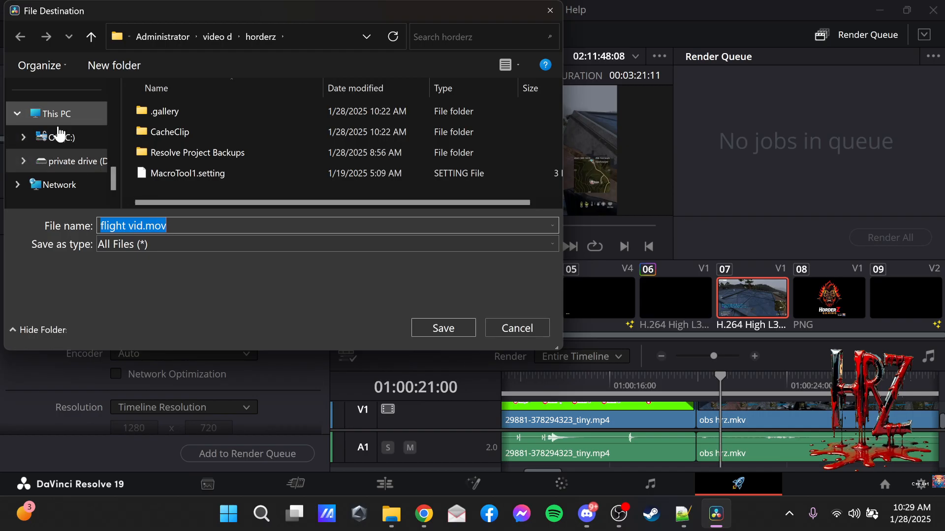
pyautogui.scroll(5, 69, 140)
pyautogui.scroll(2, 69, 143)
pyautogui.scroll(-3, 69, 143)
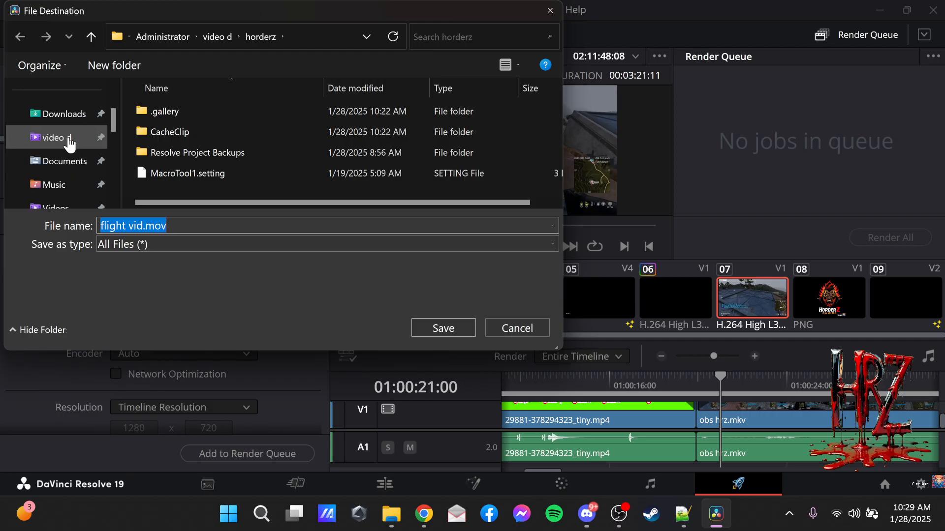
pyautogui.click(69, 140)
pyautogui.doubleClick(216, 114)
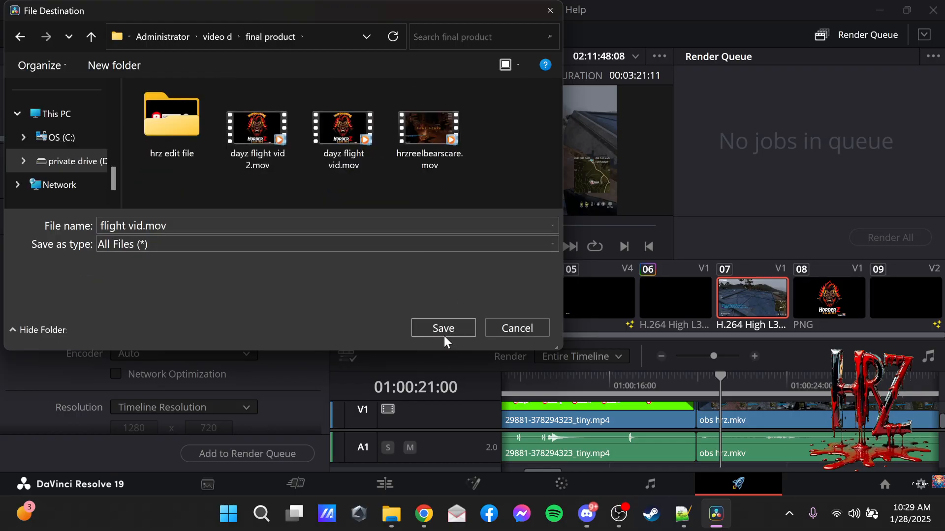
pyautogui.click(443, 331)
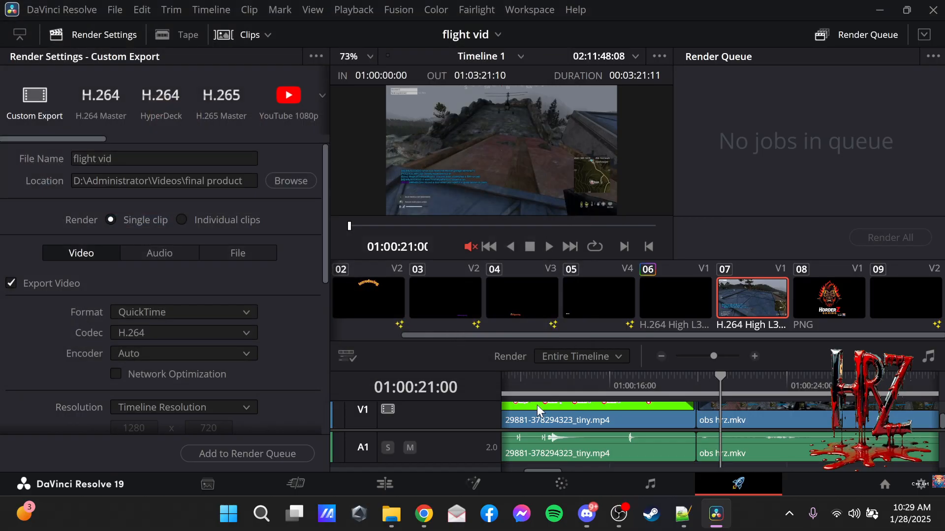
# Change the export's video codec to H.265.
pyautogui.click(243, 333)
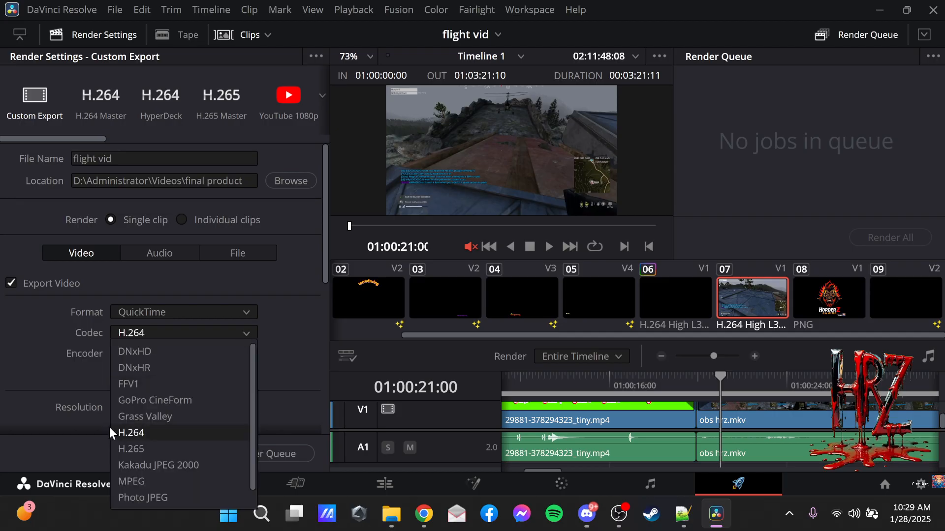
pyautogui.click(155, 448)
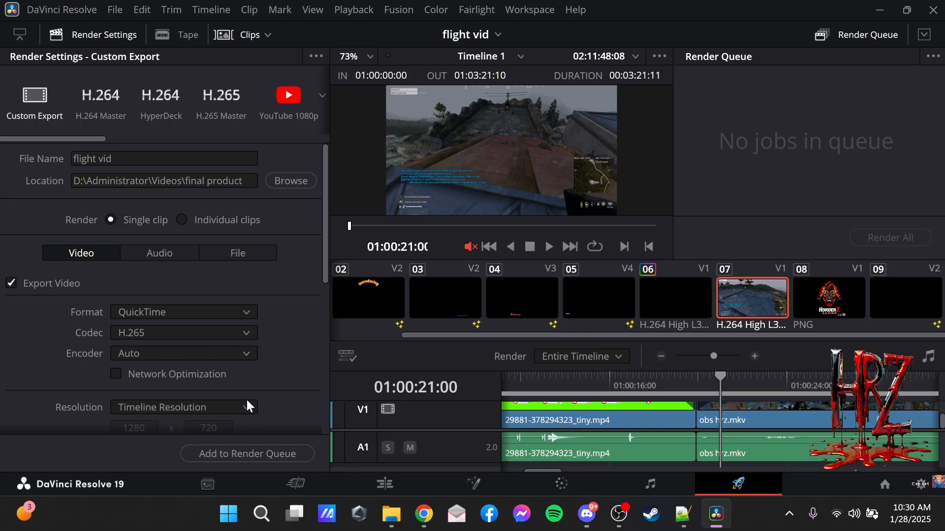
# Add the flight vid export to the render queue and start rendering all jobs.
pyautogui.click(227, 454)
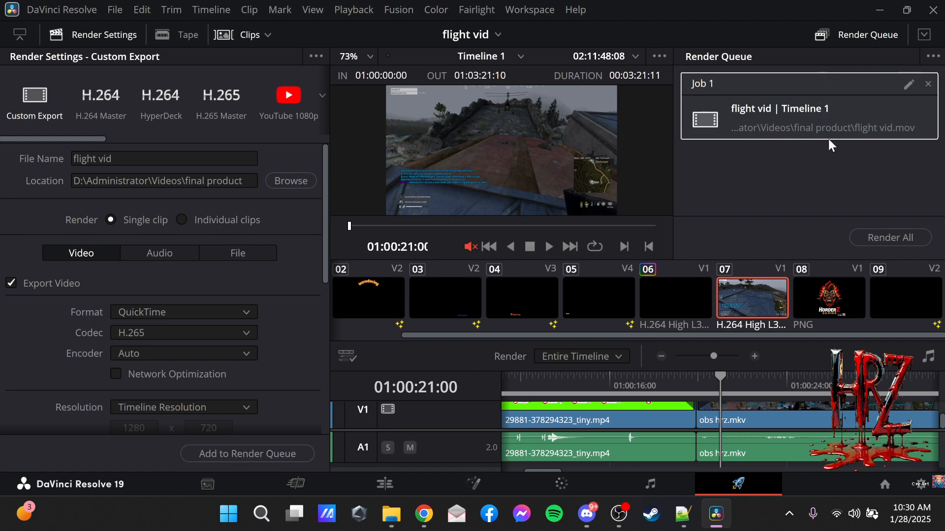
pyautogui.click(880, 238)
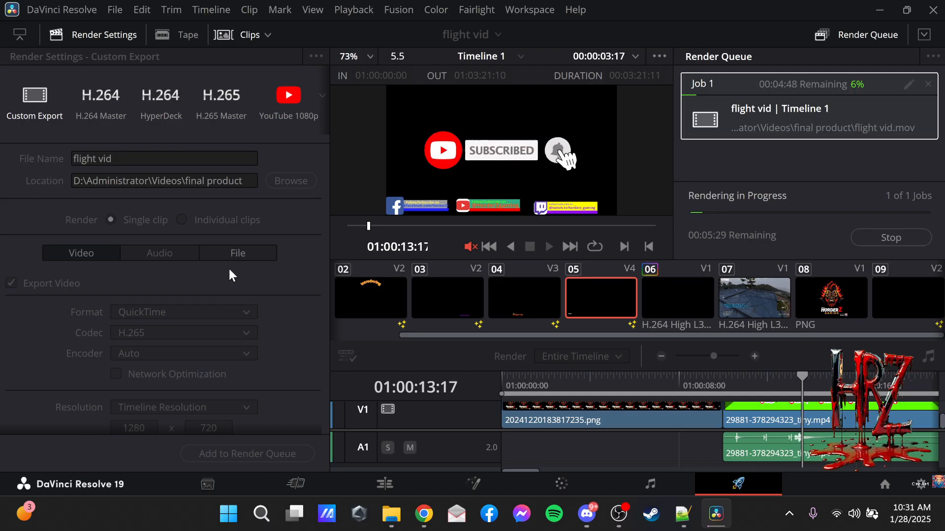
# Switch to File Explorer, check the final product folder inside video d for the rendered file, and return to DaVinci Resolve.
pyautogui.click(390, 514)
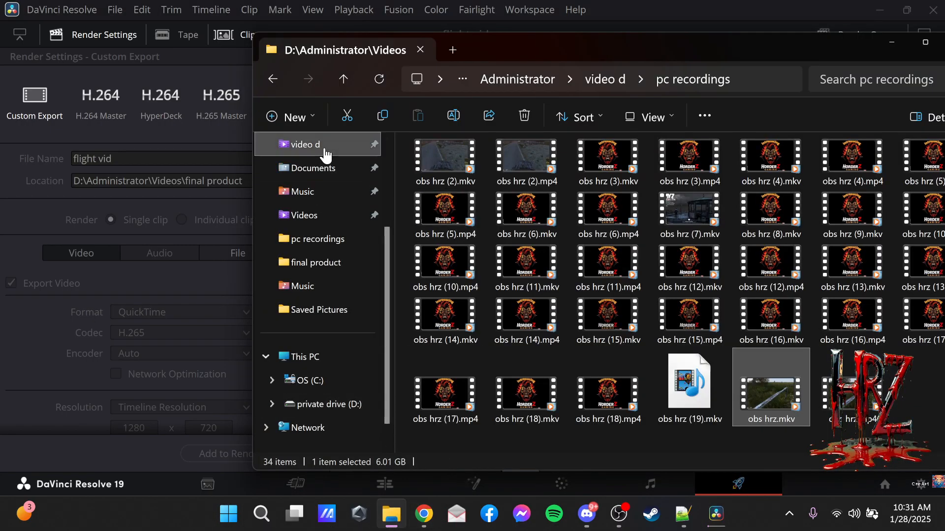
pyautogui.click(325, 148)
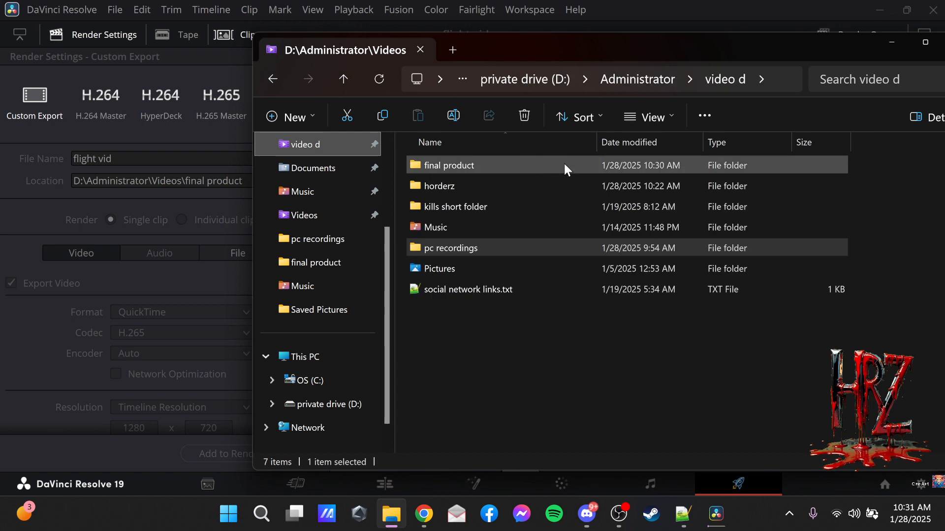
pyautogui.doubleClick(482, 172)
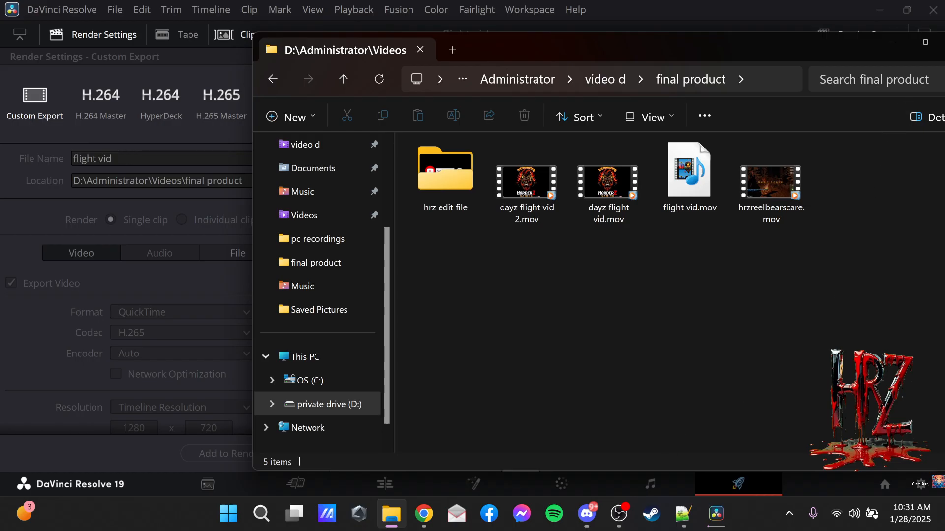
pyautogui.click(890, 47)
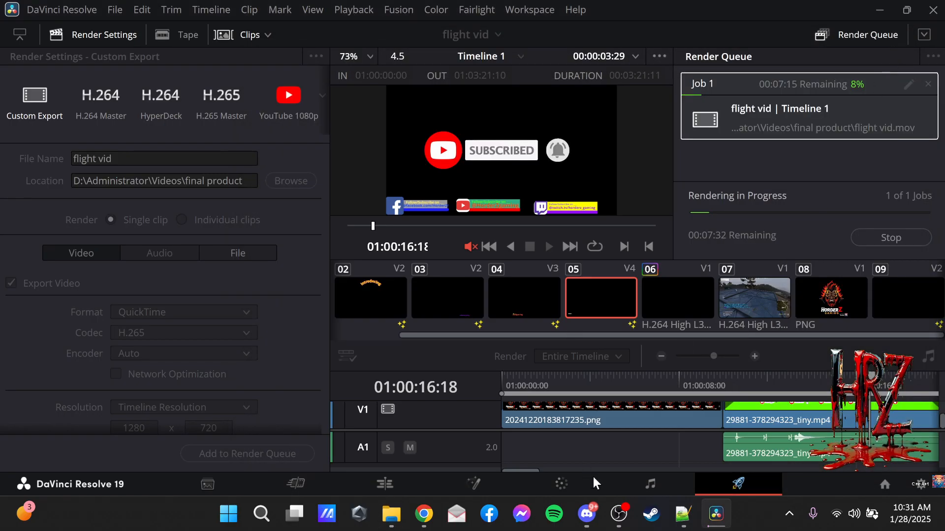
# Switch to OBS Studio and transition the program output to the screen capture laptop scene.
pyautogui.click(621, 525)
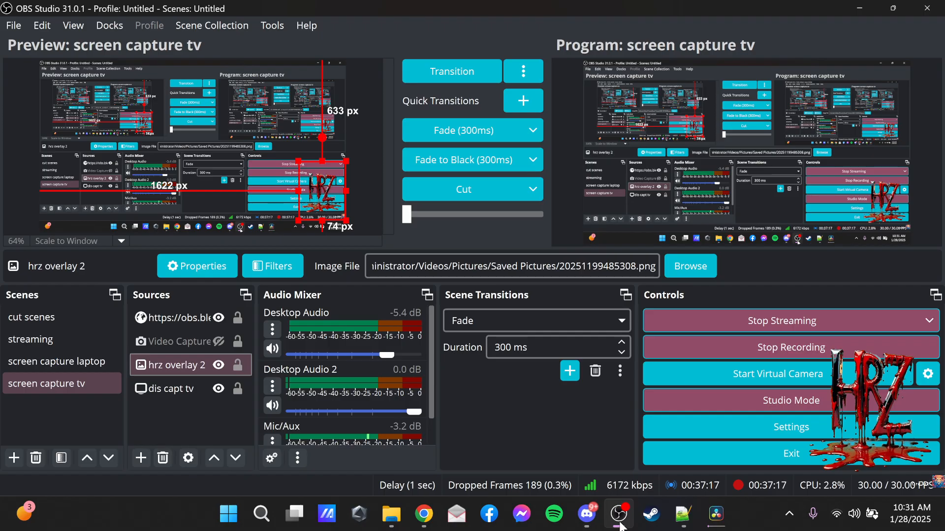
pyautogui.click(73, 363)
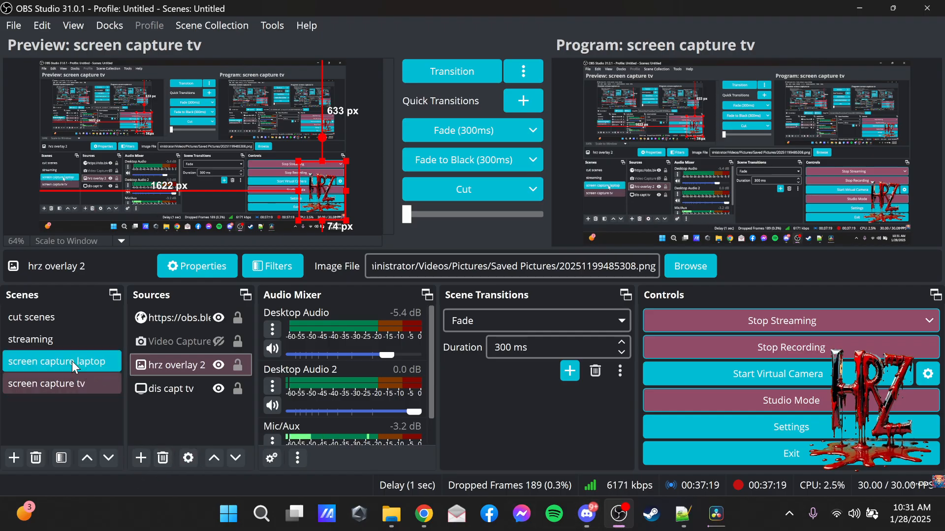
pyautogui.click(70, 334)
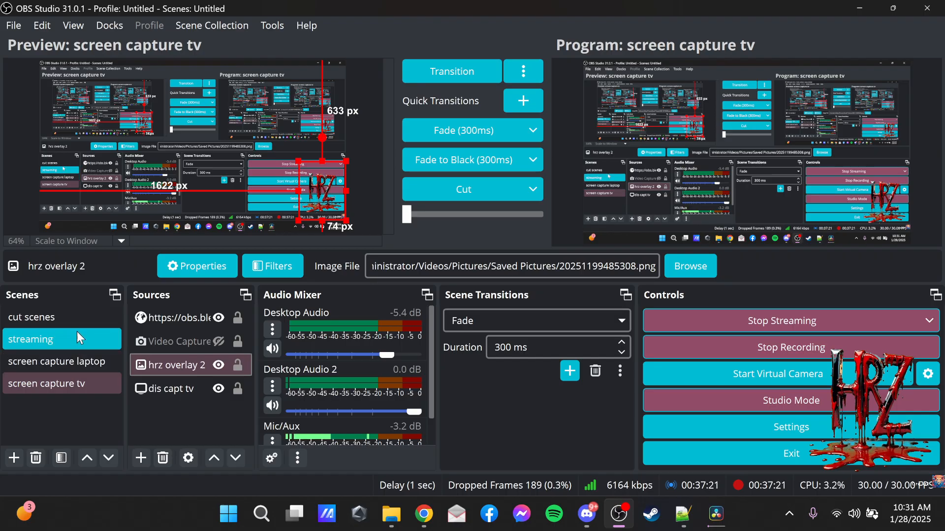
pyautogui.click(116, 389)
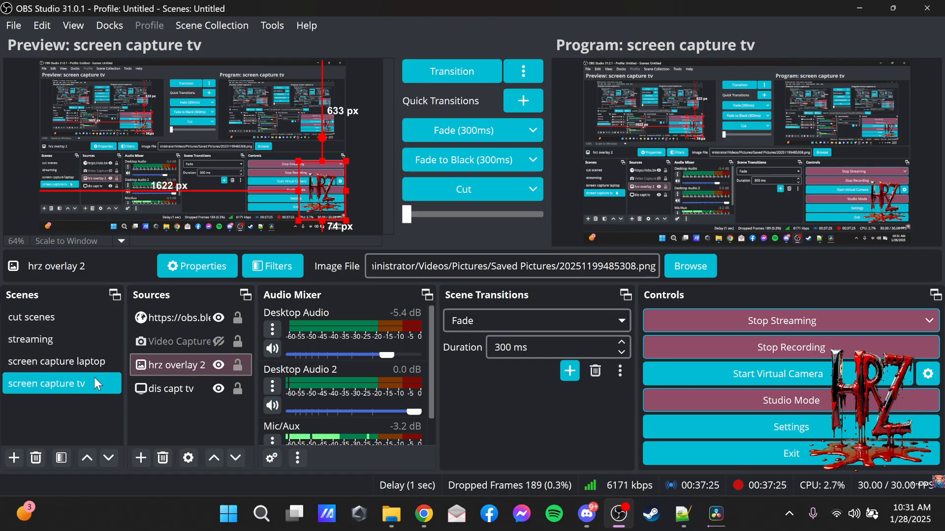
pyautogui.click(52, 363)
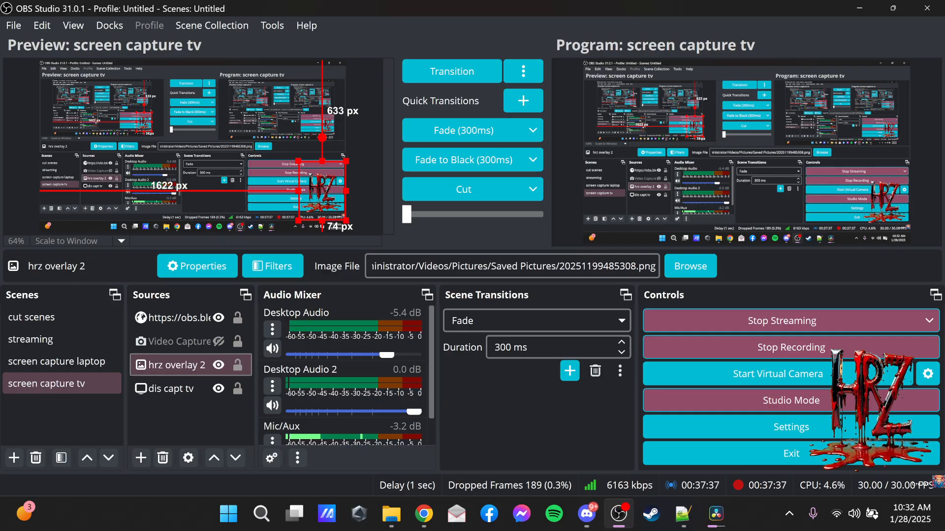
pyautogui.hotkey('alt', 'Tab')
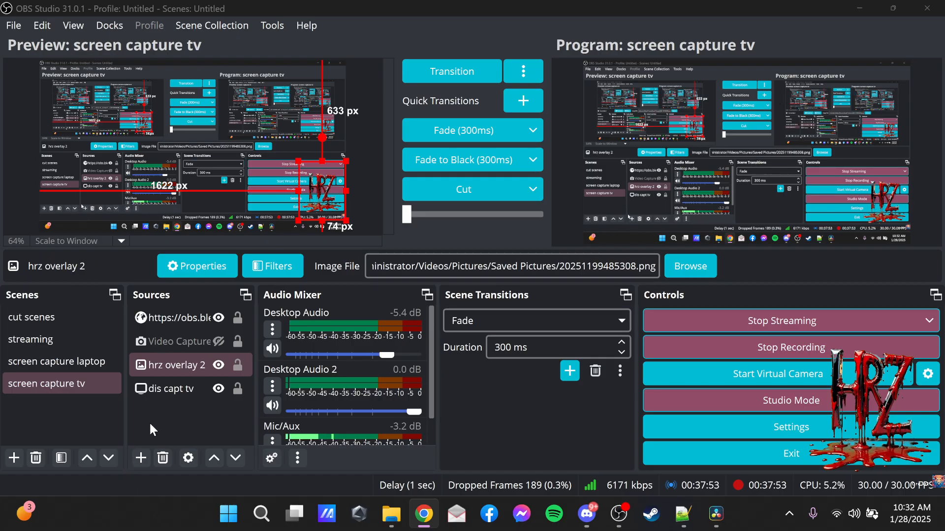
pyautogui.click(65, 379)
pyautogui.click(79, 364)
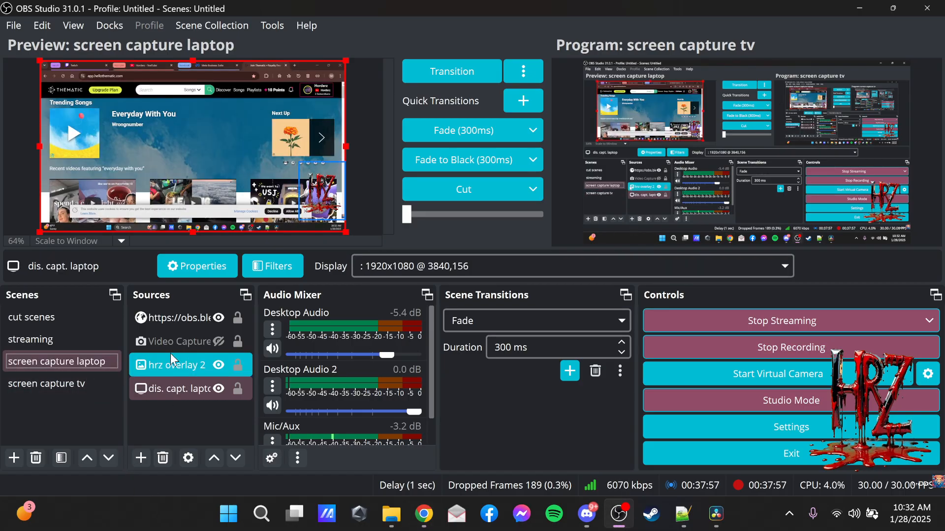
pyautogui.click(453, 68)
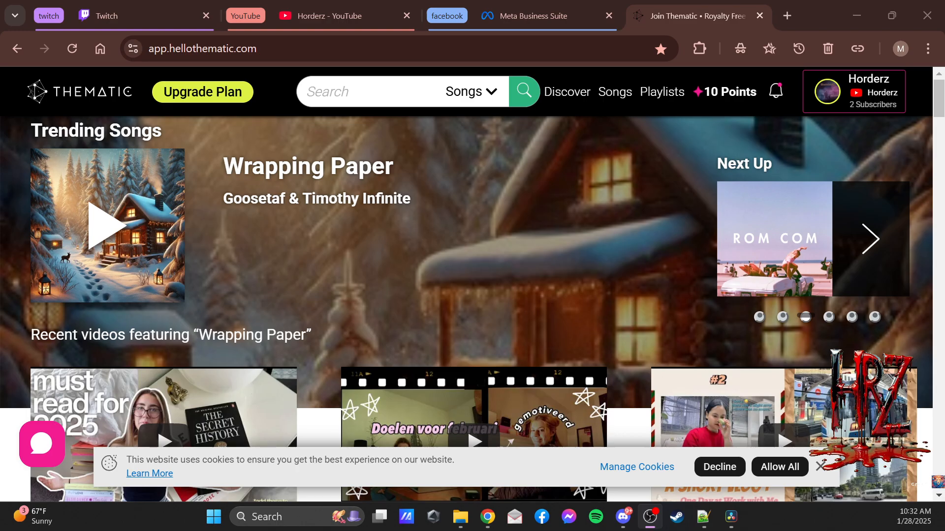
# Dismiss Thematic's cookie notice and review the music credit lines in RIGHTS CUT N PASTE.txt in Notepad++ before returning to Chrome.
pyautogui.click(801, 474)
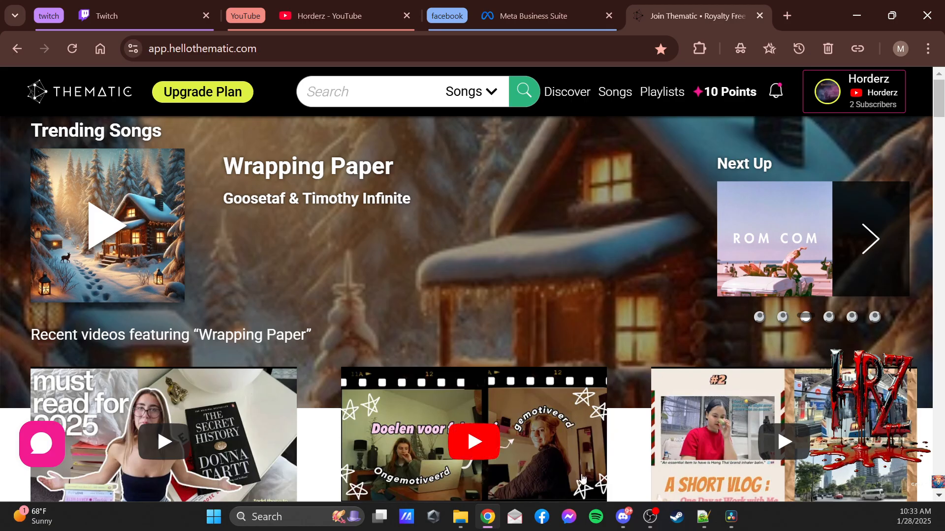
pyautogui.click(704, 517)
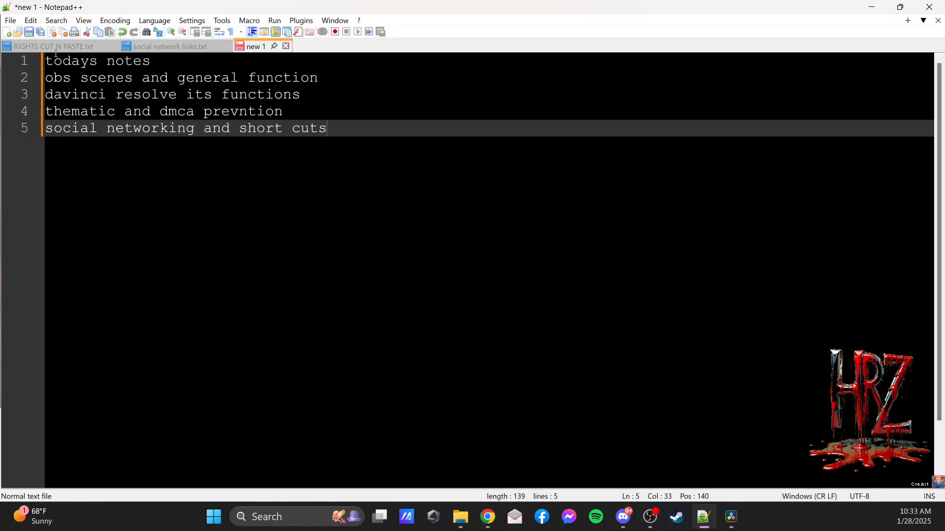
pyautogui.click(71, 49)
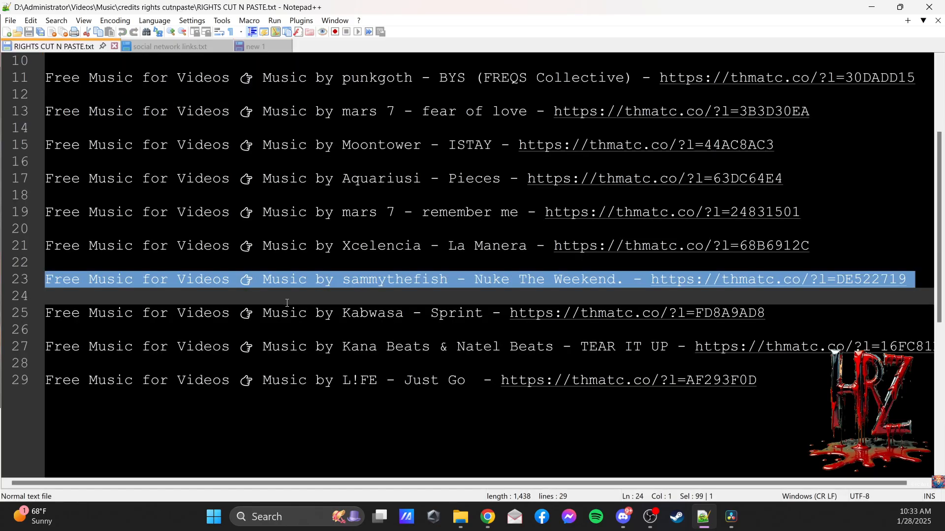
pyautogui.scroll(3, 485, 317)
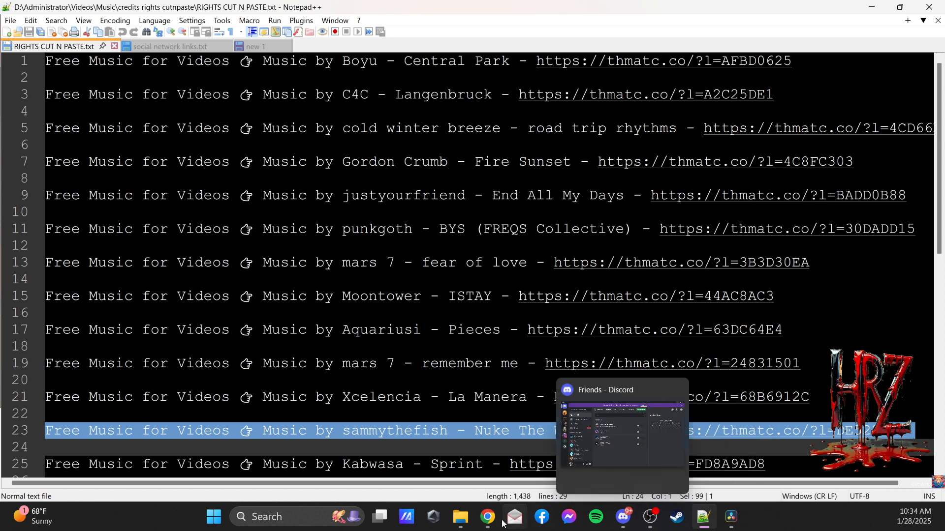
pyautogui.click(488, 517)
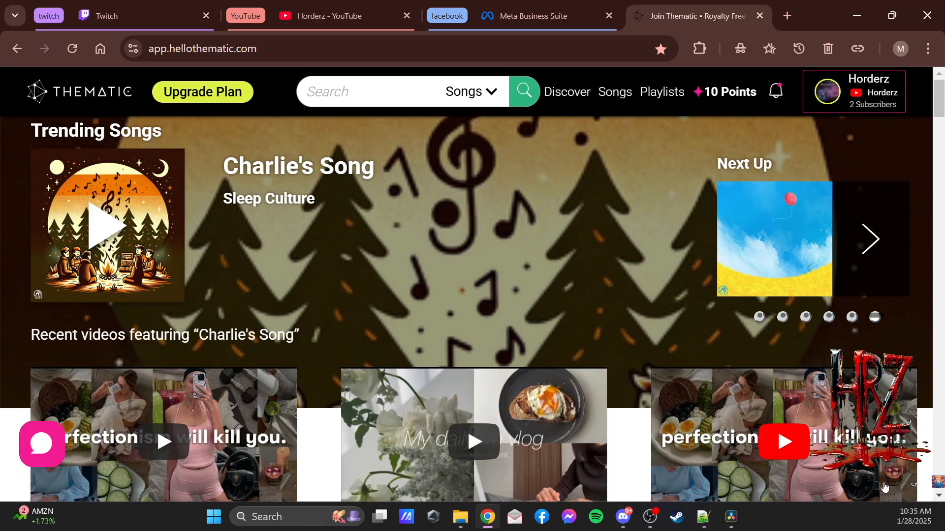
# Review today's topic notes in the unsaved new 1 document in Notepad++ and return to the Thematic page.
pyautogui.moveTo(710, 524)
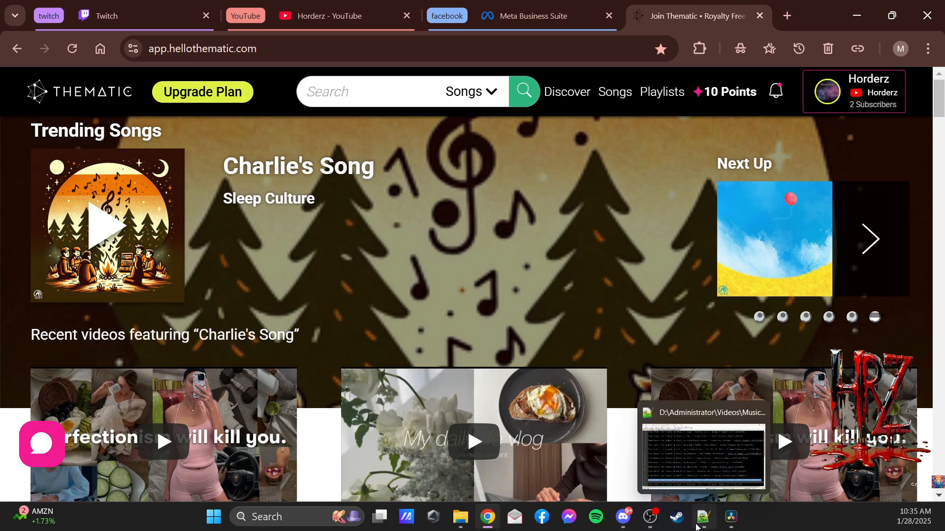
pyautogui.click(697, 527)
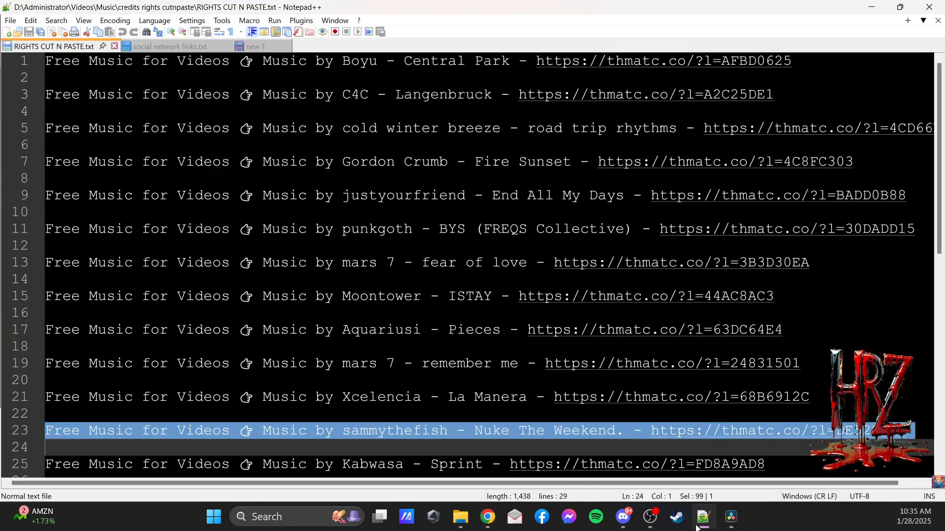
pyautogui.click(255, 47)
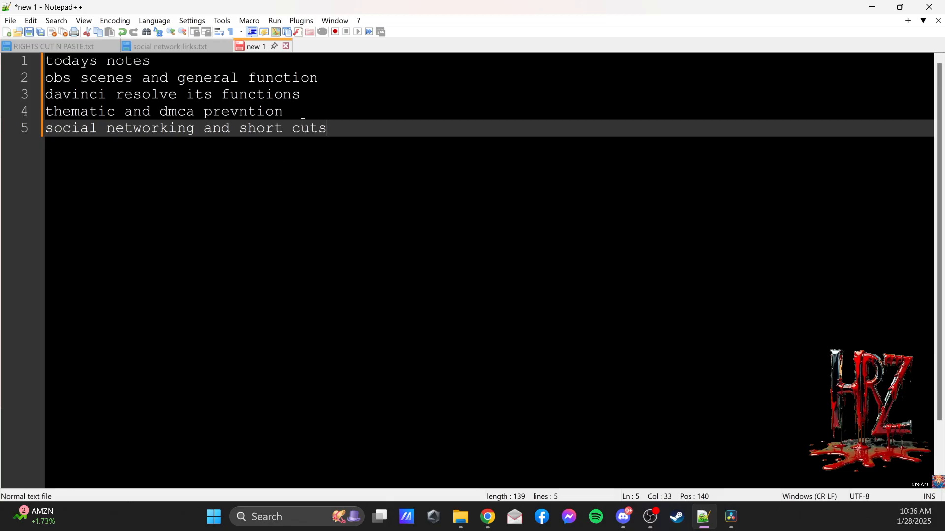
pyautogui.click(872, 7)
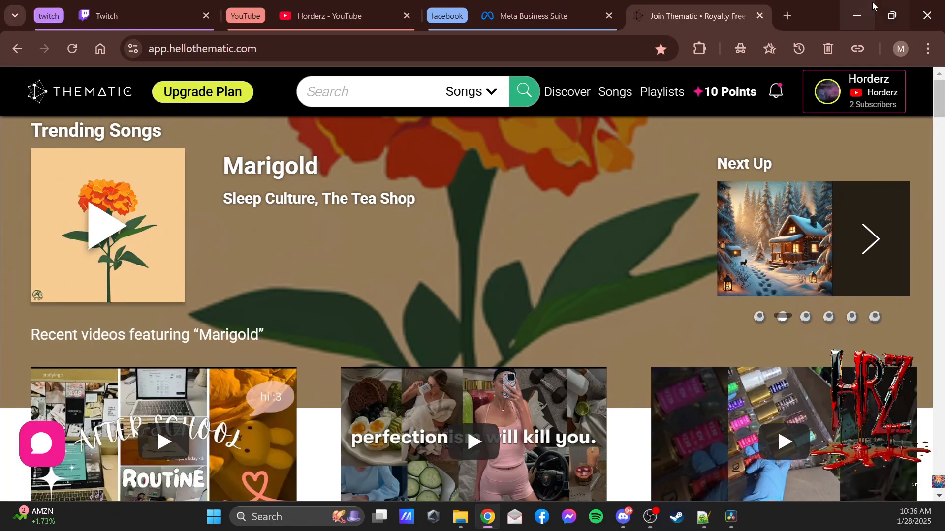